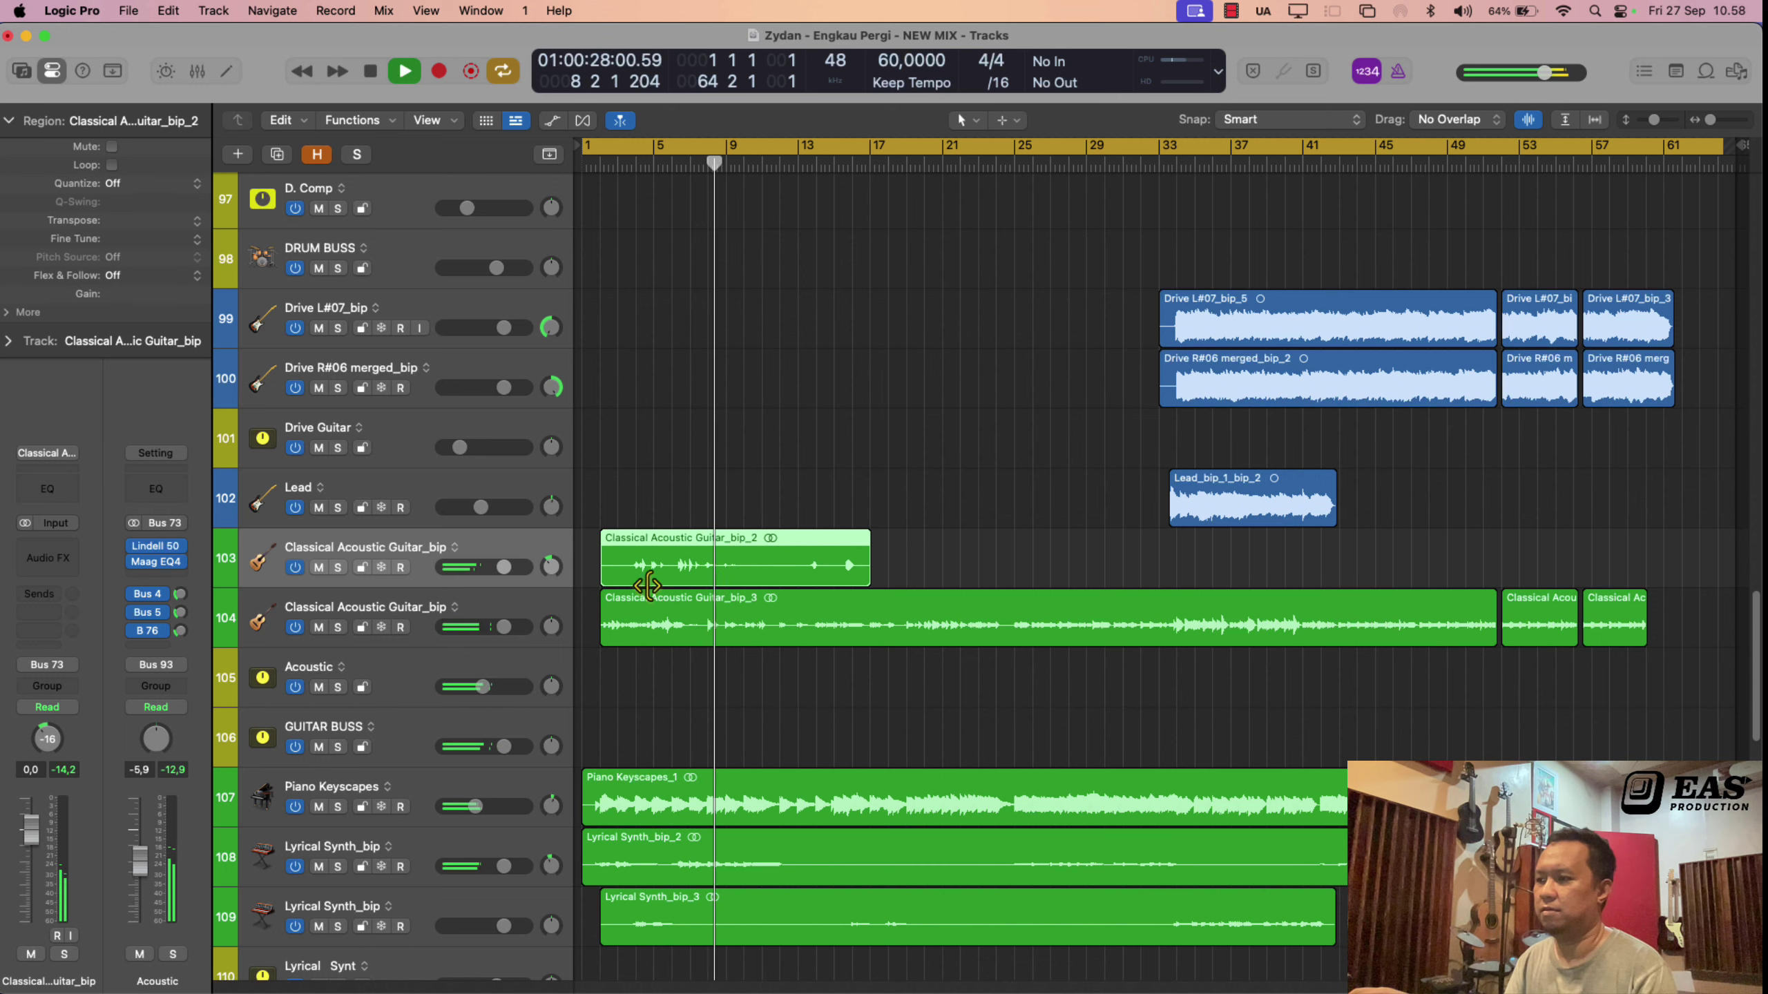
Step: Look through the project's drum, guitar, piano, synth and string tracks, and return the playhead to the project start
{"action": "scroll", "coordinate": [769, 578], "scroll_direction": "down", "scroll_amount": 2}
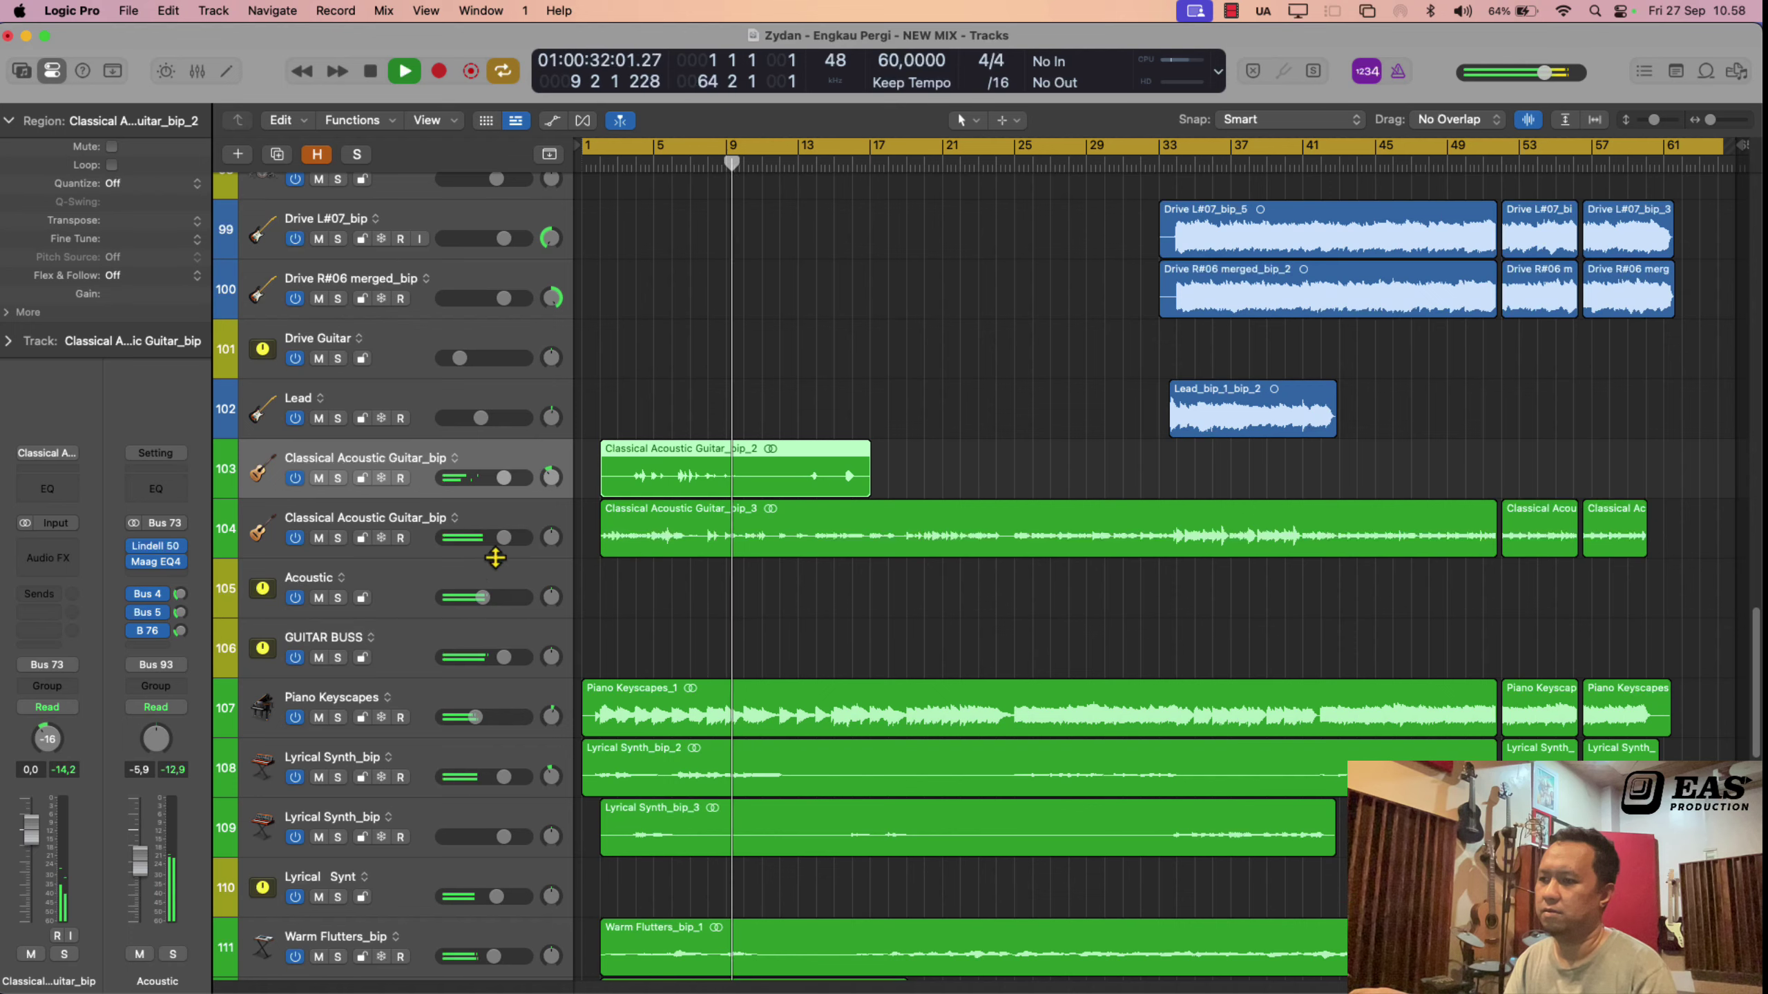
{"action": "scroll", "coordinate": [823, 528], "scroll_direction": "down", "scroll_amount": 6}
{"action": "scroll", "coordinate": [823, 533], "scroll_direction": "down", "scroll_amount": 6}
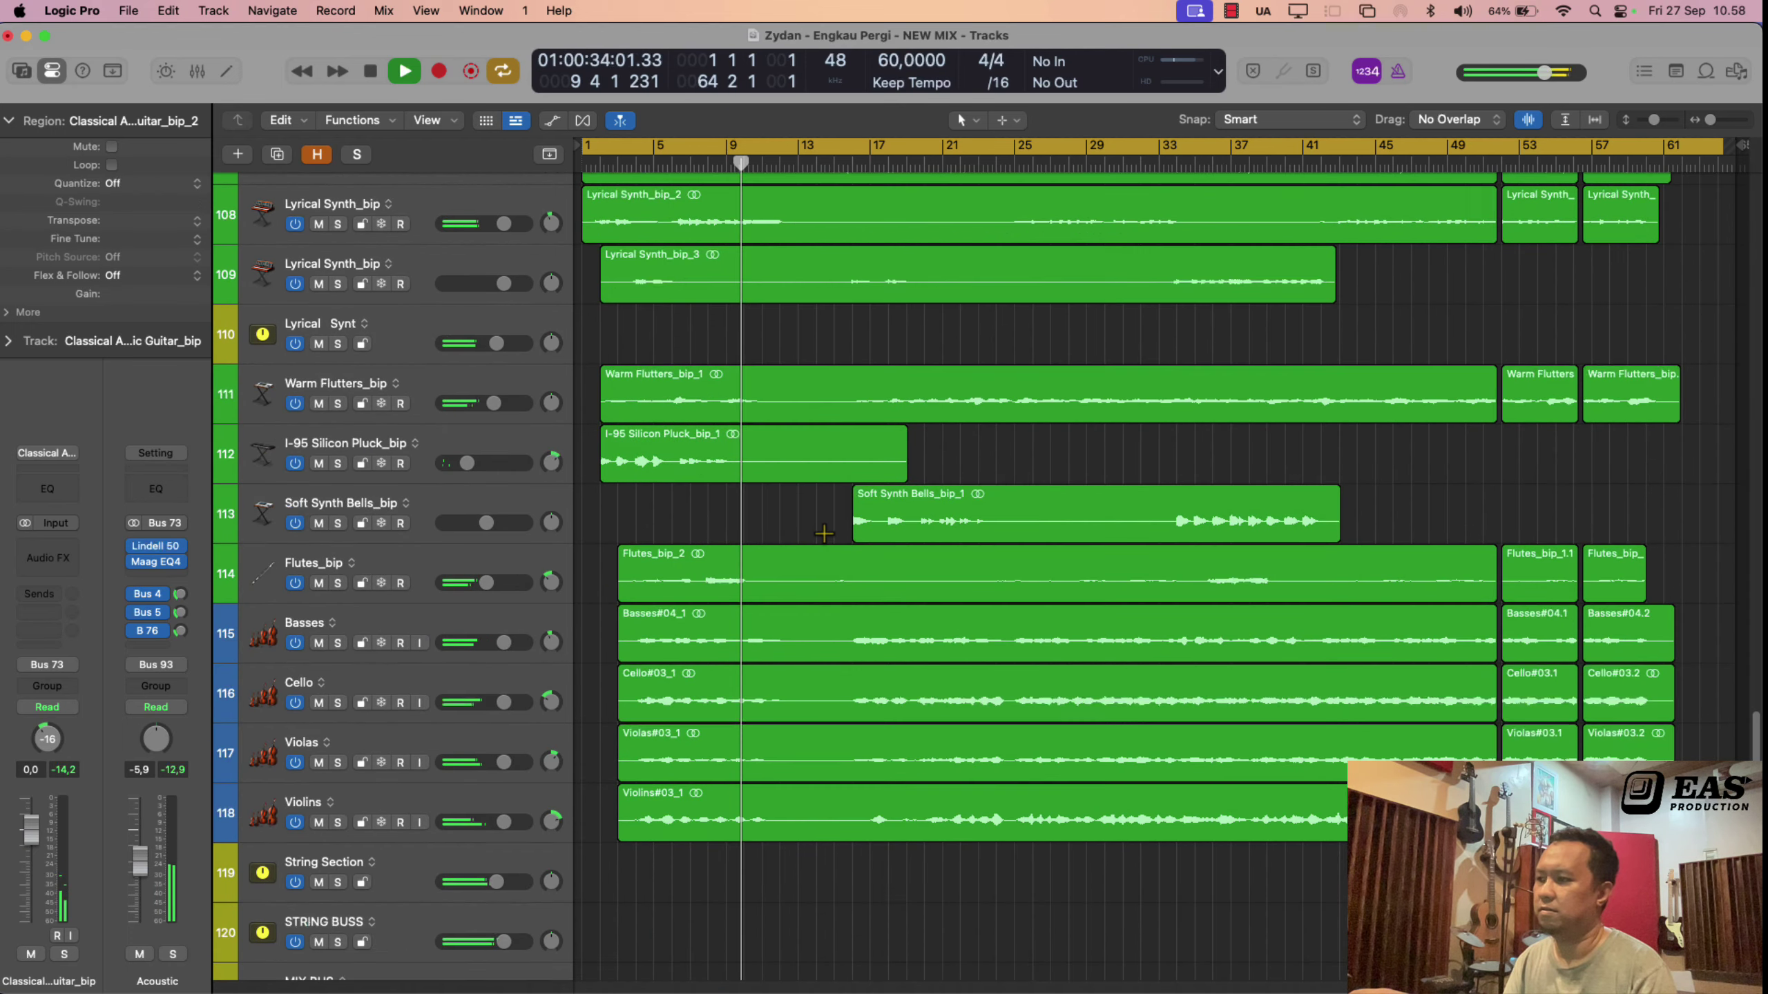
{"action": "scroll", "coordinate": [826, 537], "scroll_direction": "up", "scroll_amount": 10}
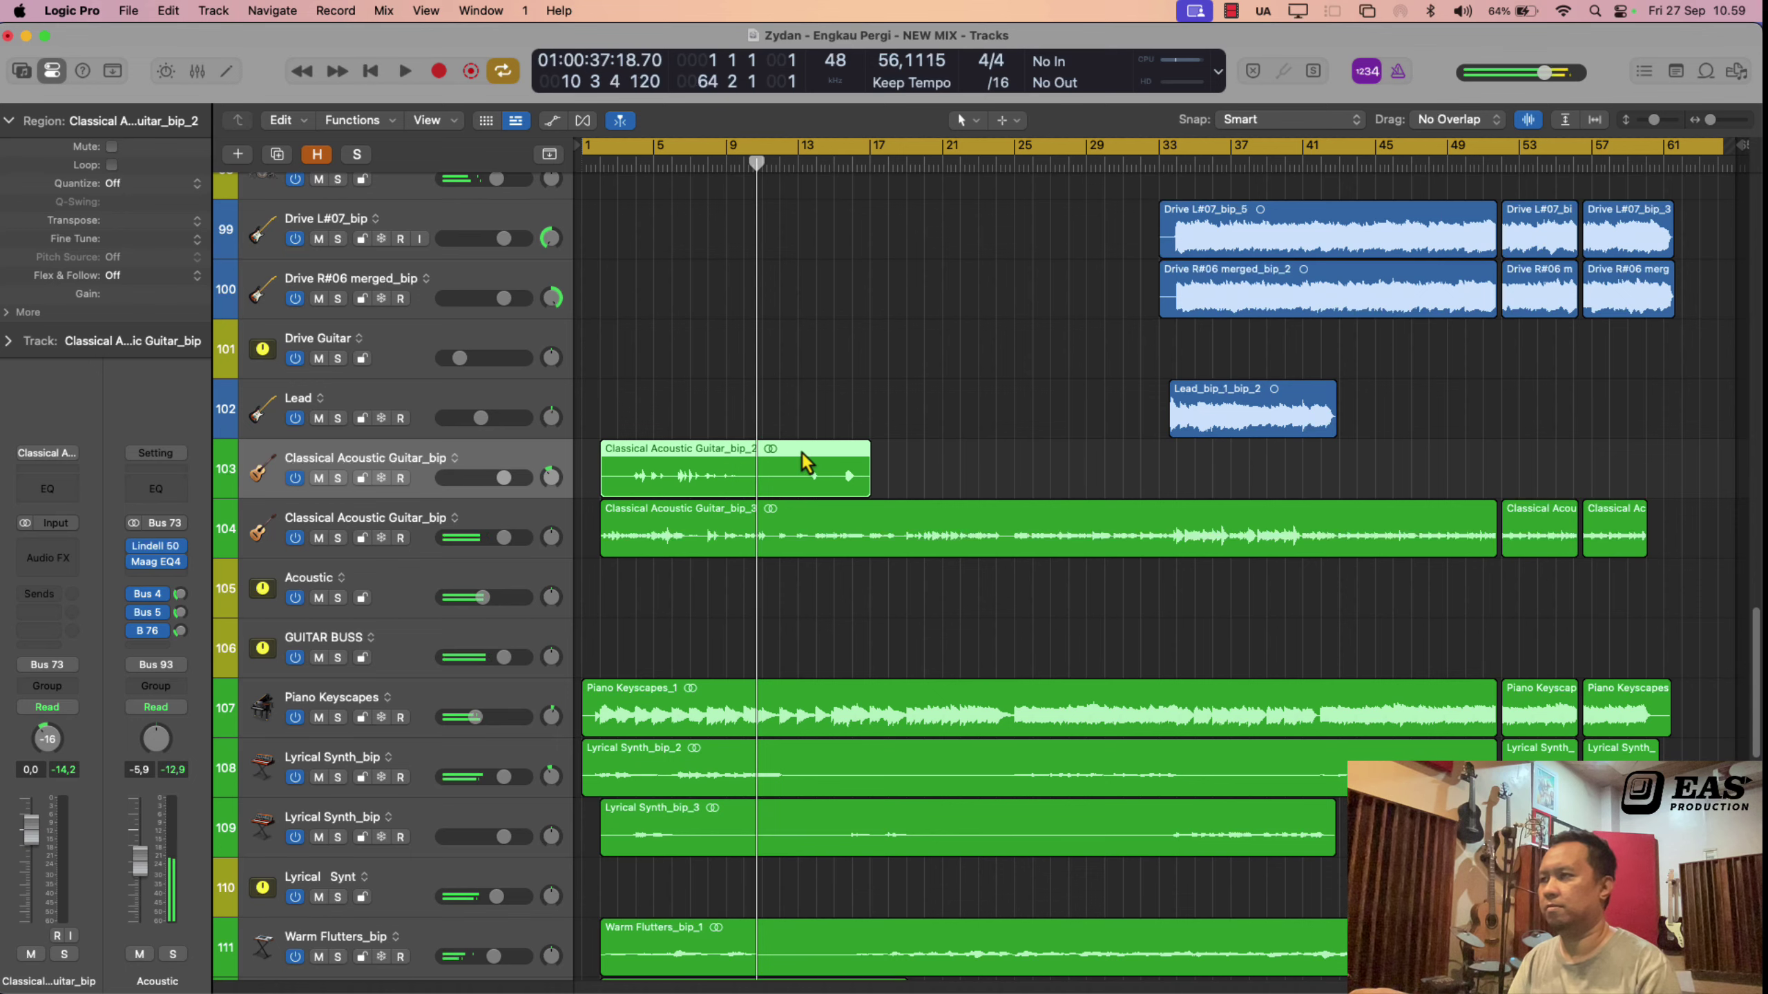
{"action": "key", "text": "Return"}
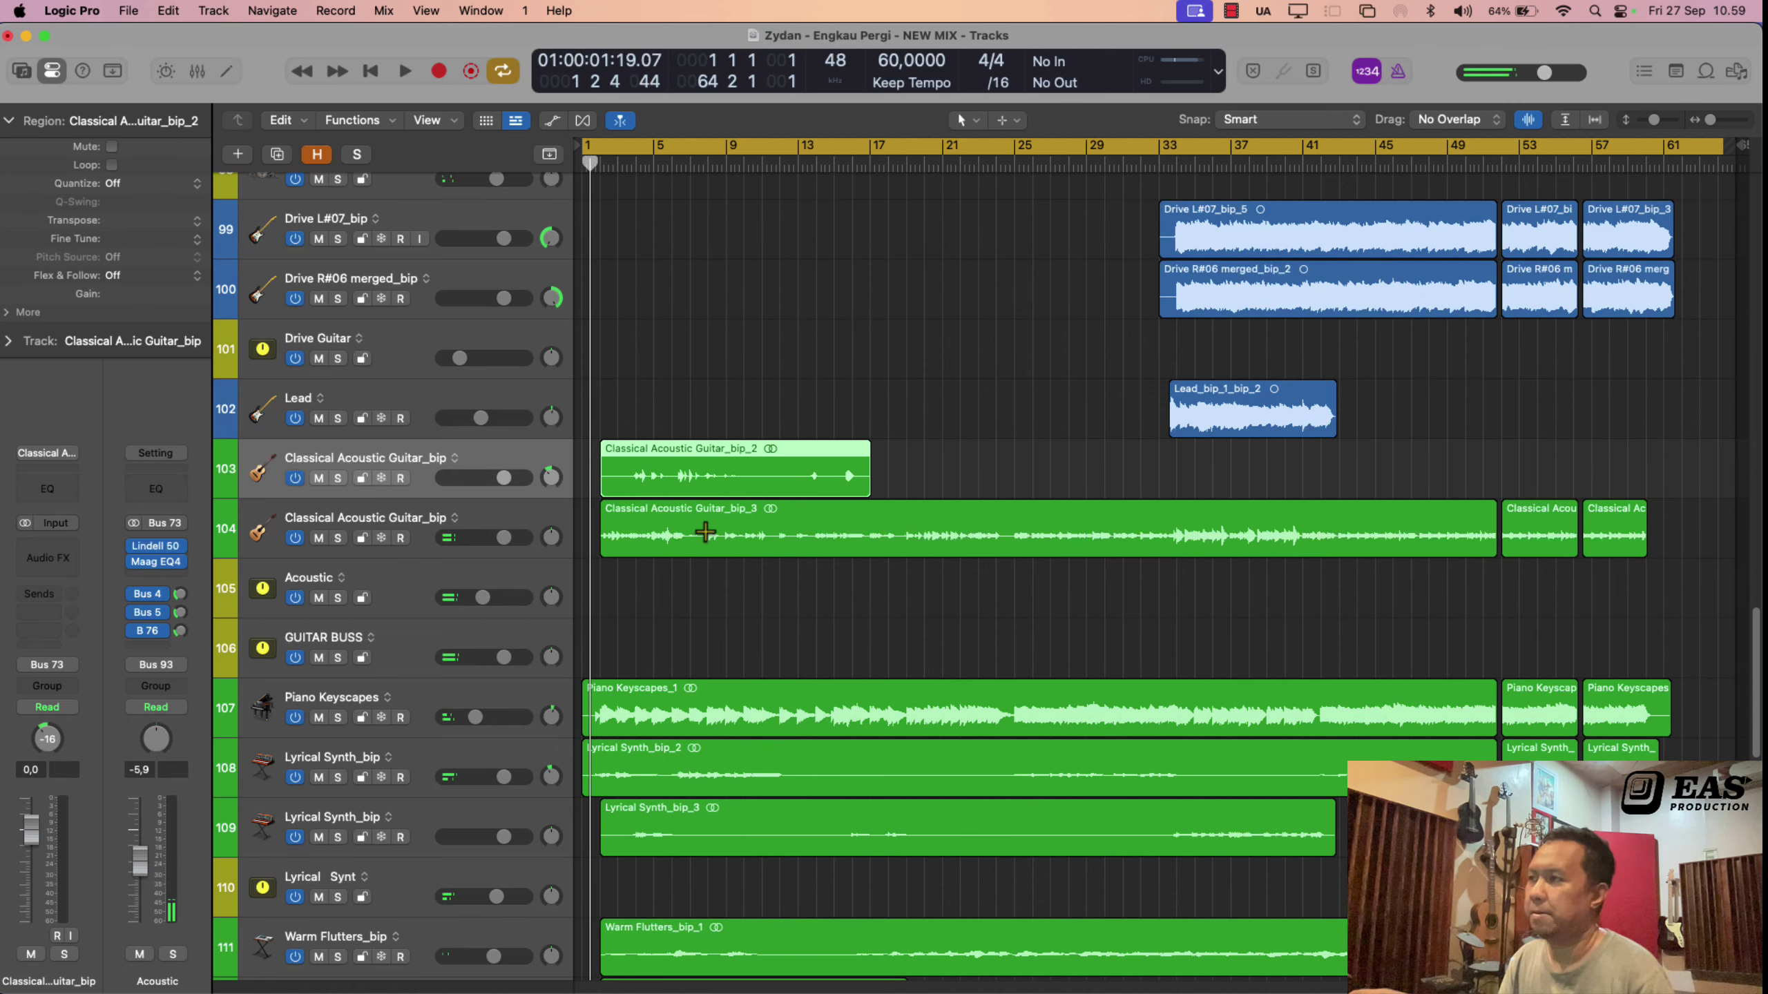
{"action": "scroll", "coordinate": [705, 532], "scroll_direction": "up", "scroll_amount": 12}
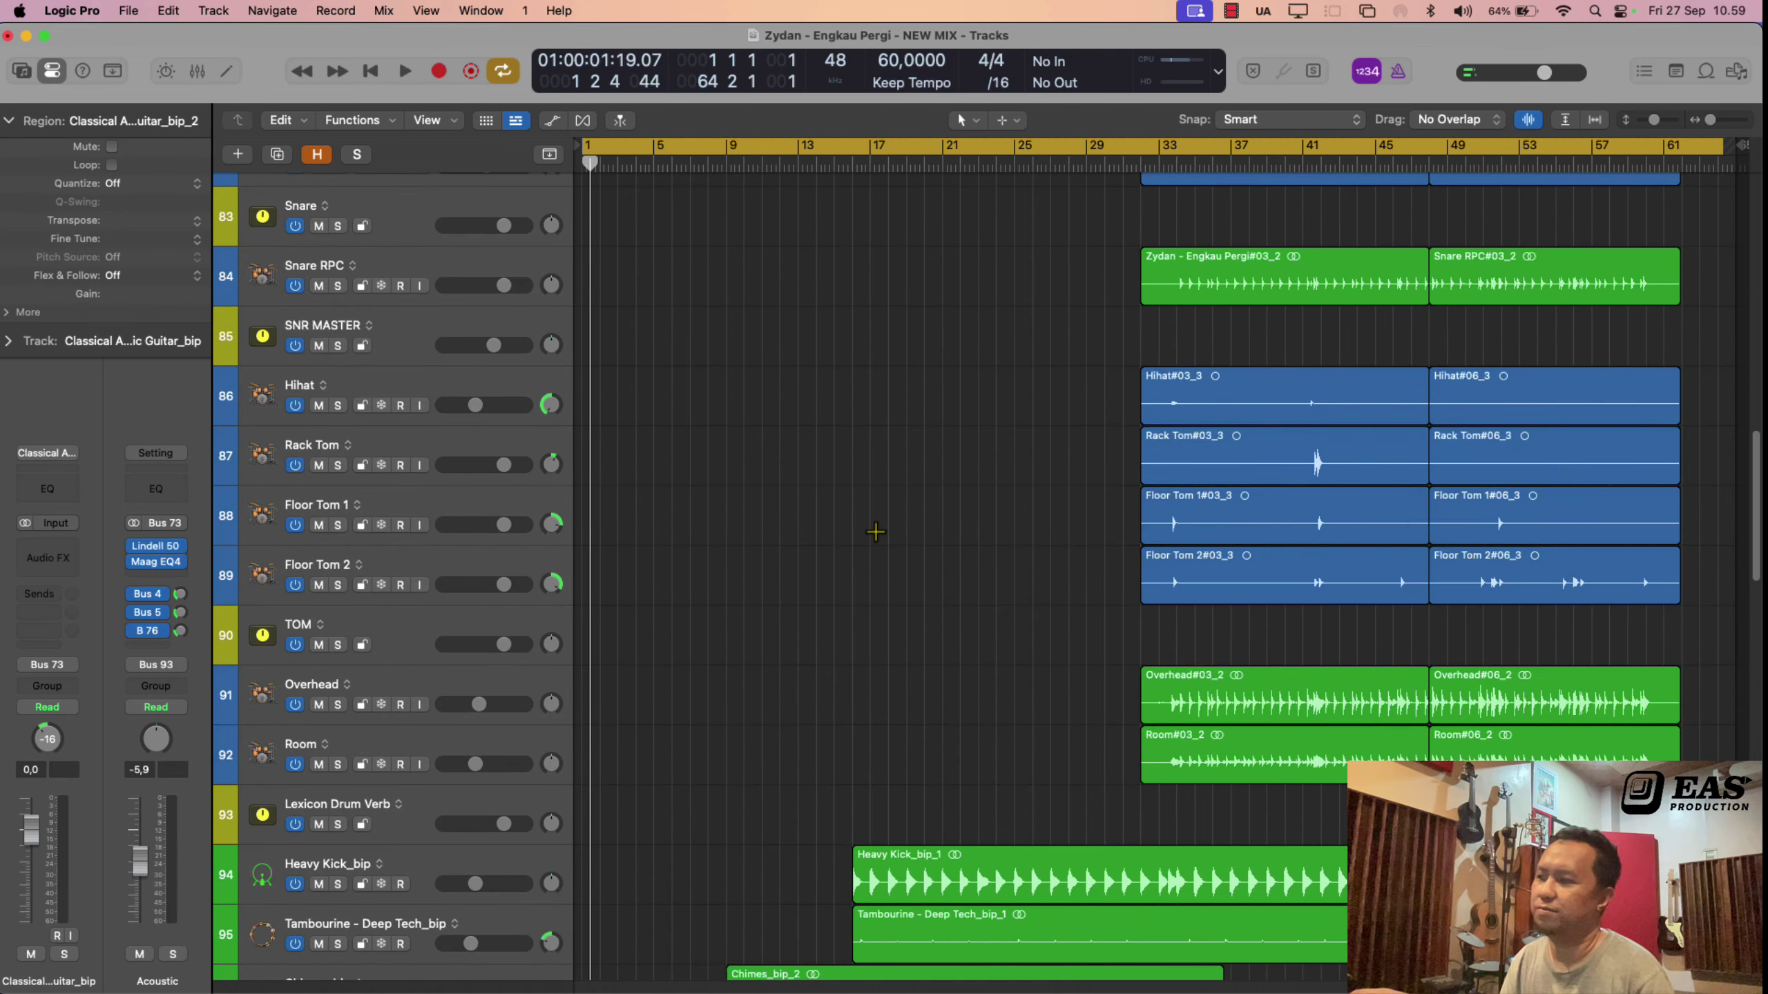
{"action": "scroll", "coordinate": [871, 540], "scroll_direction": "down", "scroll_amount": 7}
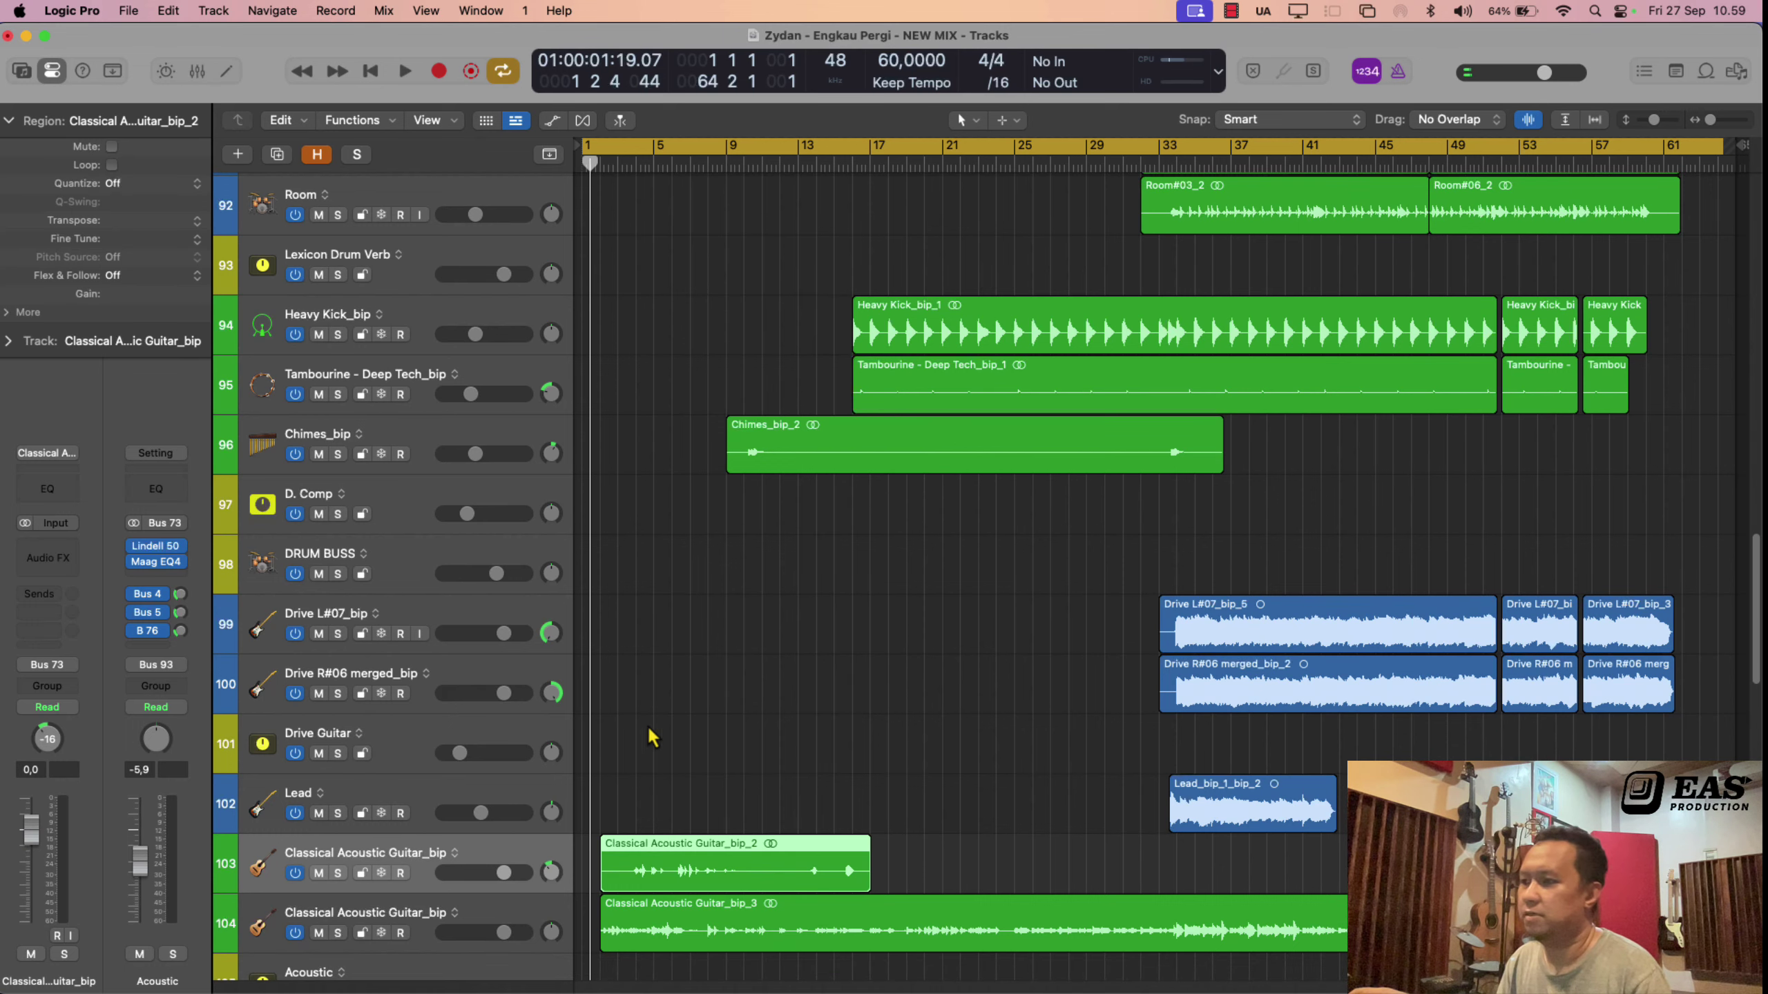
{"action": "scroll", "coordinate": [651, 737], "scroll_direction": "down", "scroll_amount": 3}
Step: Select the Piano Keyscapes track and solo it
{"action": "left_click", "coordinate": [416, 696]}
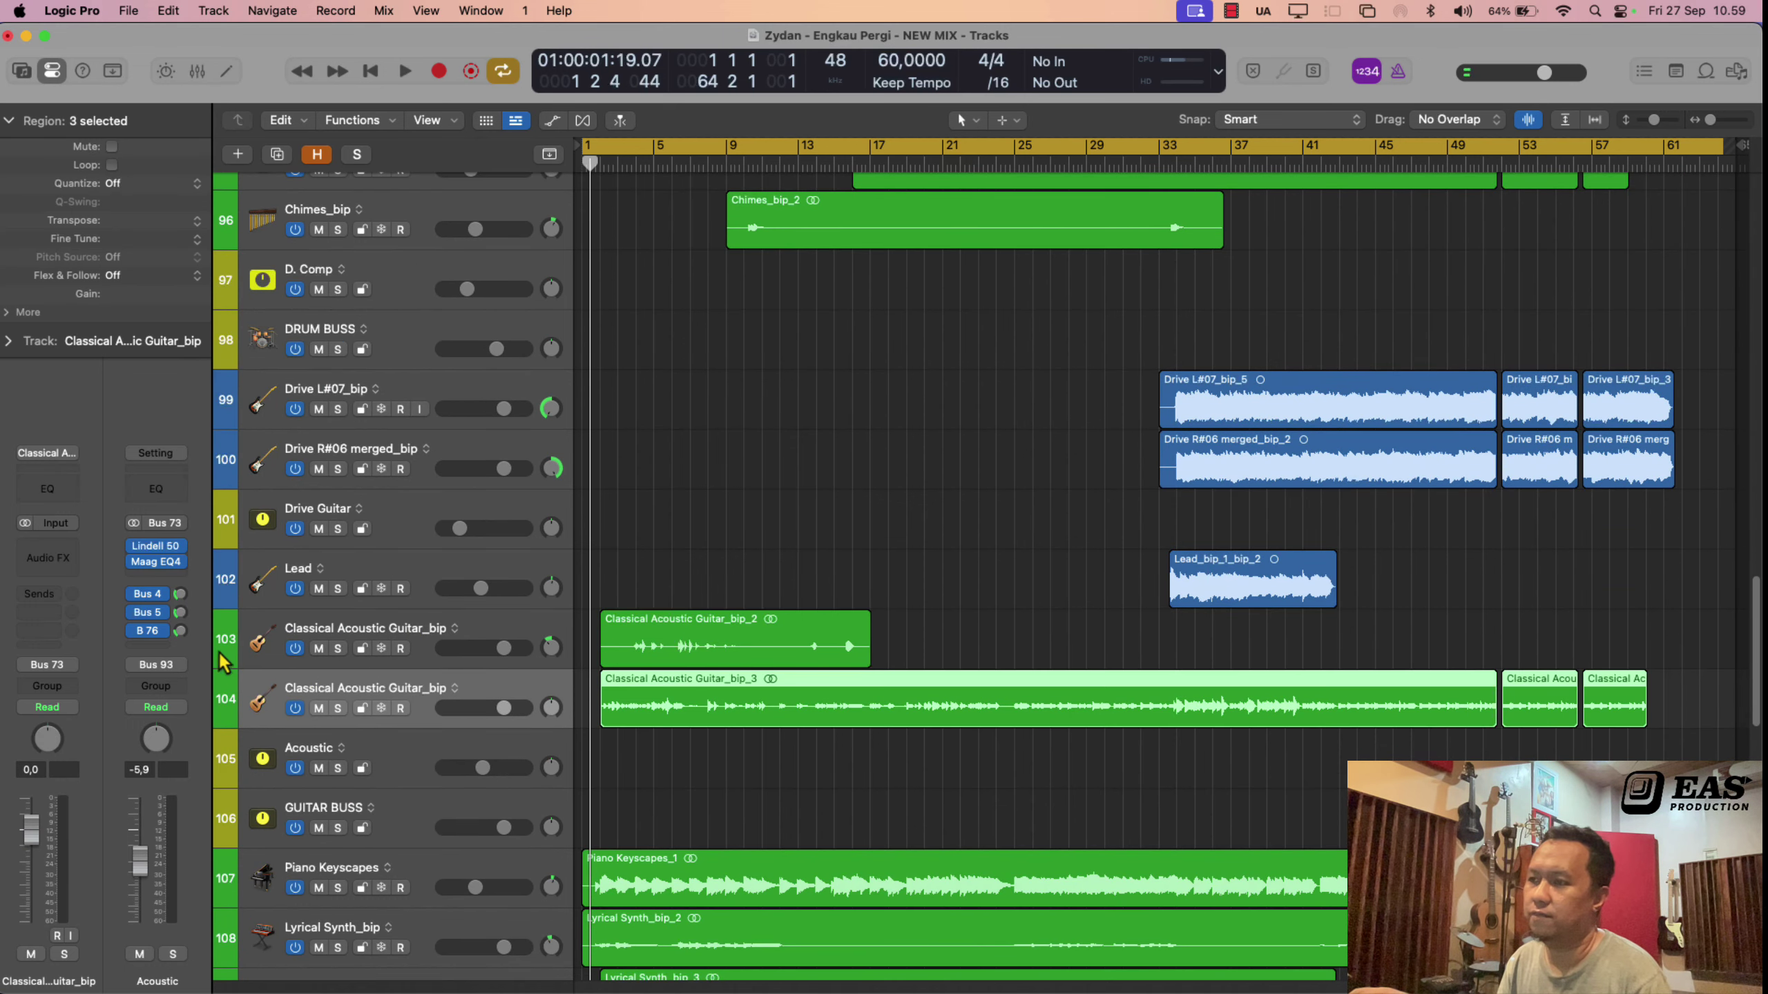
{"action": "scroll", "coordinate": [560, 796], "scroll_direction": "down", "scroll_amount": 1}
{"action": "left_click", "coordinate": [404, 829]}
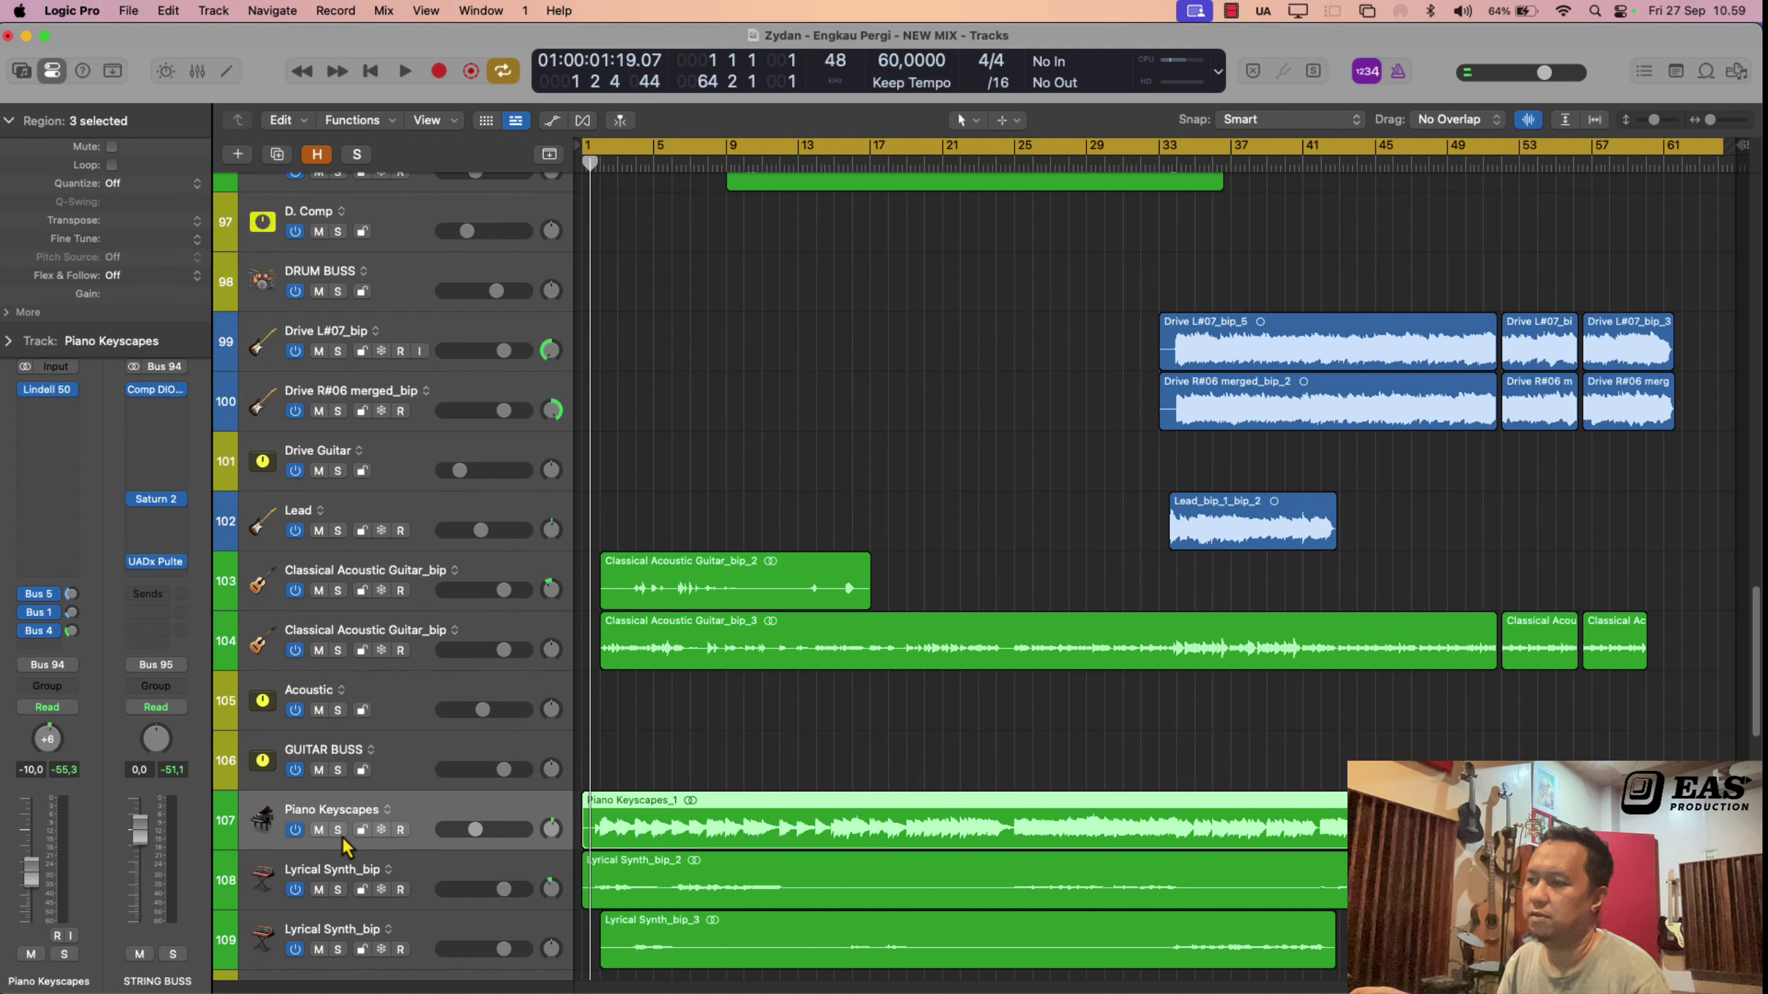
{"action": "left_click", "coordinate": [339, 830]}
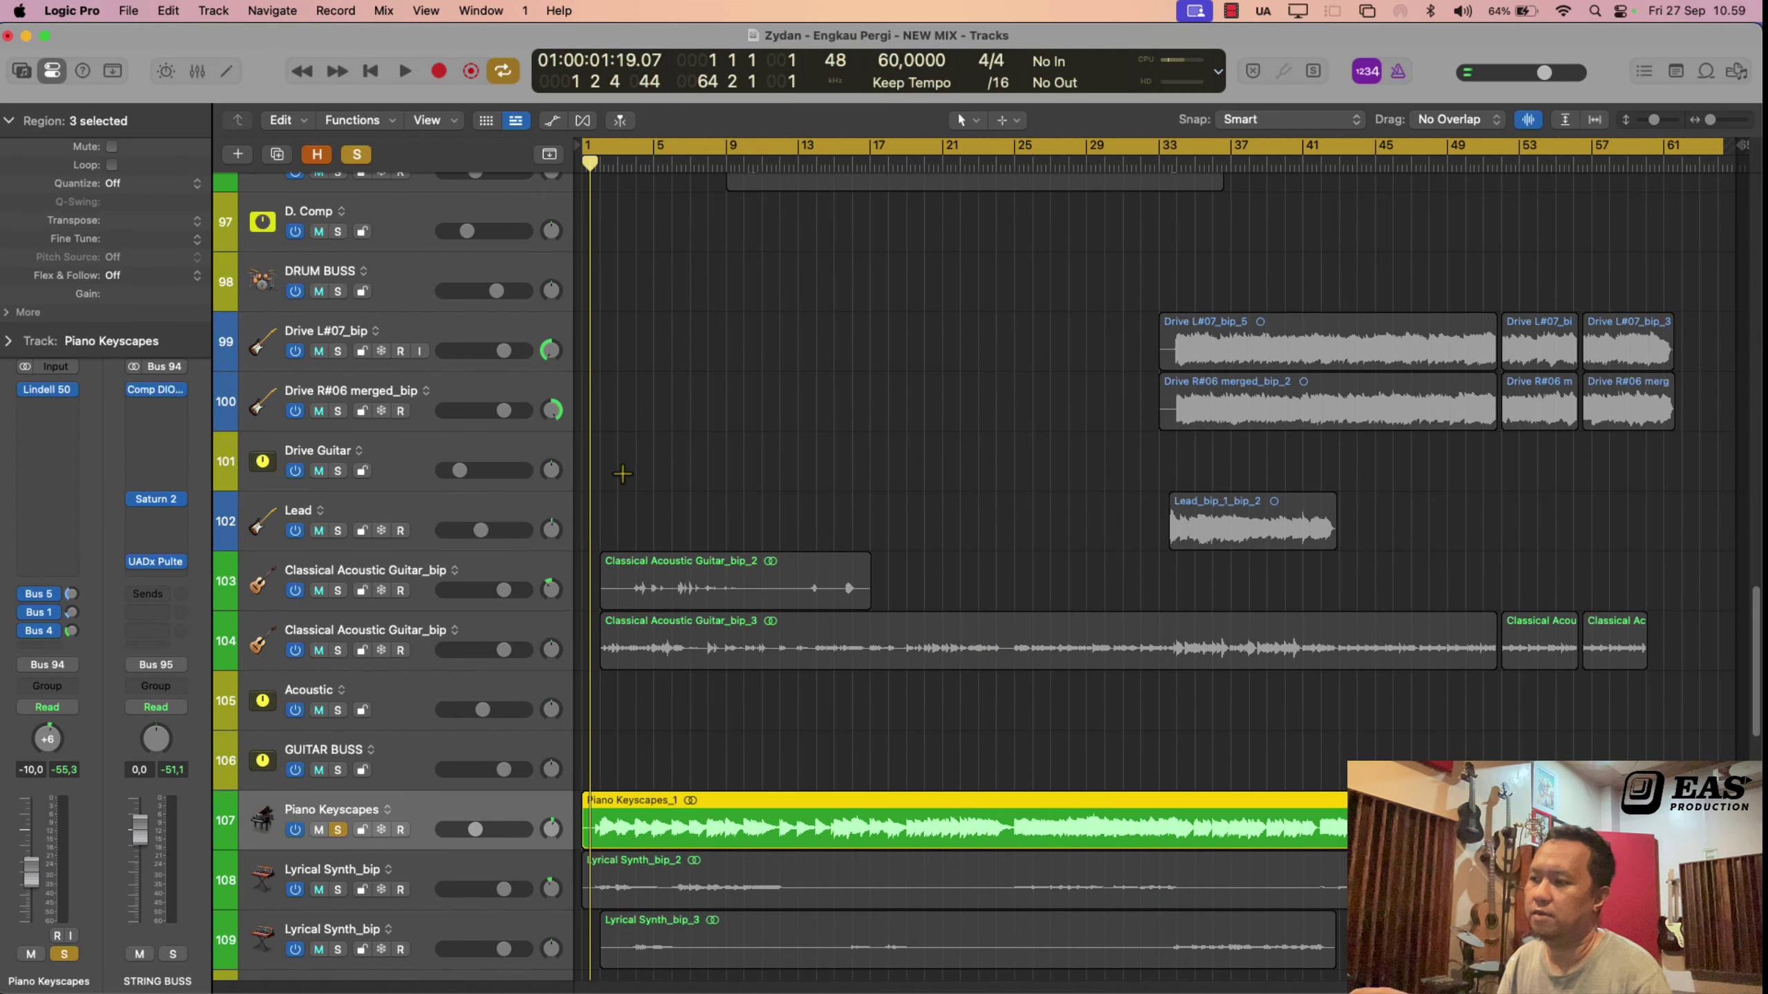
Step: Insert the stereo Curves Equator (s) plug-in after Lindell 50 on Piano Keyscapes, and move its window up clear of the piano track
{"action": "left_click", "coordinate": [51, 424]}
{"action": "left_click", "coordinate": [72, 463]}
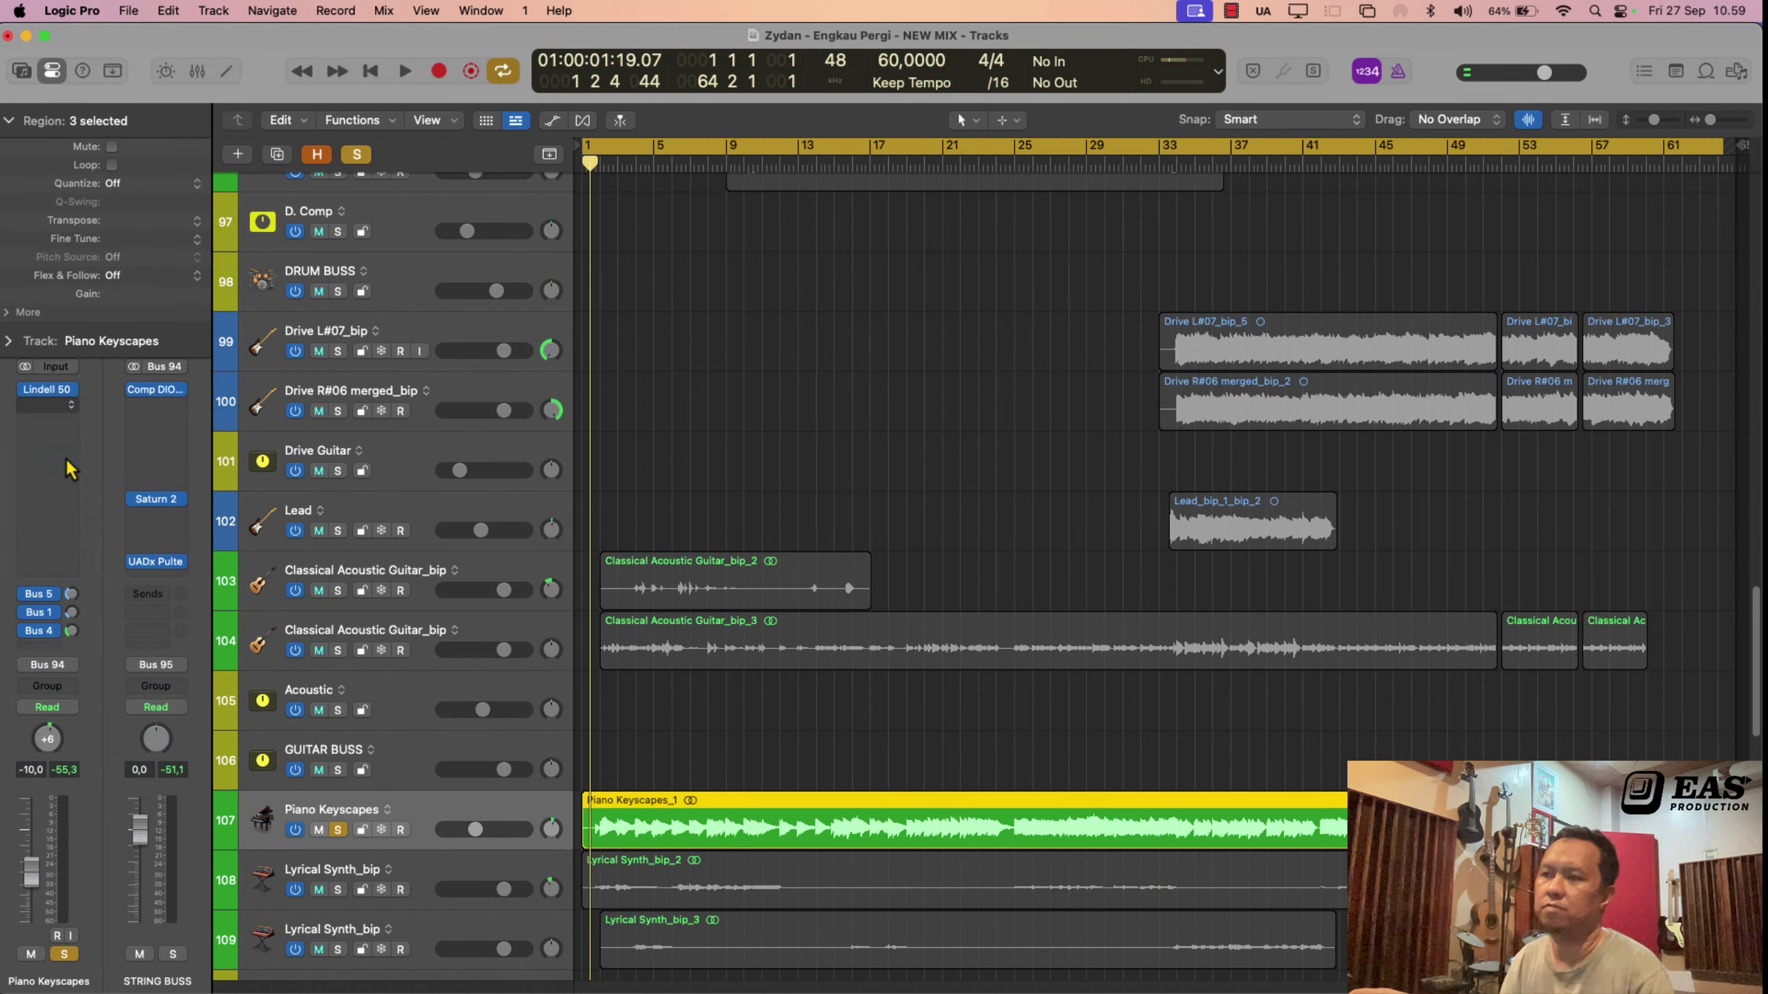
{"action": "left_click", "coordinate": [72, 406]}
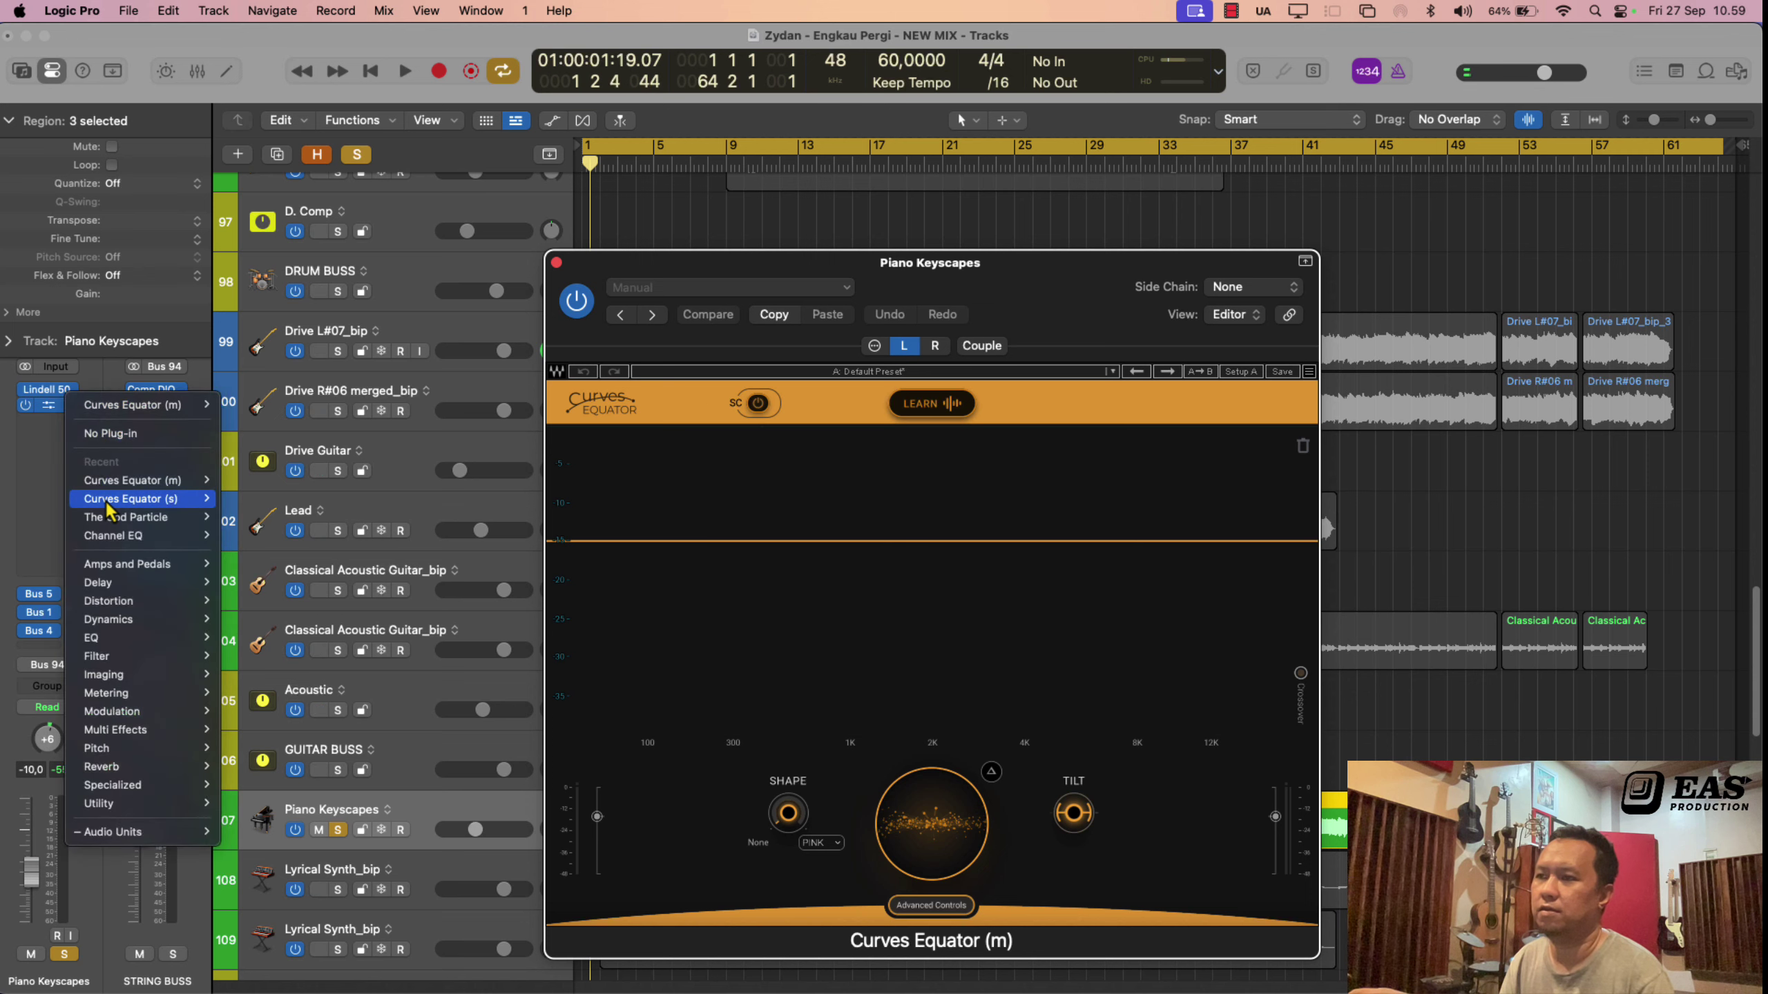
{"action": "left_click", "coordinate": [241, 499]}
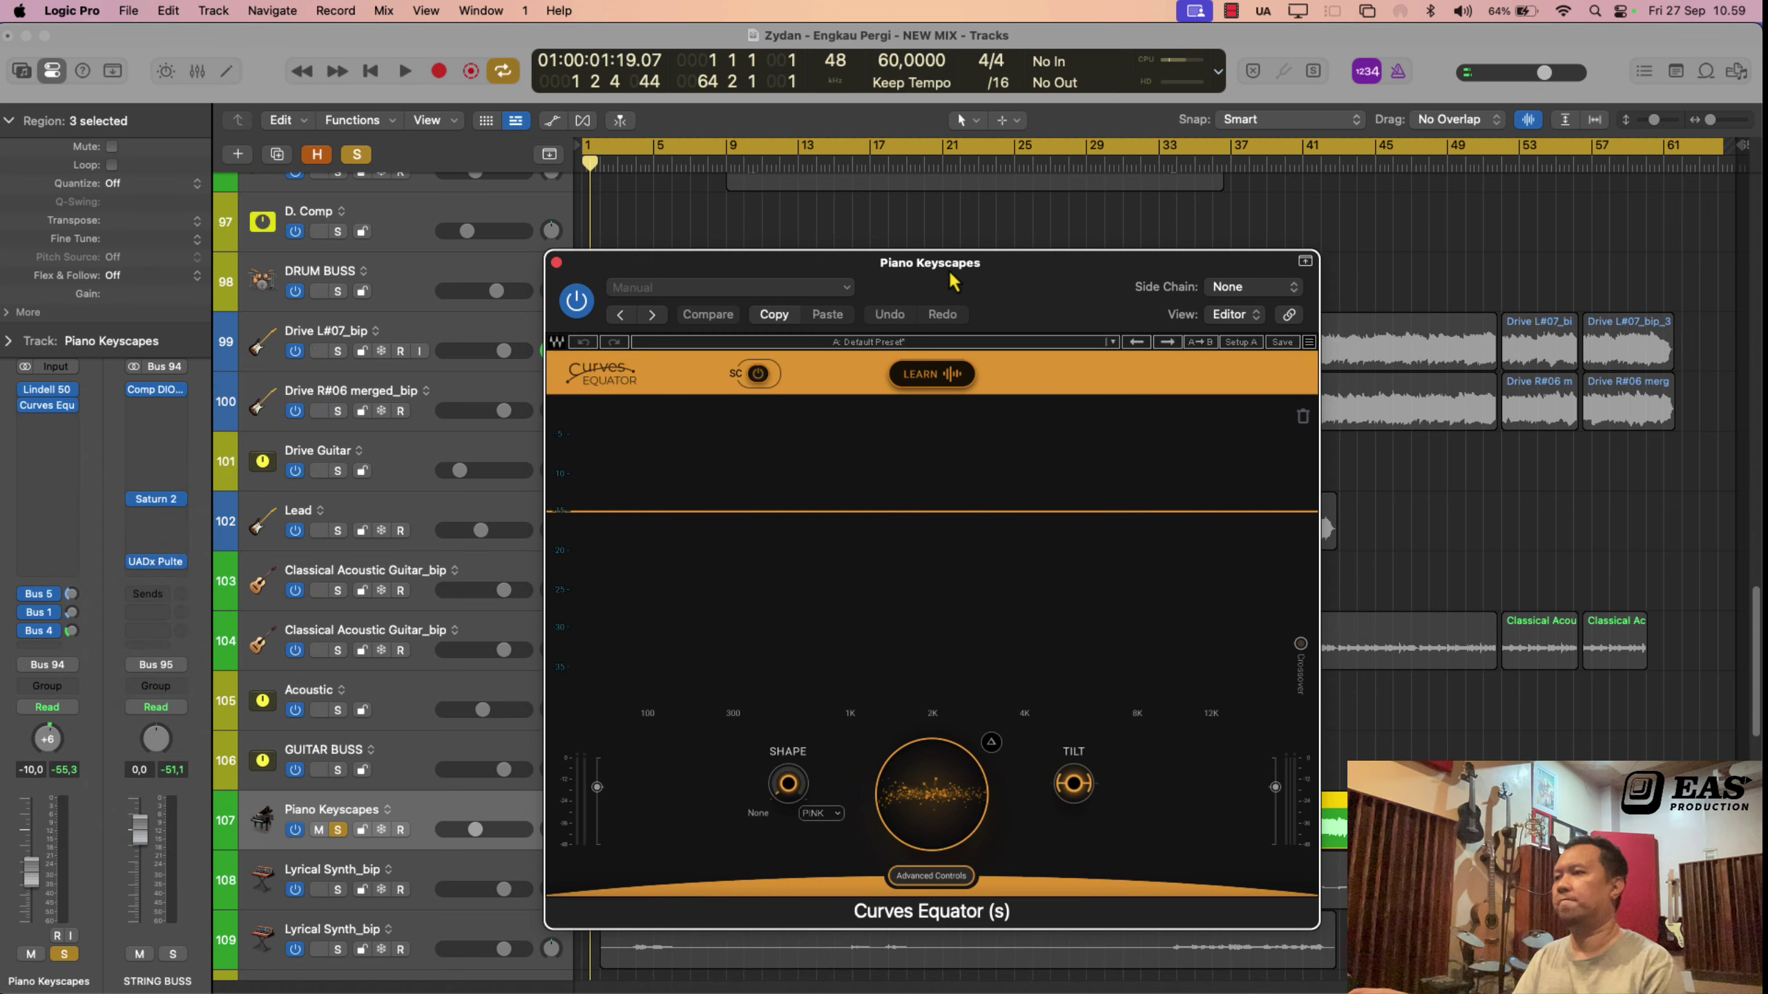
{"action": "left_click_drag", "start_coordinate": [971, 274], "coordinate": [1150, 170]}
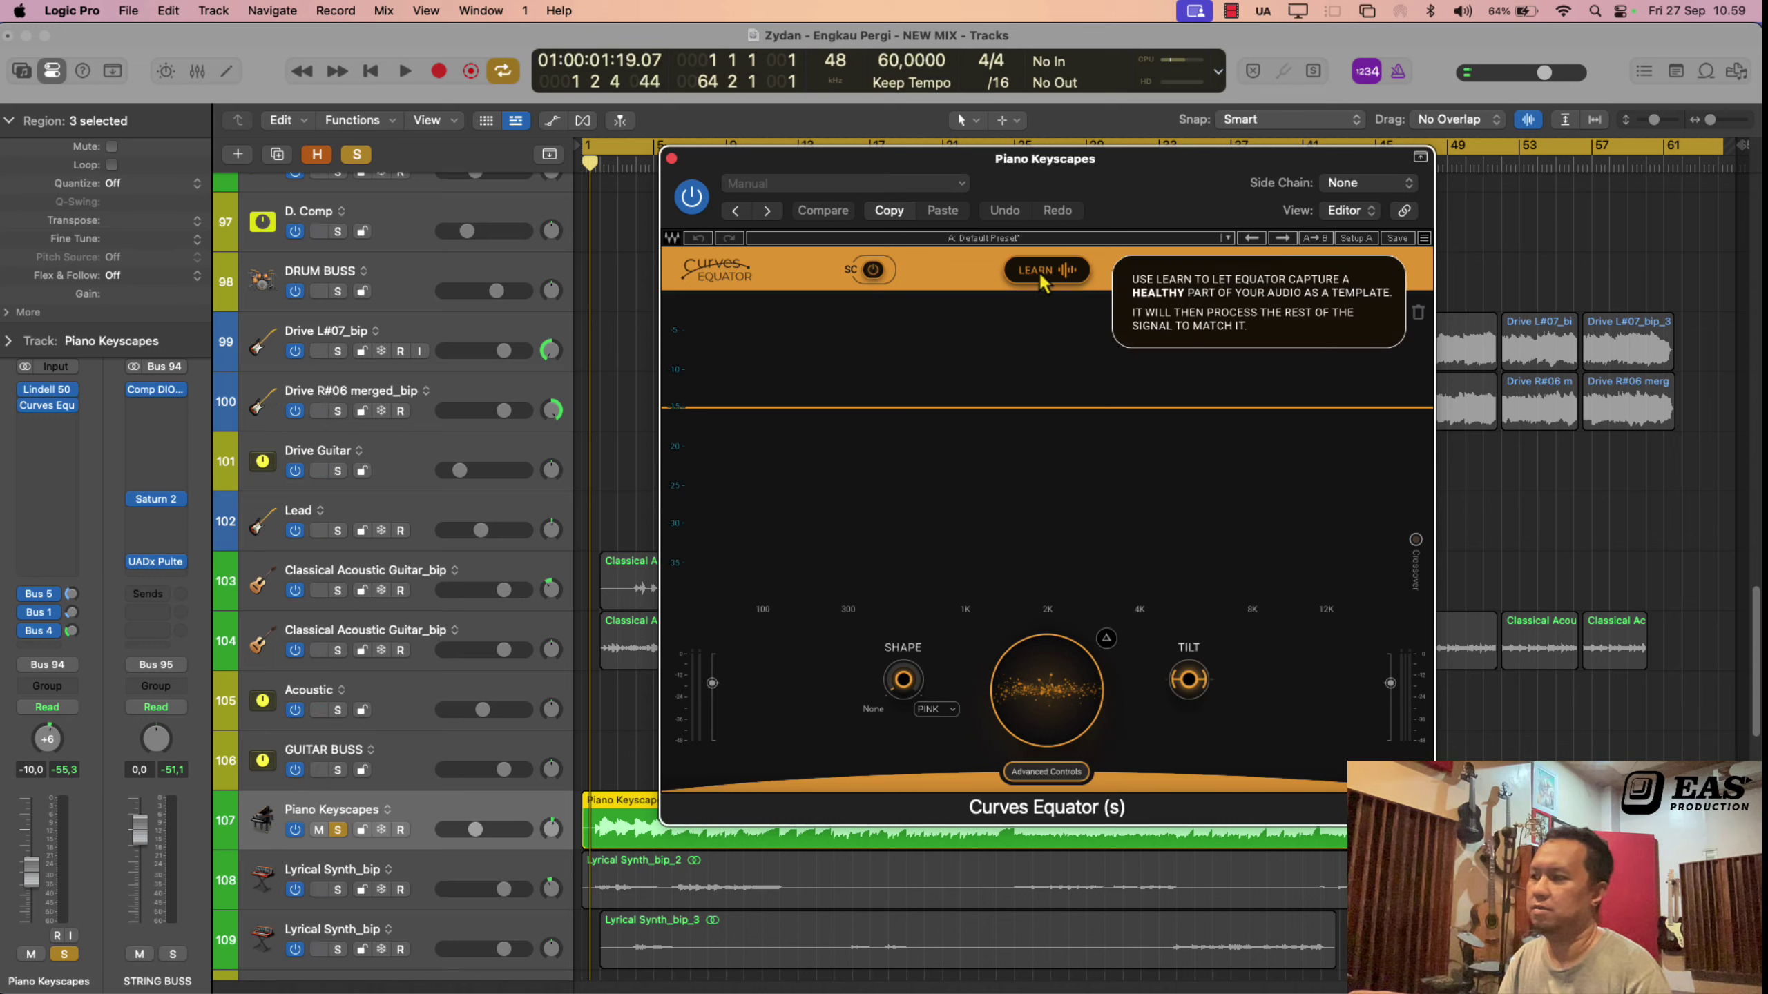
Step: Have Equator learn the soloed piano during playback until it is calibrated, stop playback and apply the learned curve
{"action": "left_click", "coordinate": [1039, 271]}
{"action": "key", "text": "space"}
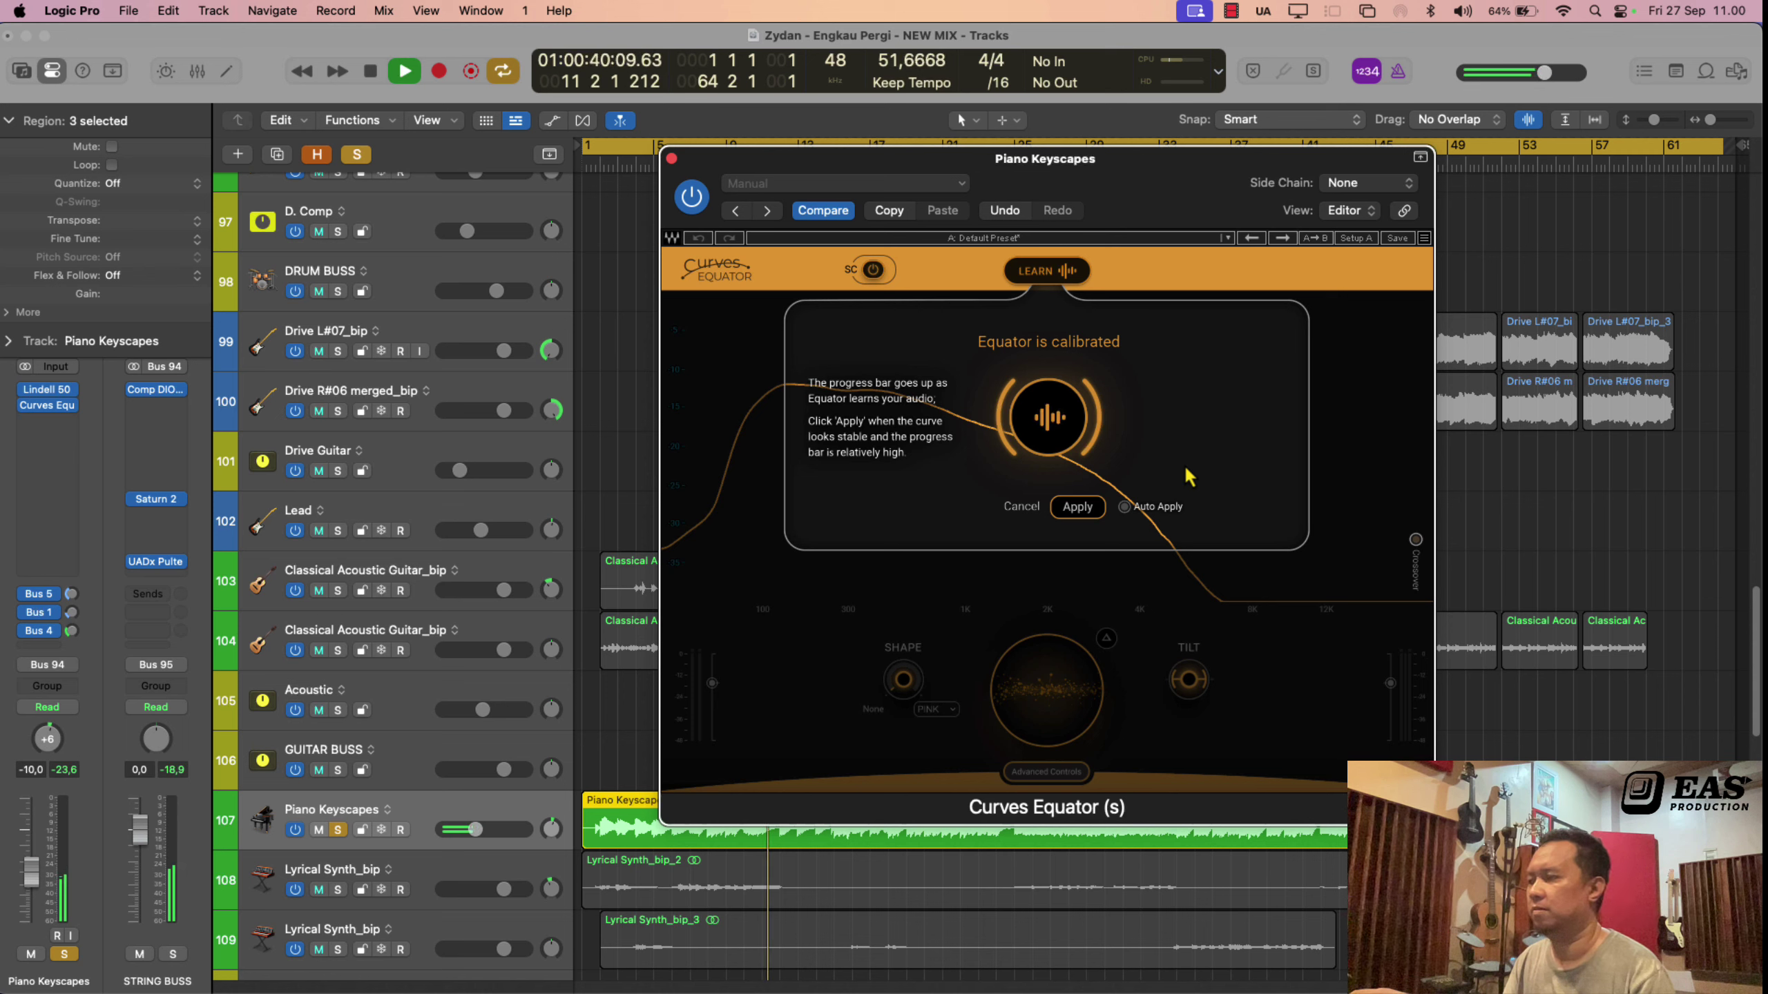
{"action": "key", "text": "space"}
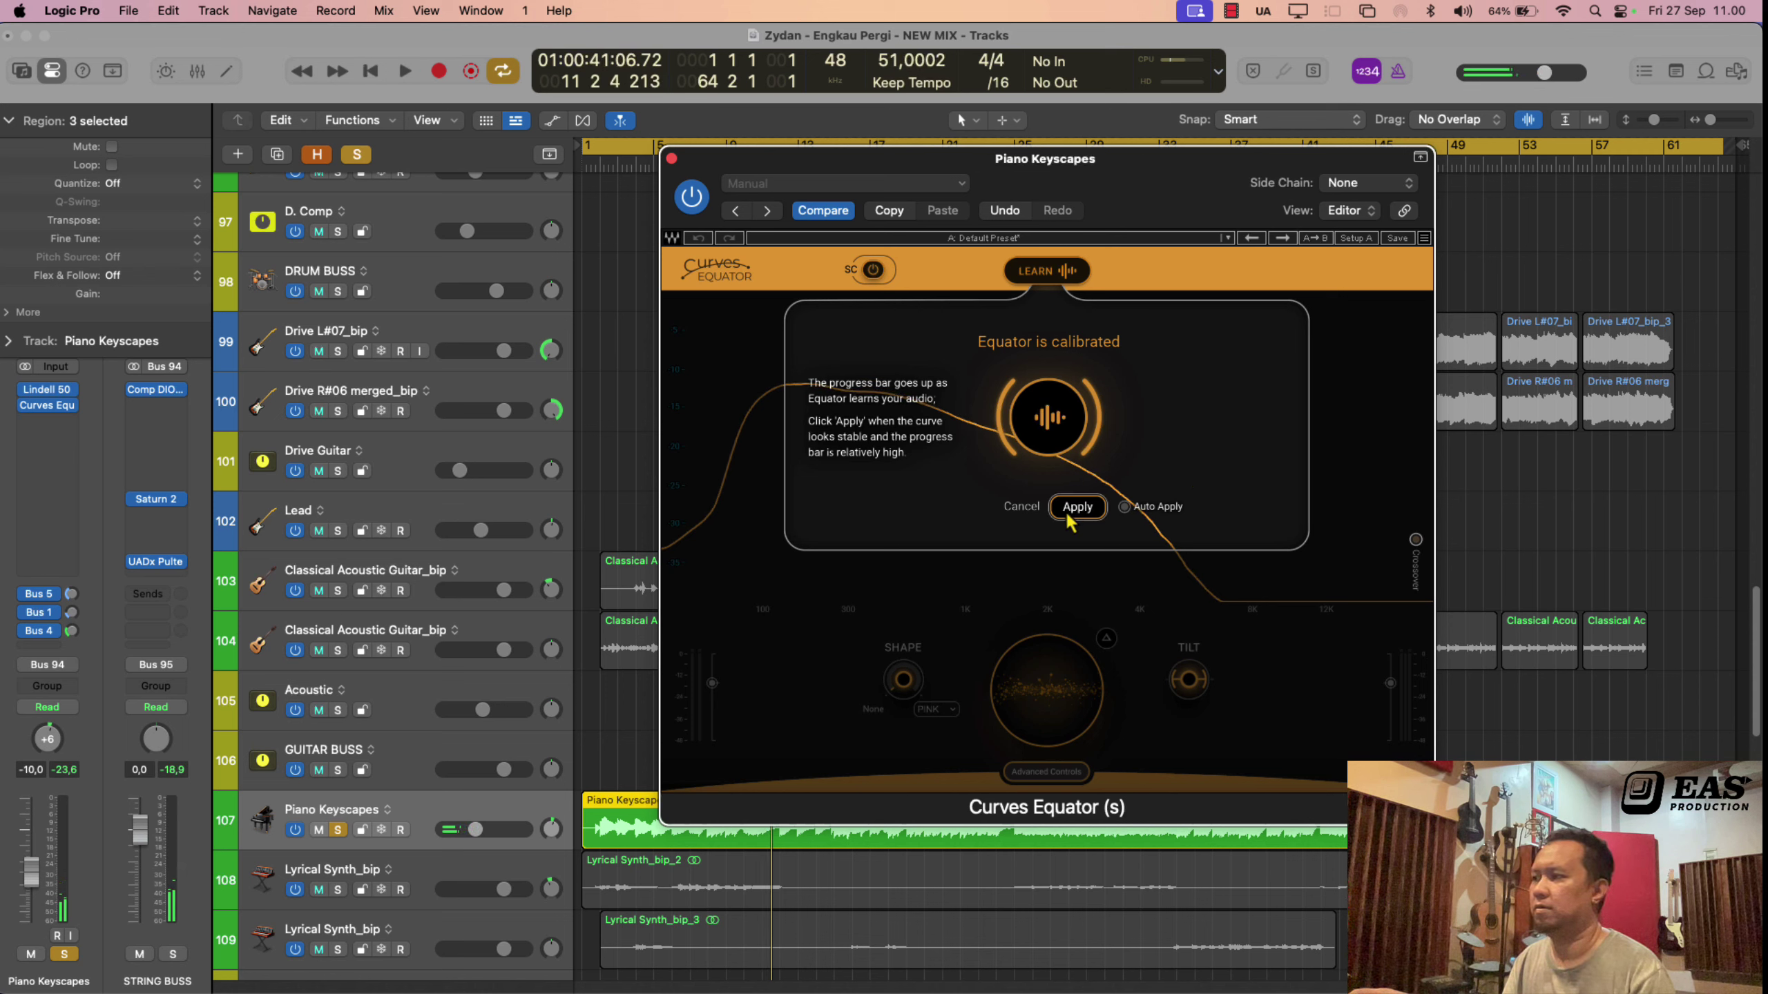
{"action": "left_click", "coordinate": [1072, 508]}
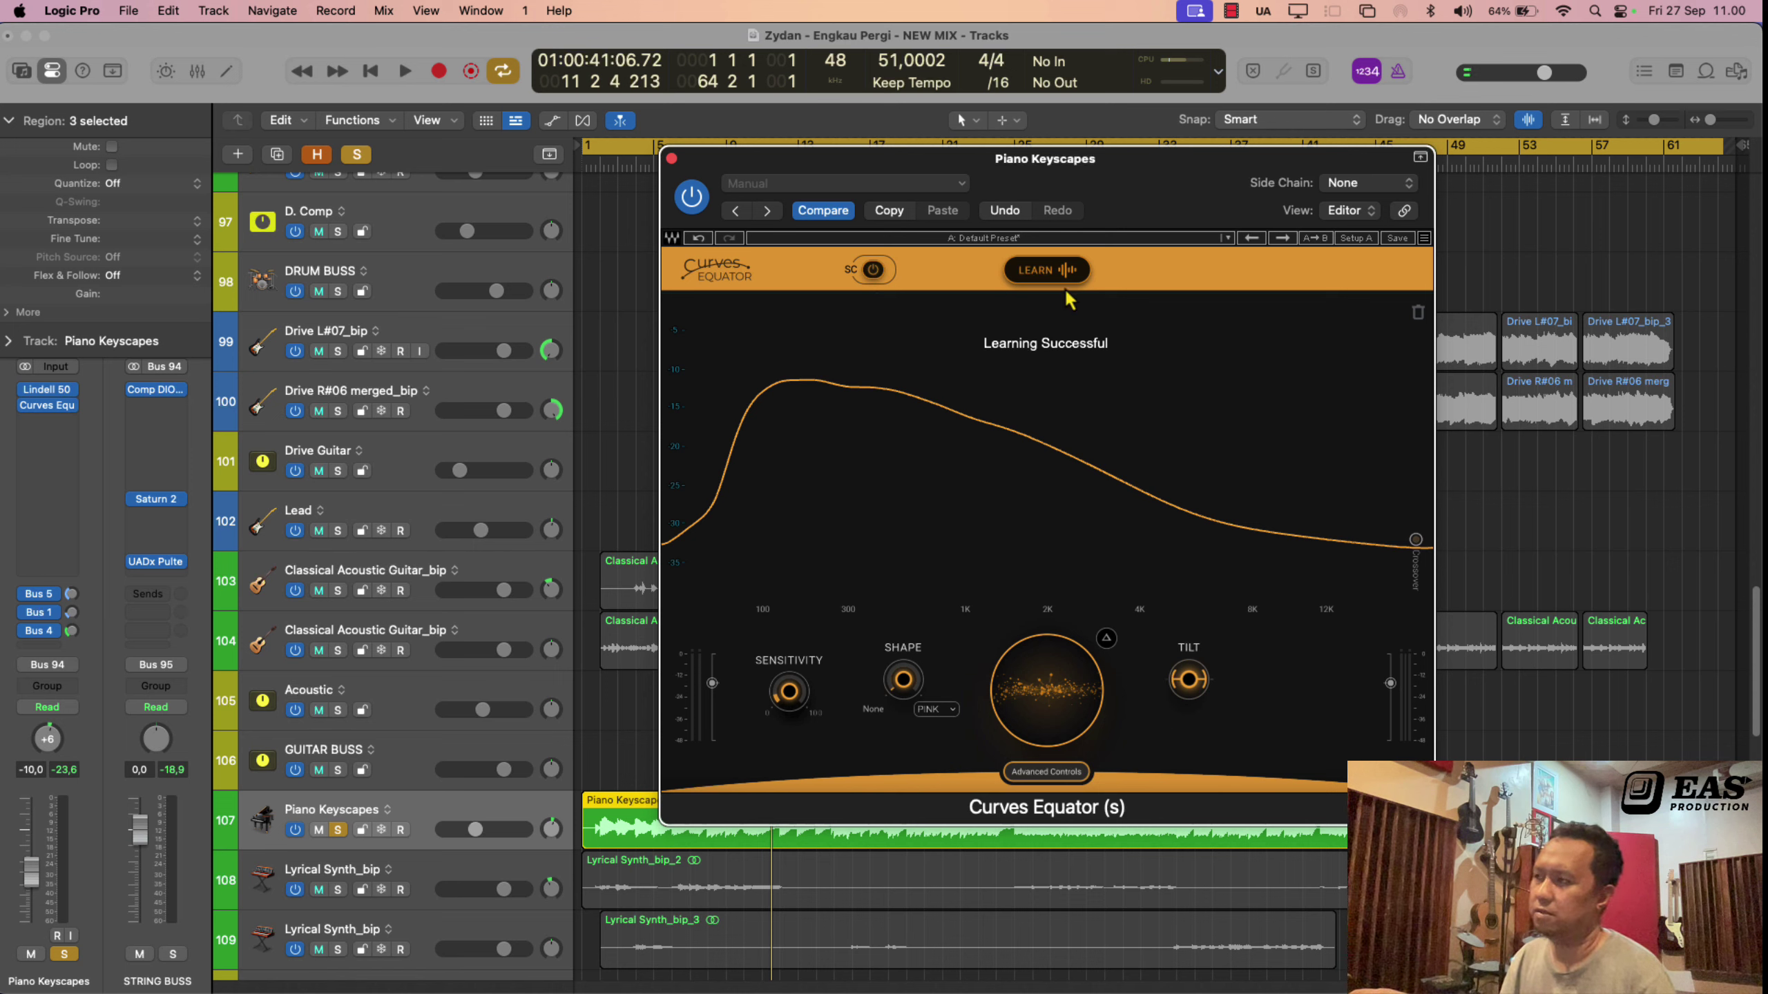
Step: Play the soloed piano and compare its sound with Curves Equator active and bypassed
{"action": "key", "text": "space"}
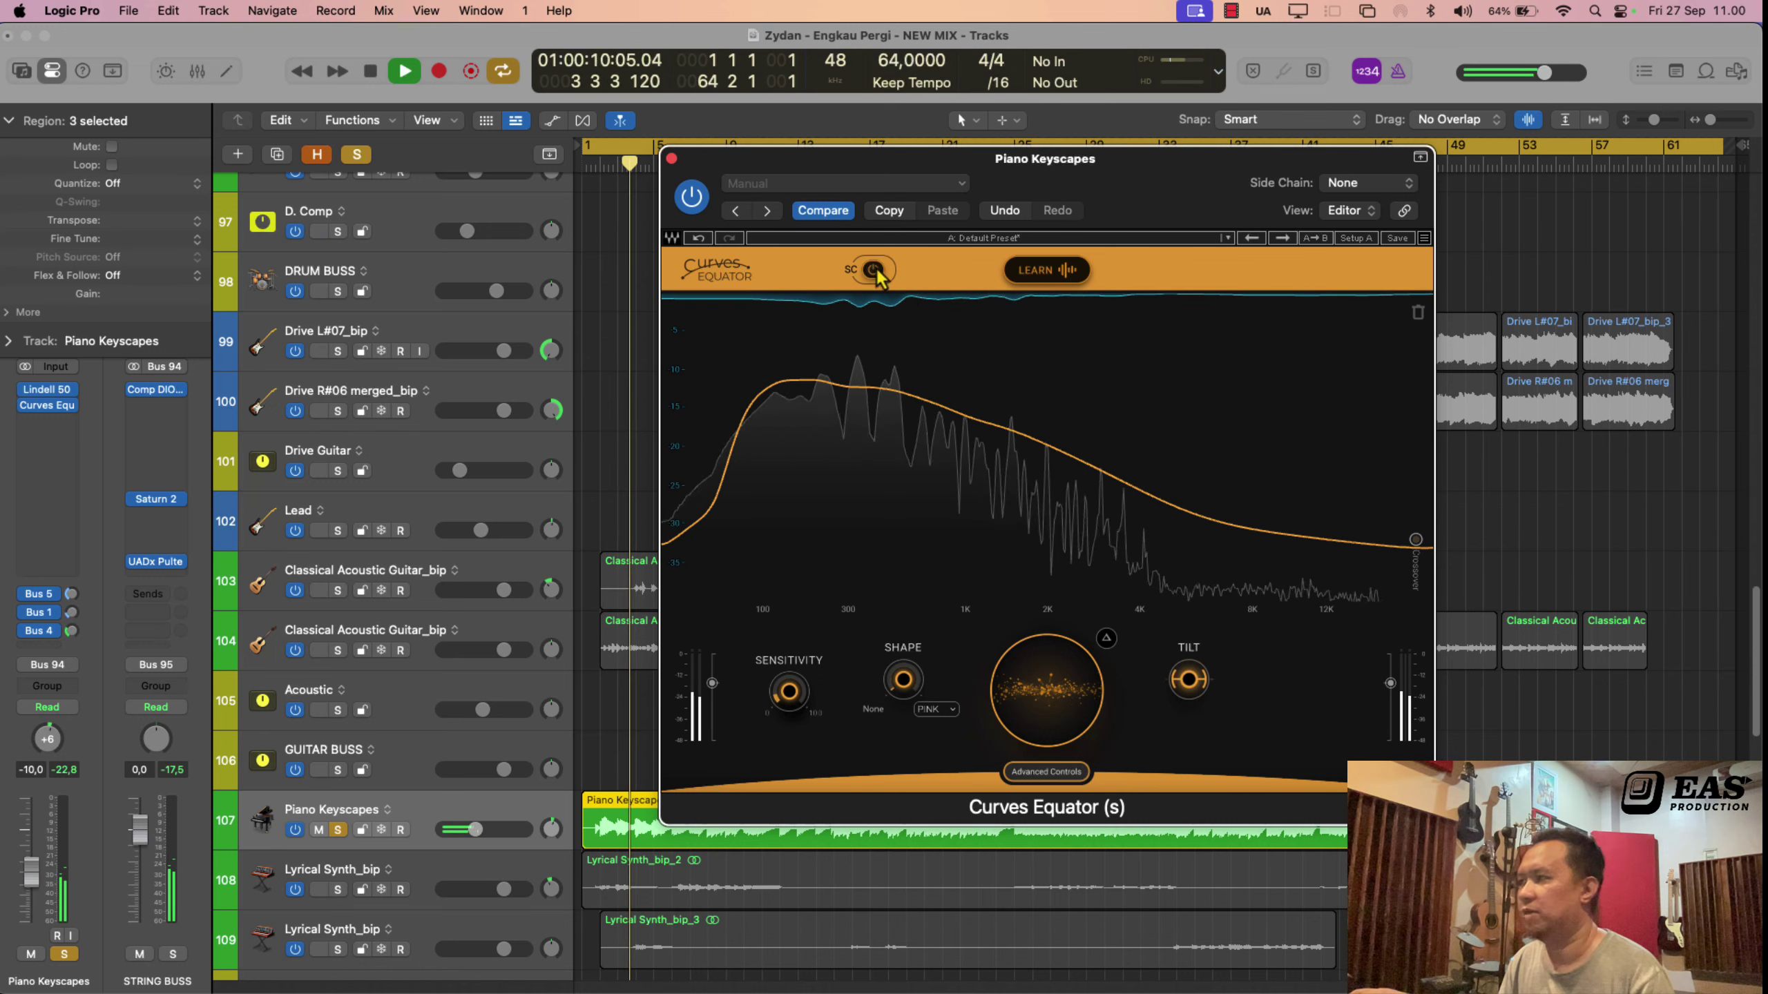
{"action": "left_click", "coordinate": [693, 197]}
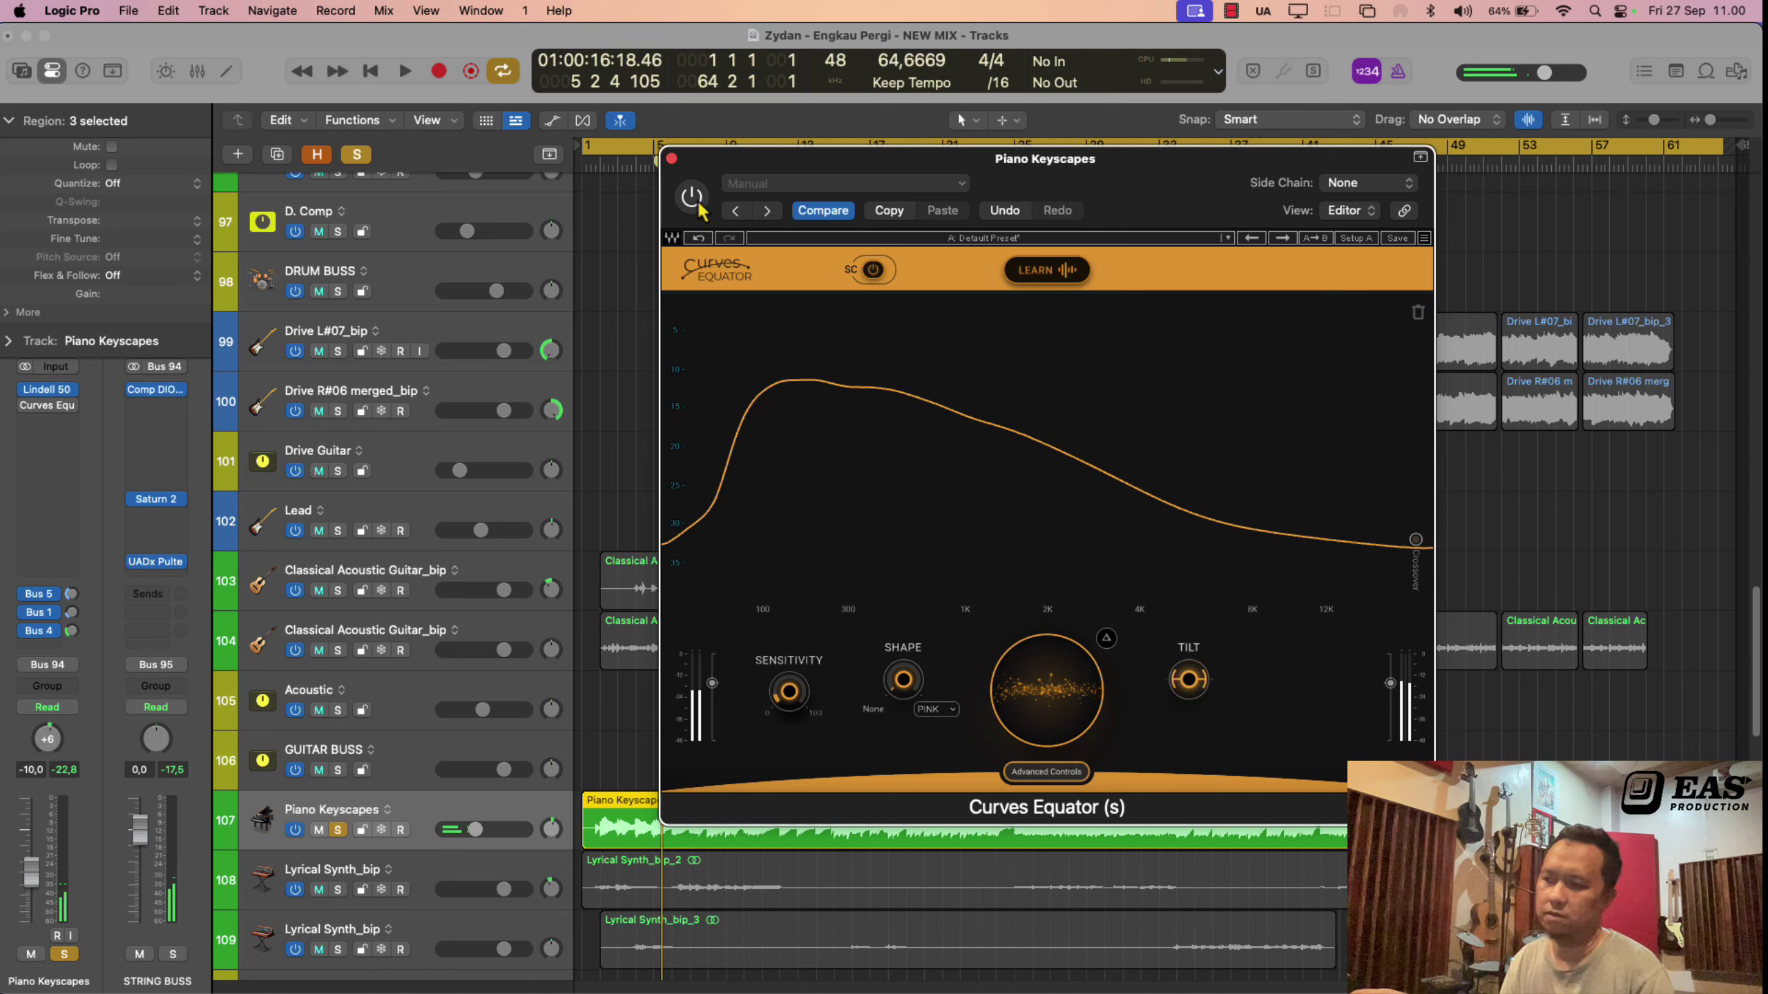
{"action": "key", "text": "space"}
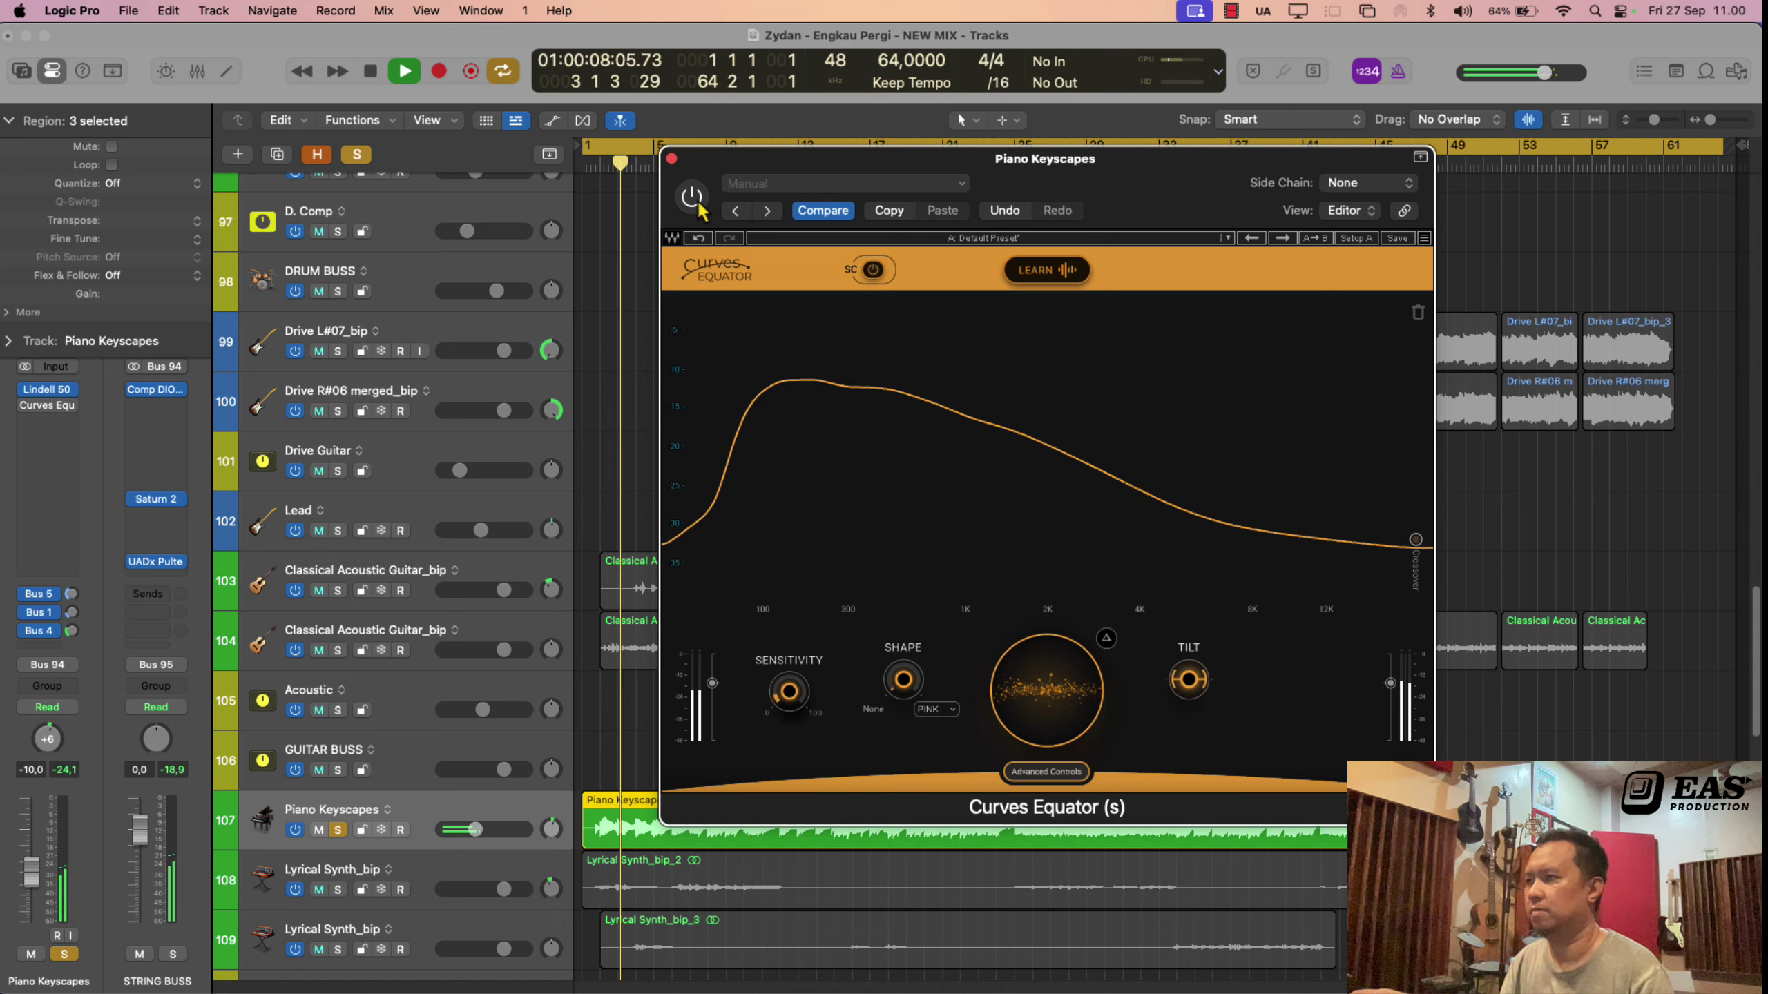
{"action": "key", "text": "space"}
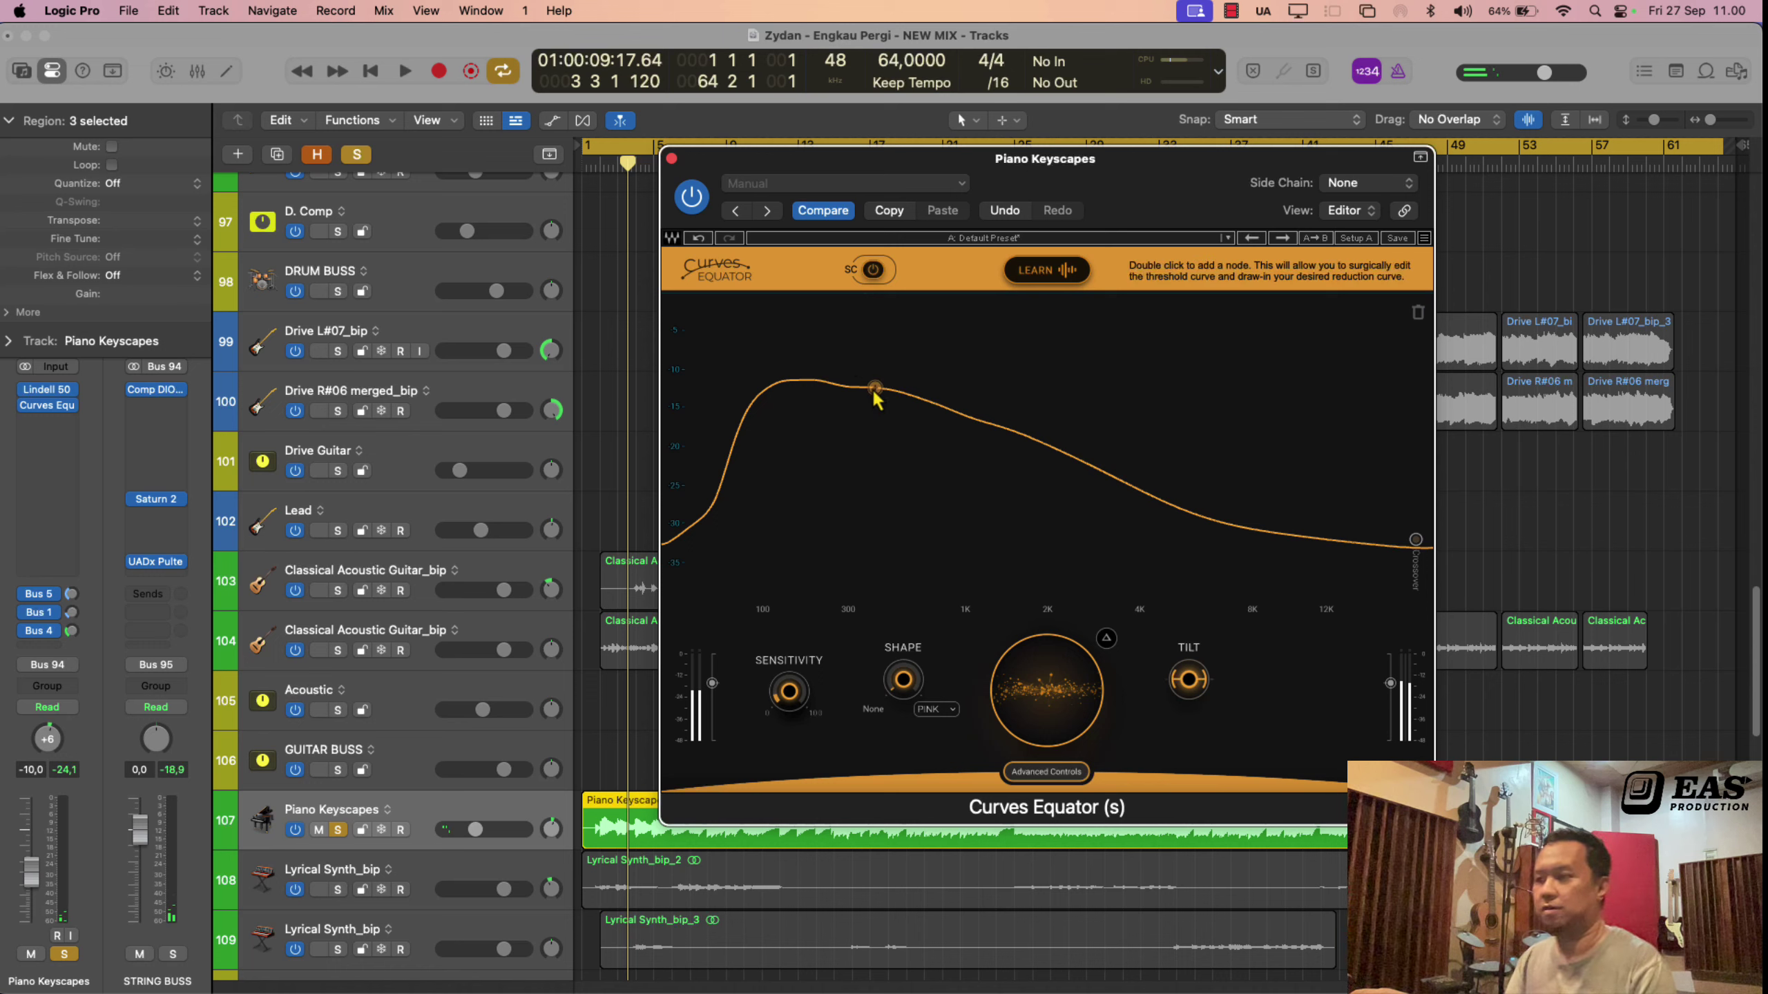
Step: Lower Equator's threshold curve while the piano plays, and check the effect by bypassing and re-enabling the plug-in
{"action": "key", "text": "space"}
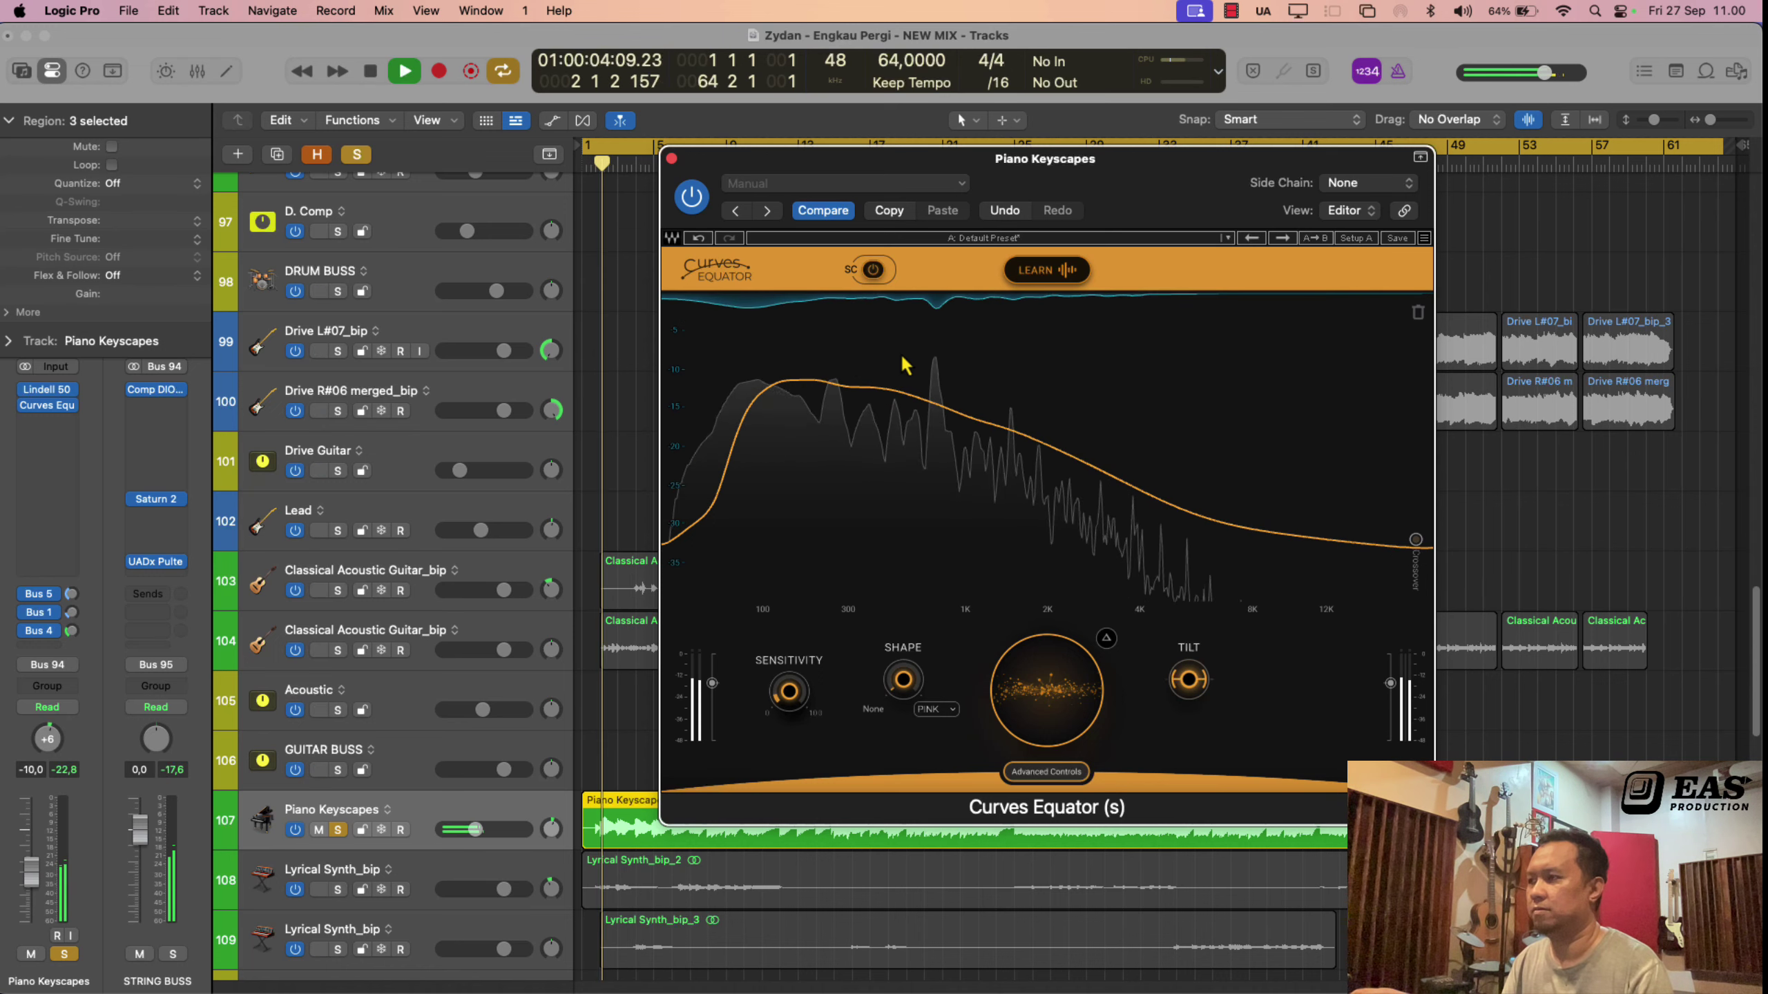
{"action": "left_click_drag", "start_coordinate": [1031, 703], "coordinate": [1037, 674]}
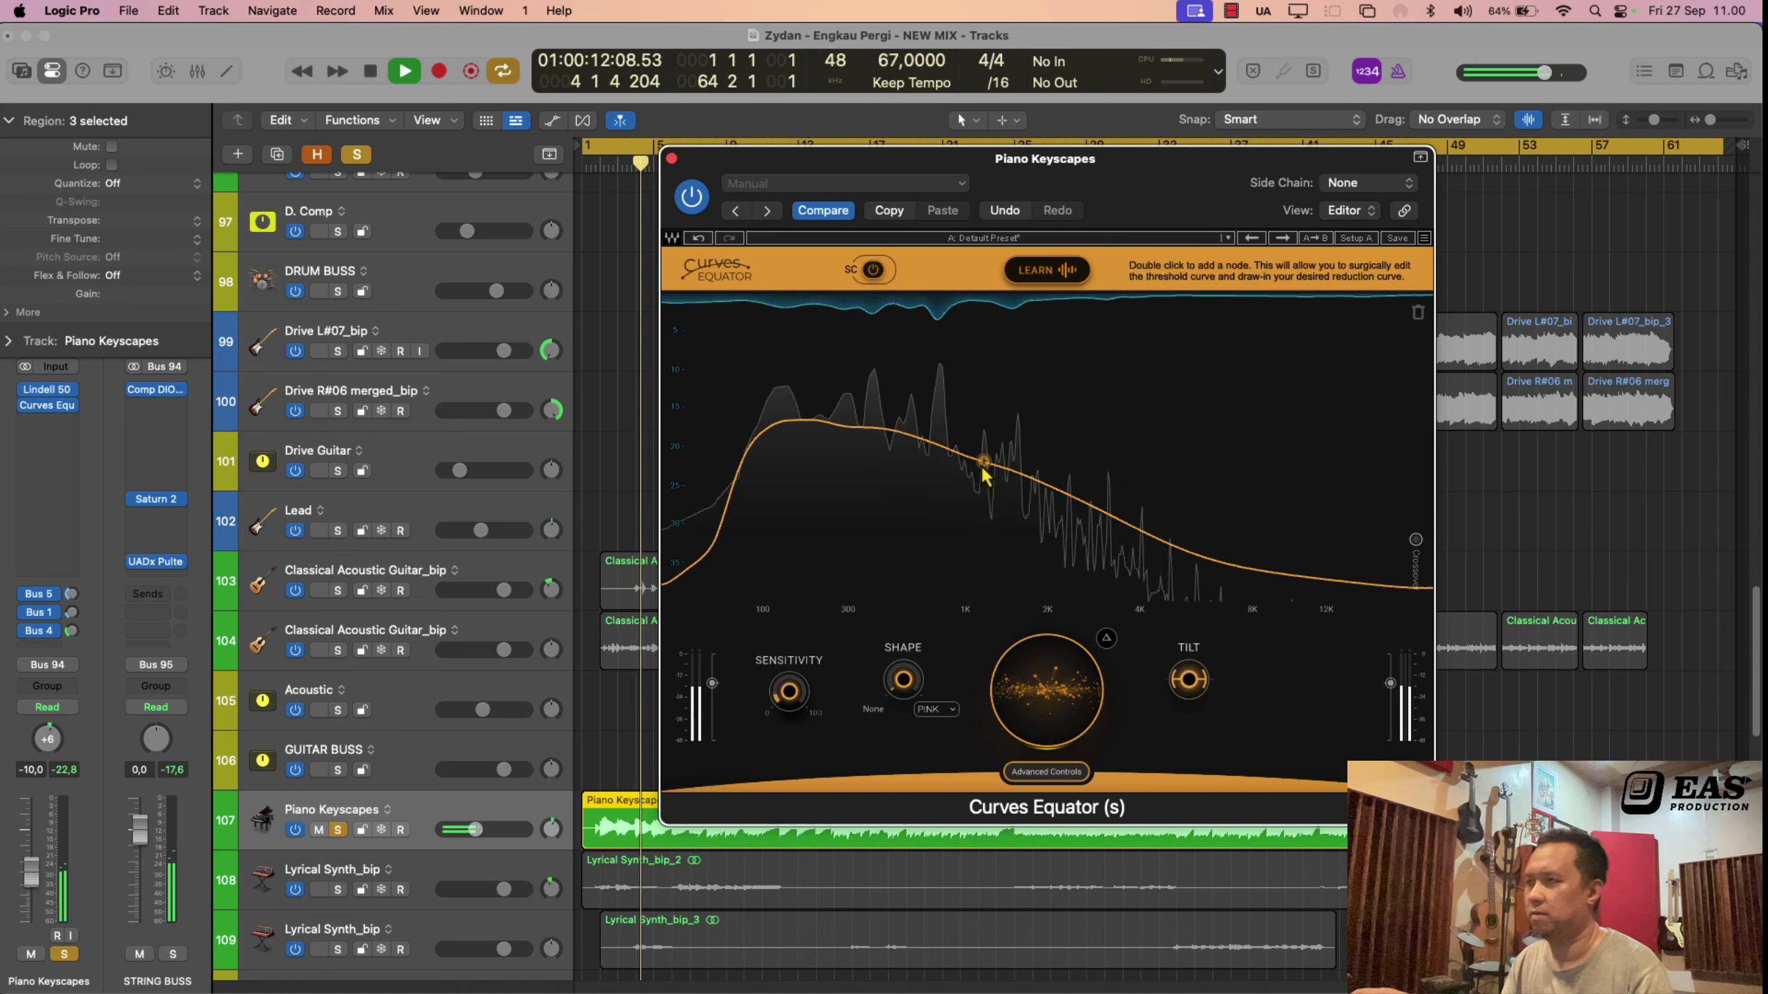
{"action": "left_click", "coordinate": [692, 198]}
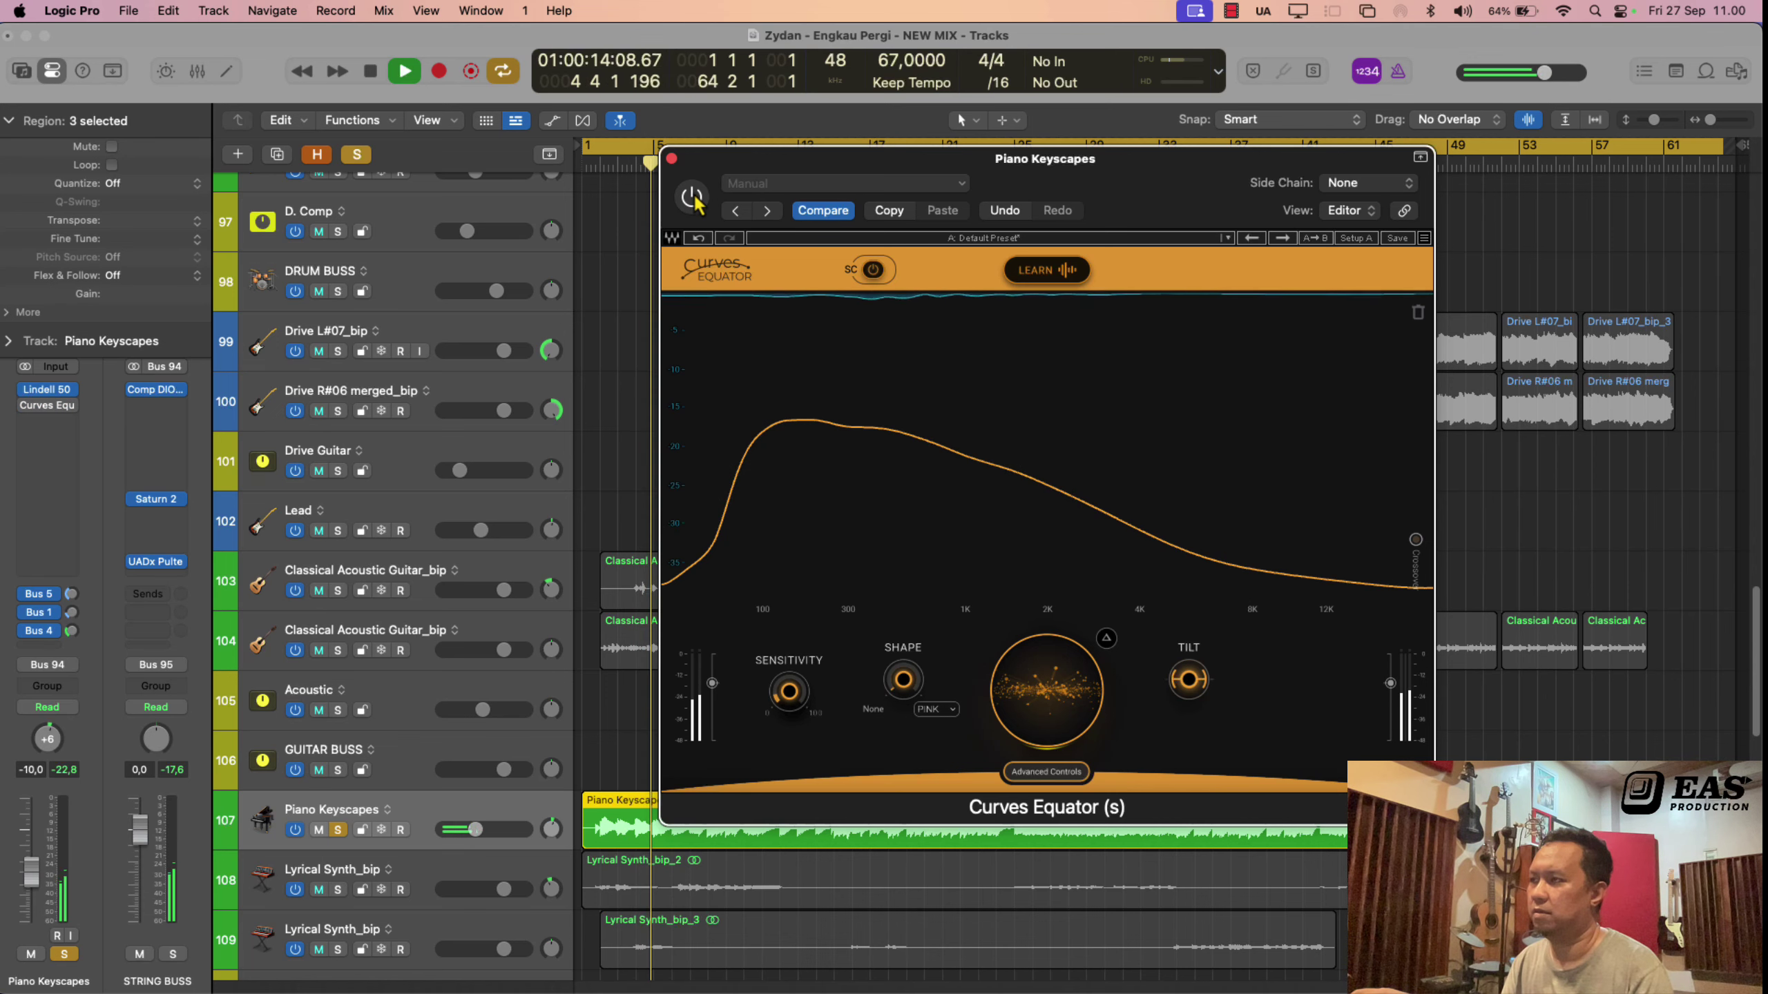
{"action": "left_click", "coordinate": [693, 198]}
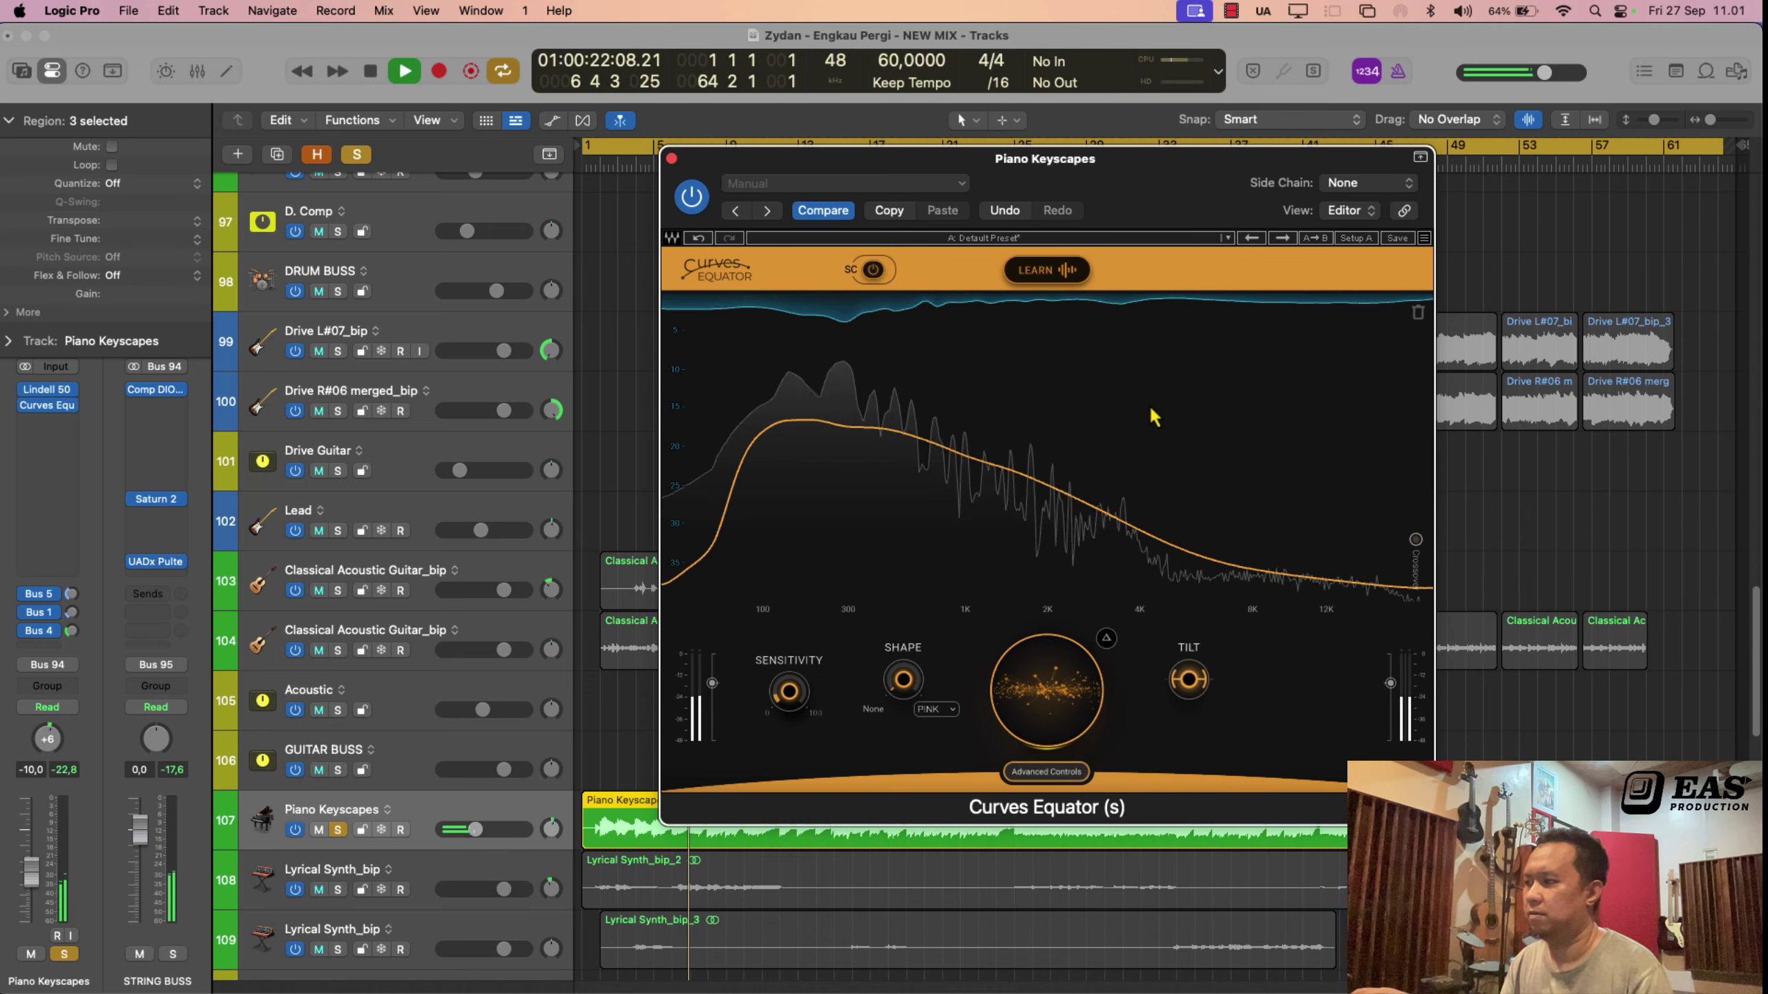
Step: Raise Equator's Shape amount to about 46.7 with the PINK curve, then stop playback
{"action": "mouse_move", "coordinate": [902, 682]}
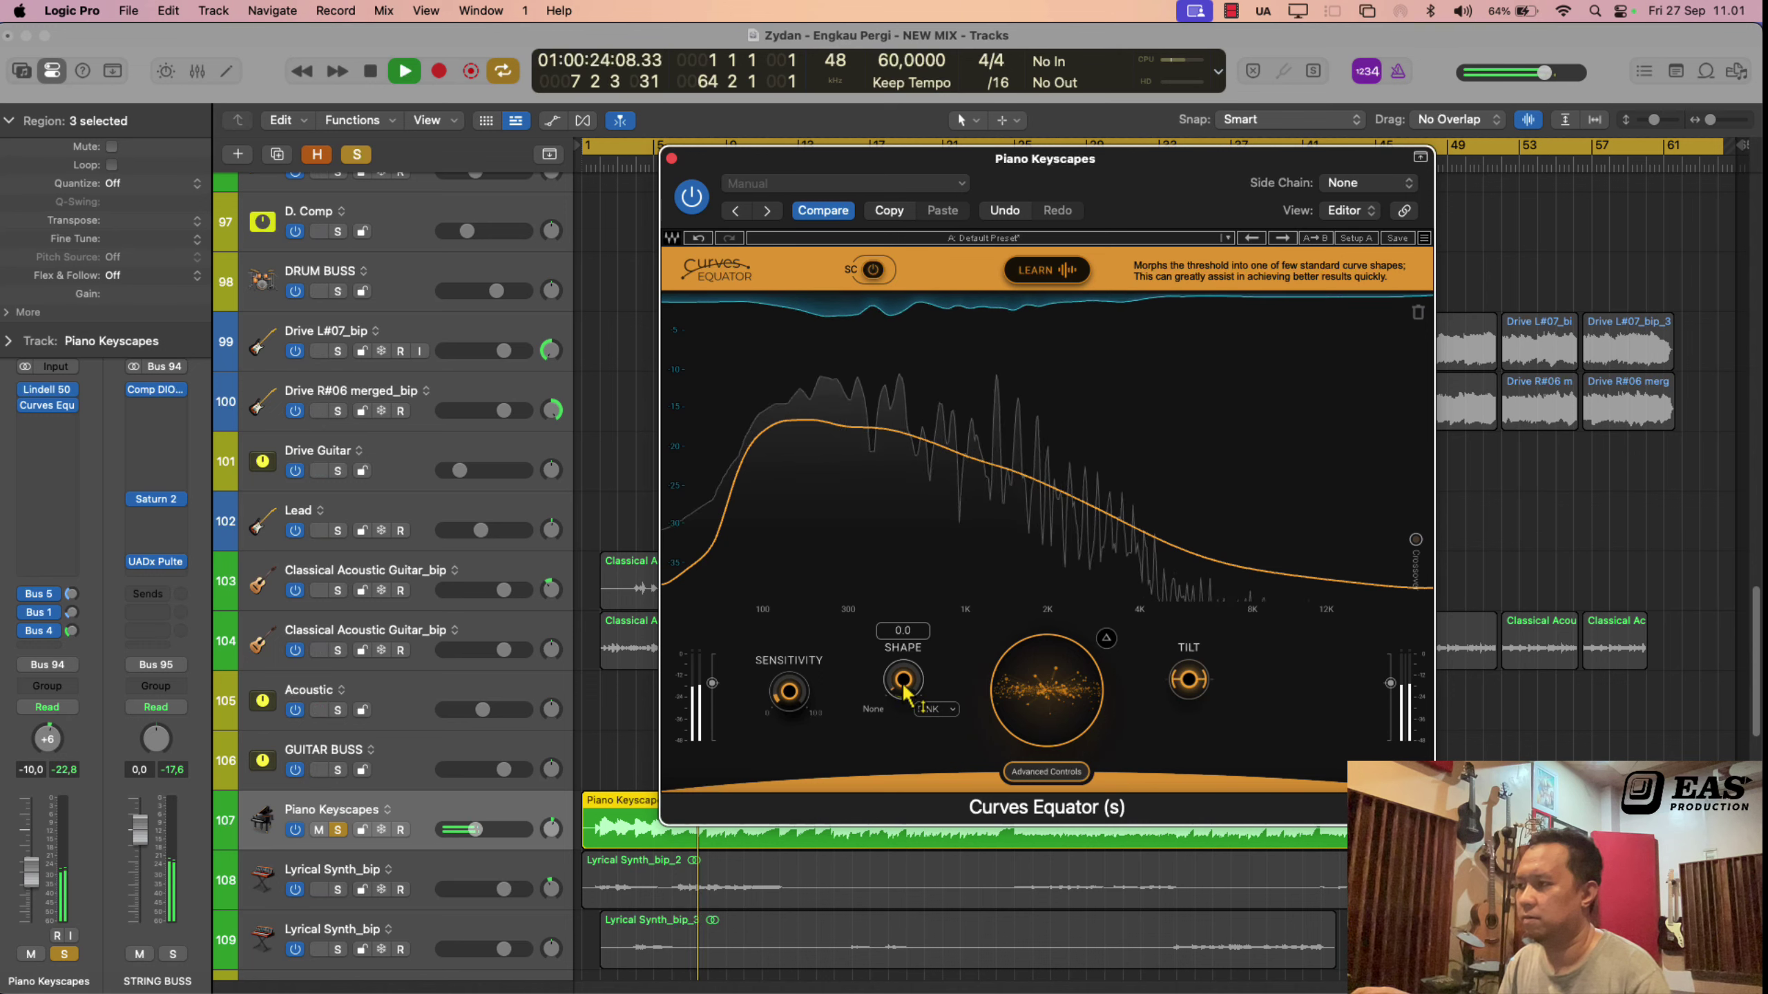
{"action": "left_click_drag", "start_coordinate": [957, 437], "coordinate": [964, 412]}
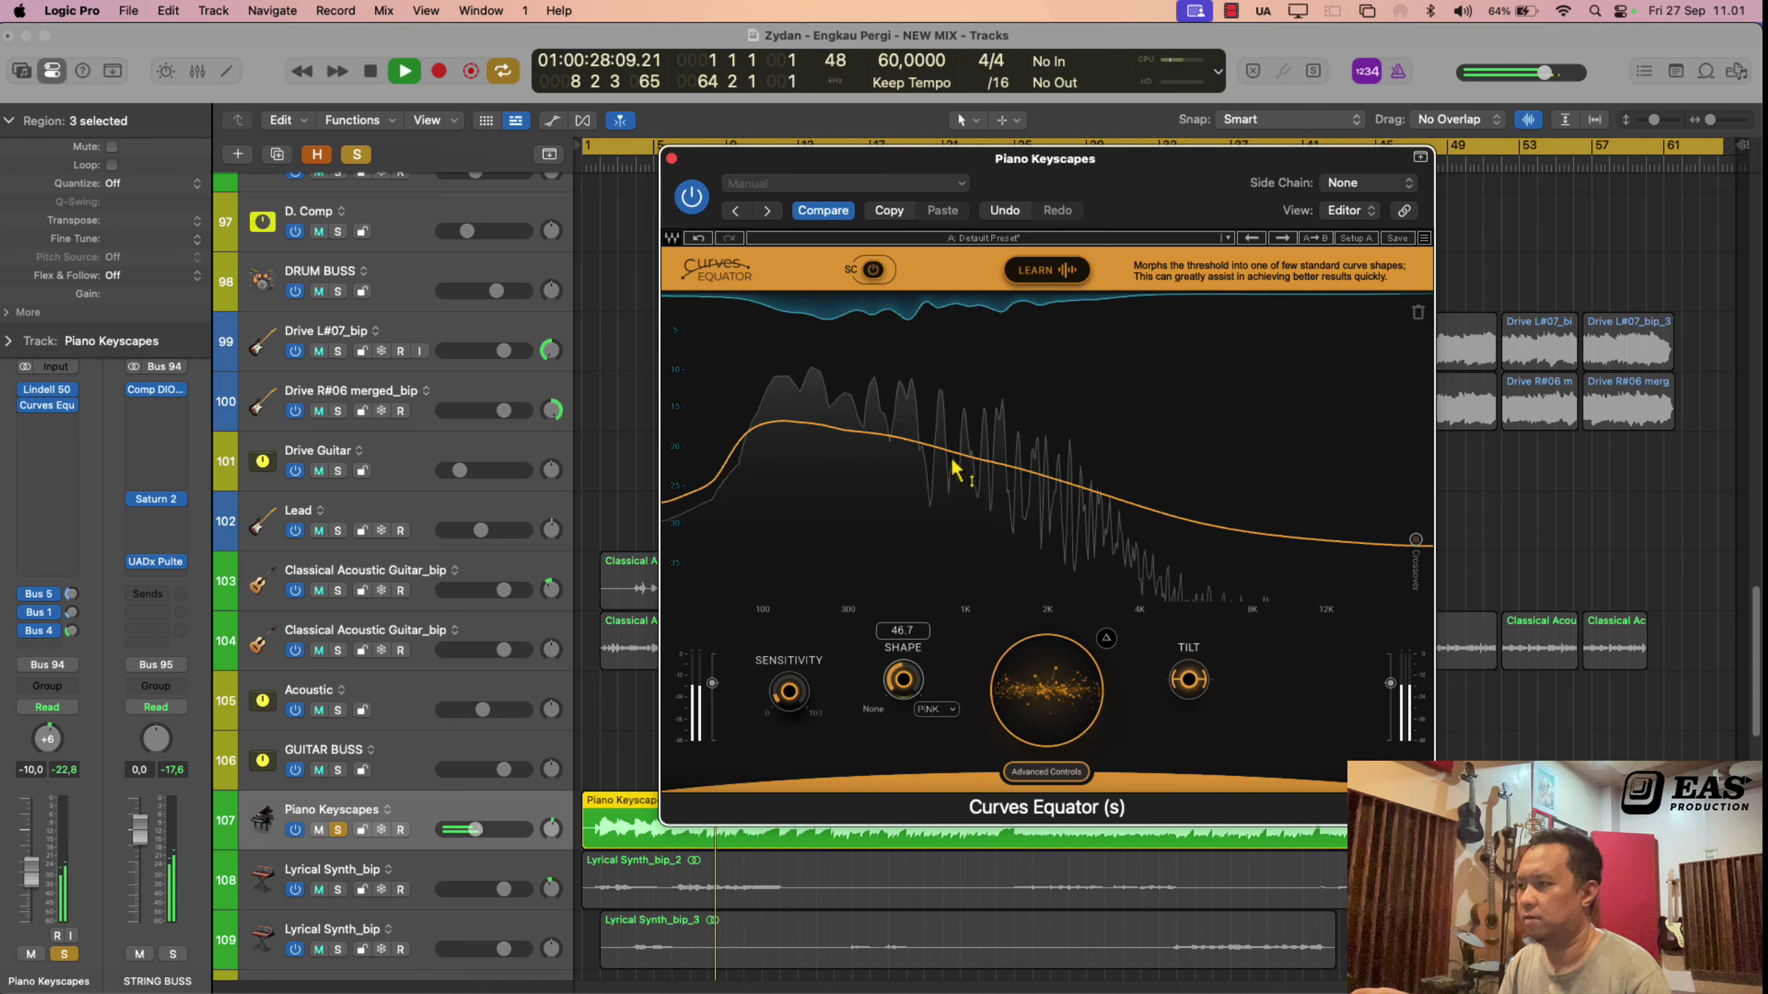
{"action": "key", "text": "space"}
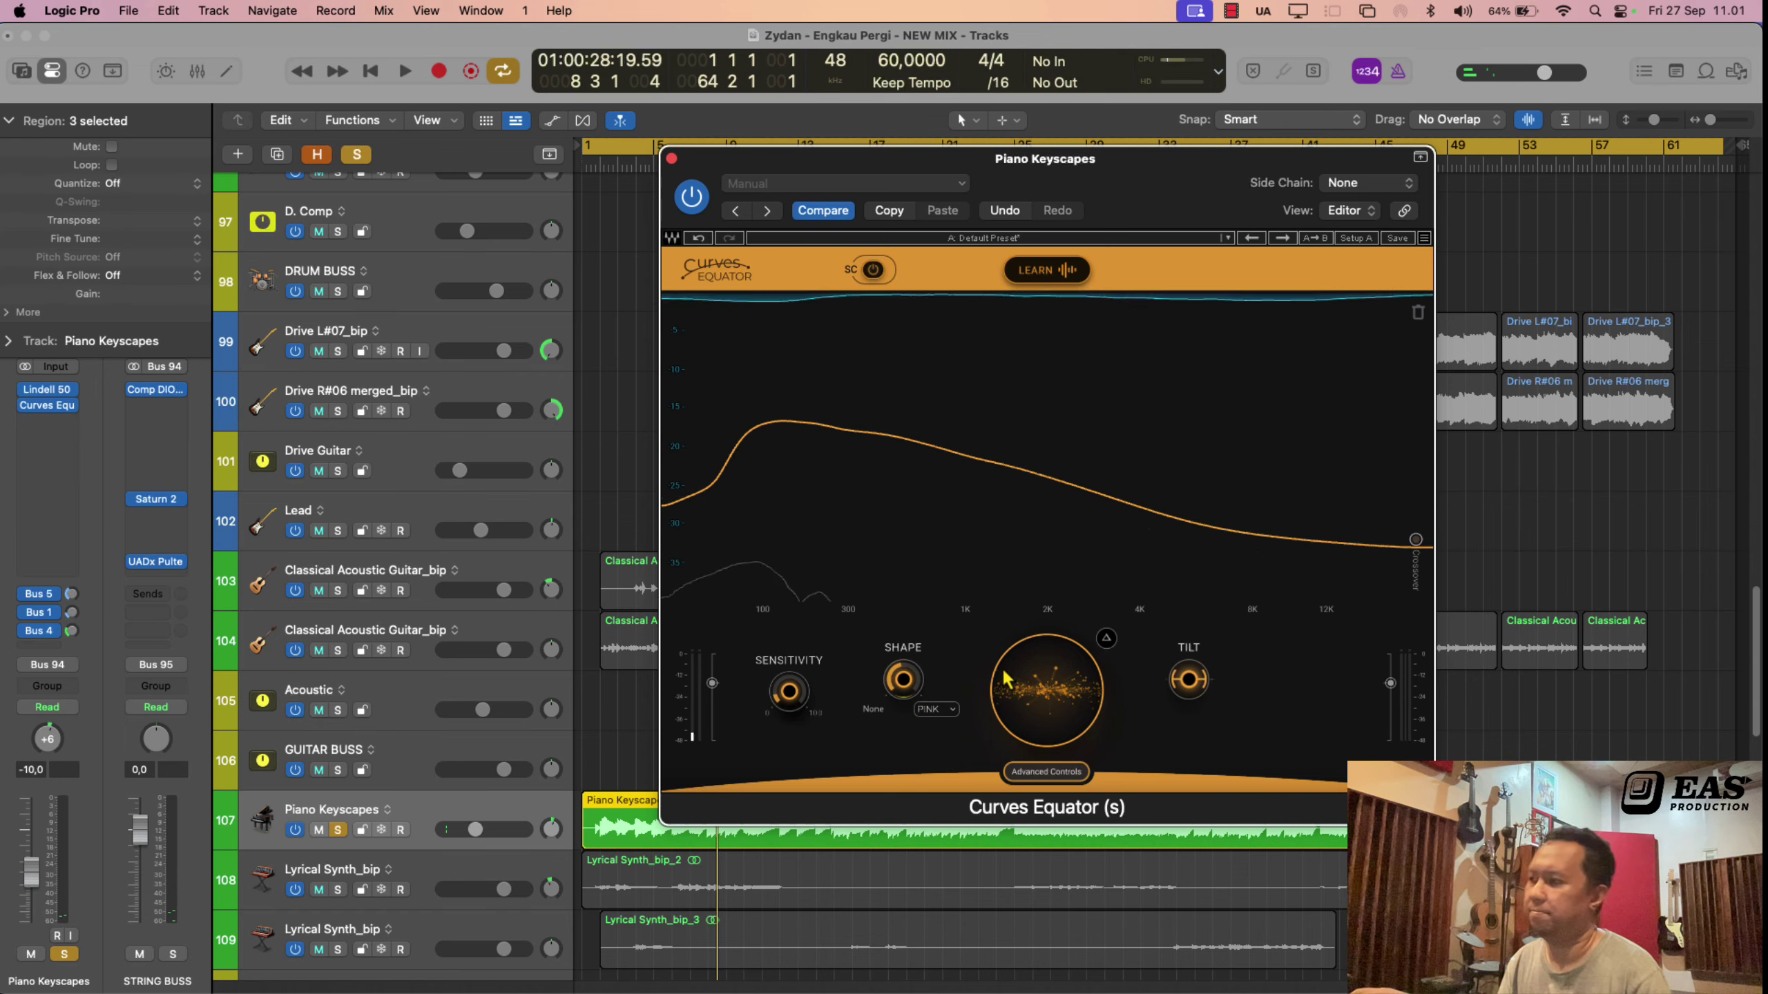
Step: Fine-tune Equator's main reduction control to slightly above -5.8 during playback, set Tilt to 2.0 and stop playback
{"action": "key", "text": "space"}
{"action": "mouse_move", "coordinate": [1093, 711]}
{"action": "left_click_drag", "start_coordinate": [1089, 710], "coordinate": [1060, 740]}
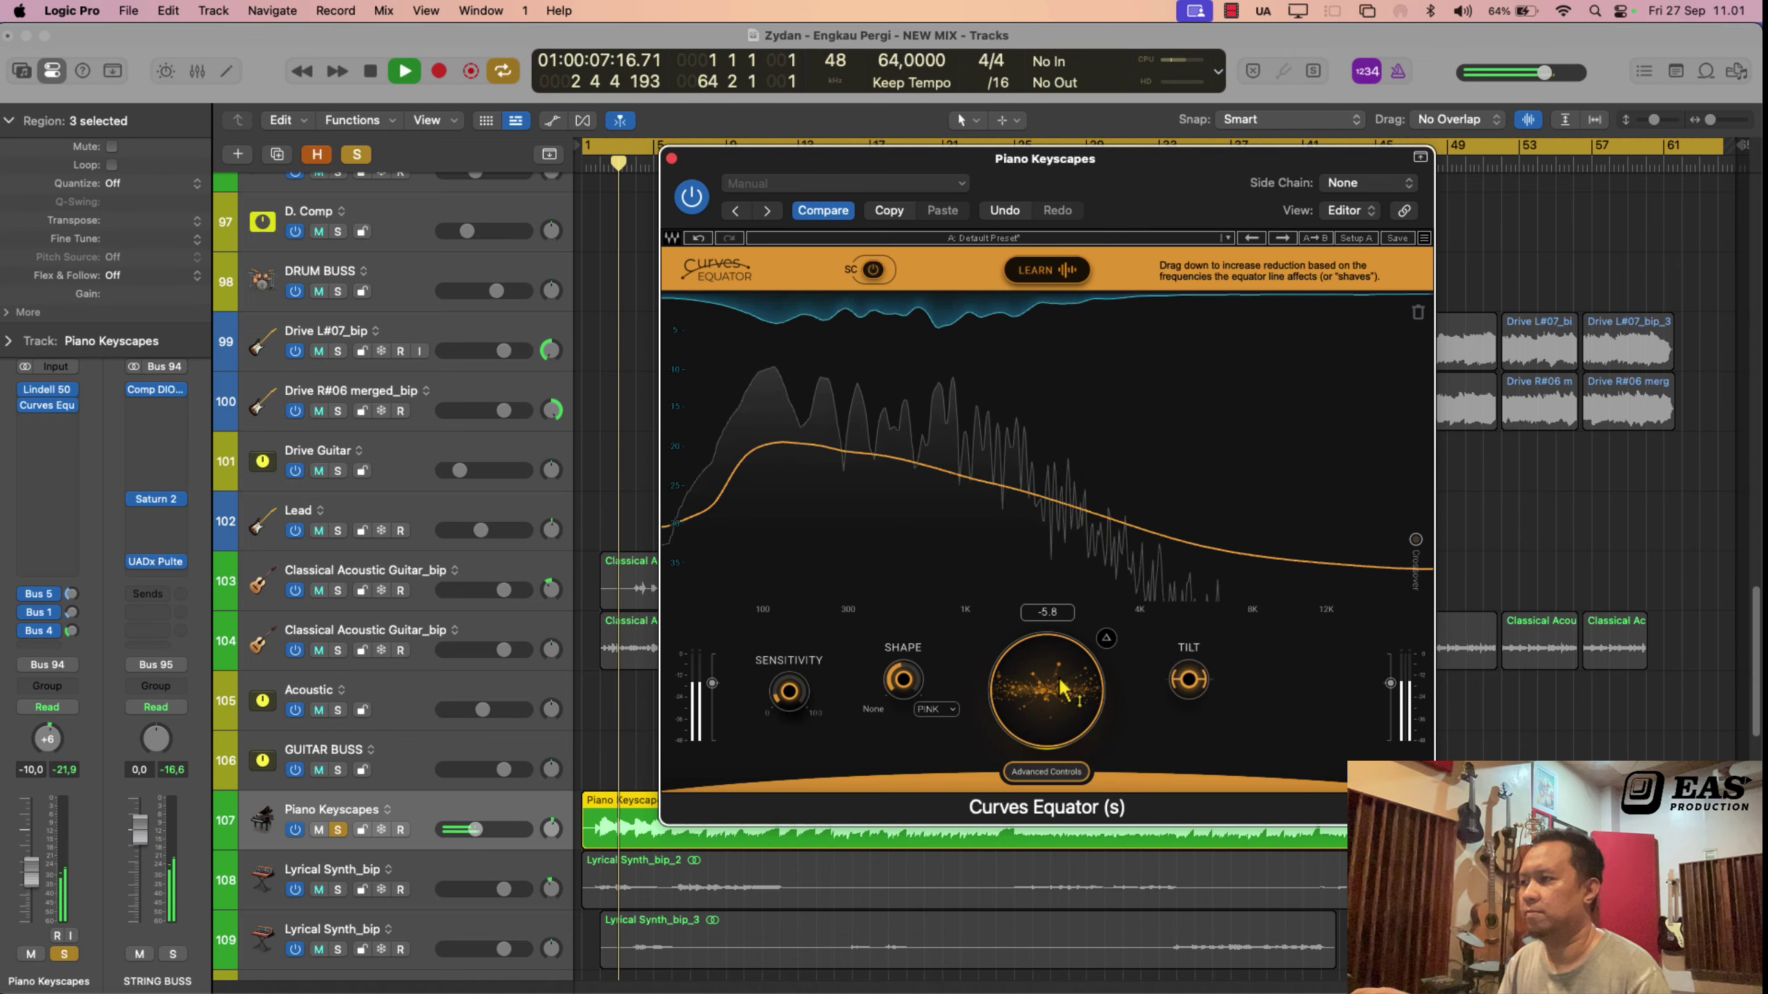
{"action": "left_click_drag", "start_coordinate": [1062, 689], "coordinate": [1106, 667]}
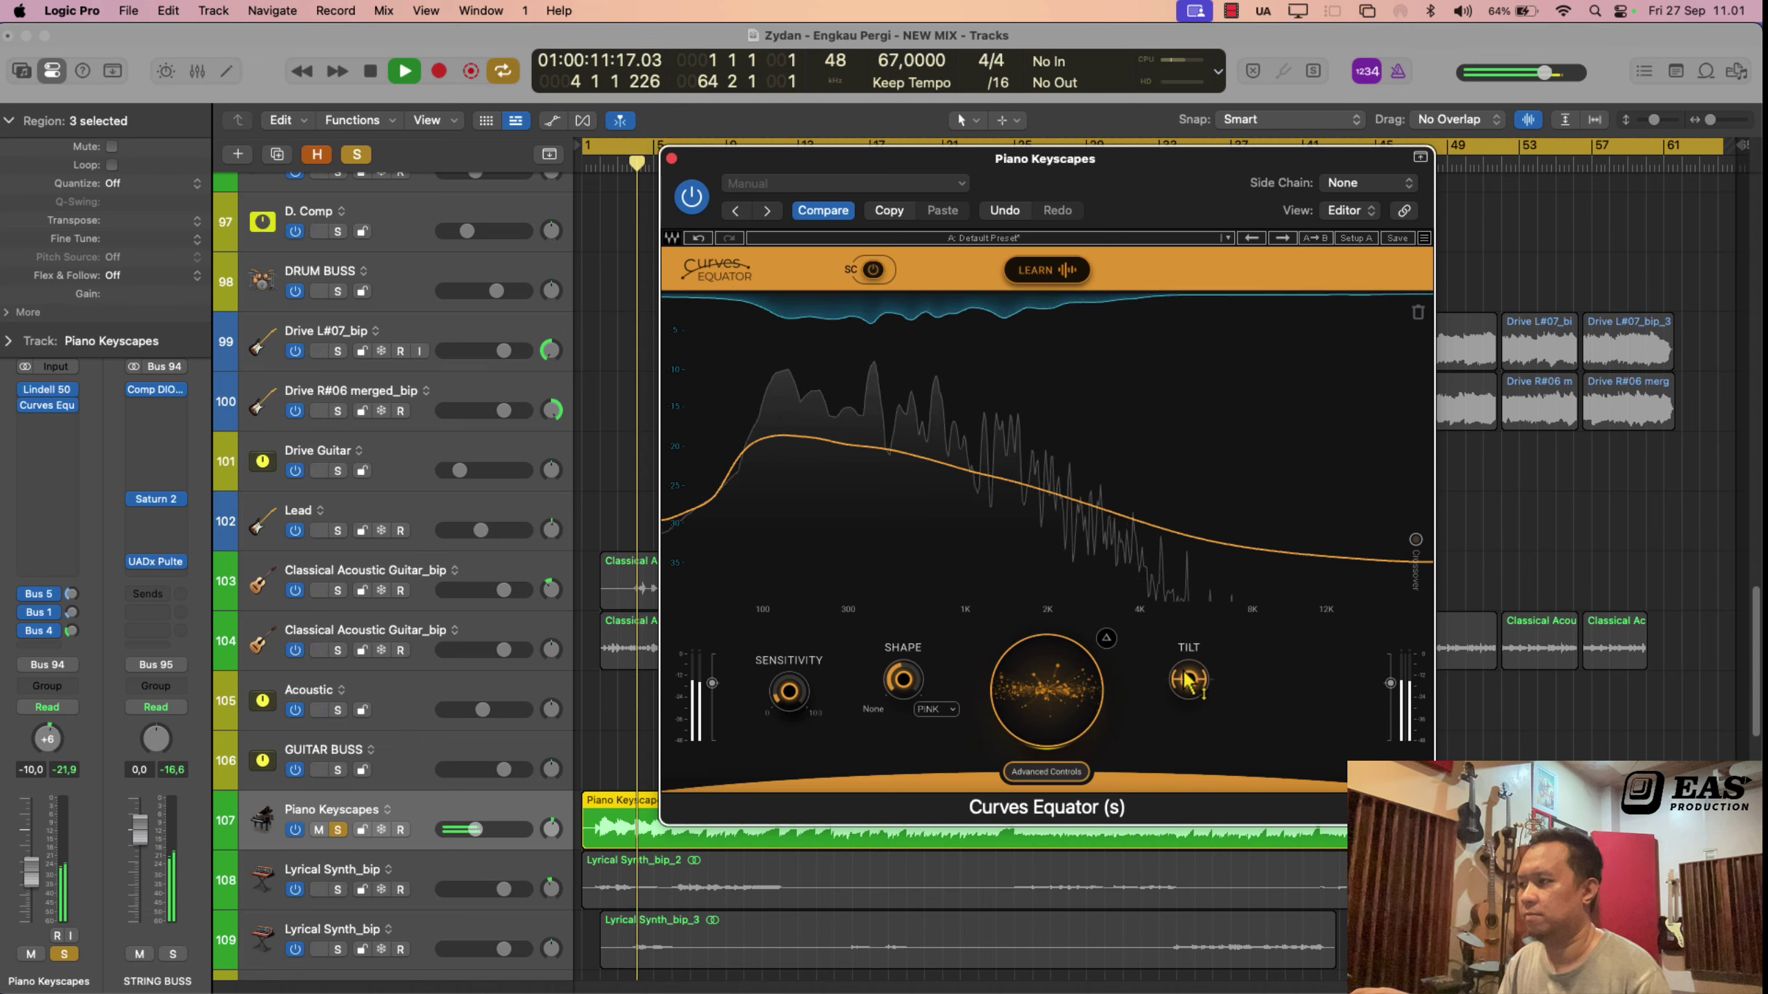
{"action": "mouse_move", "coordinate": [1202, 682]}
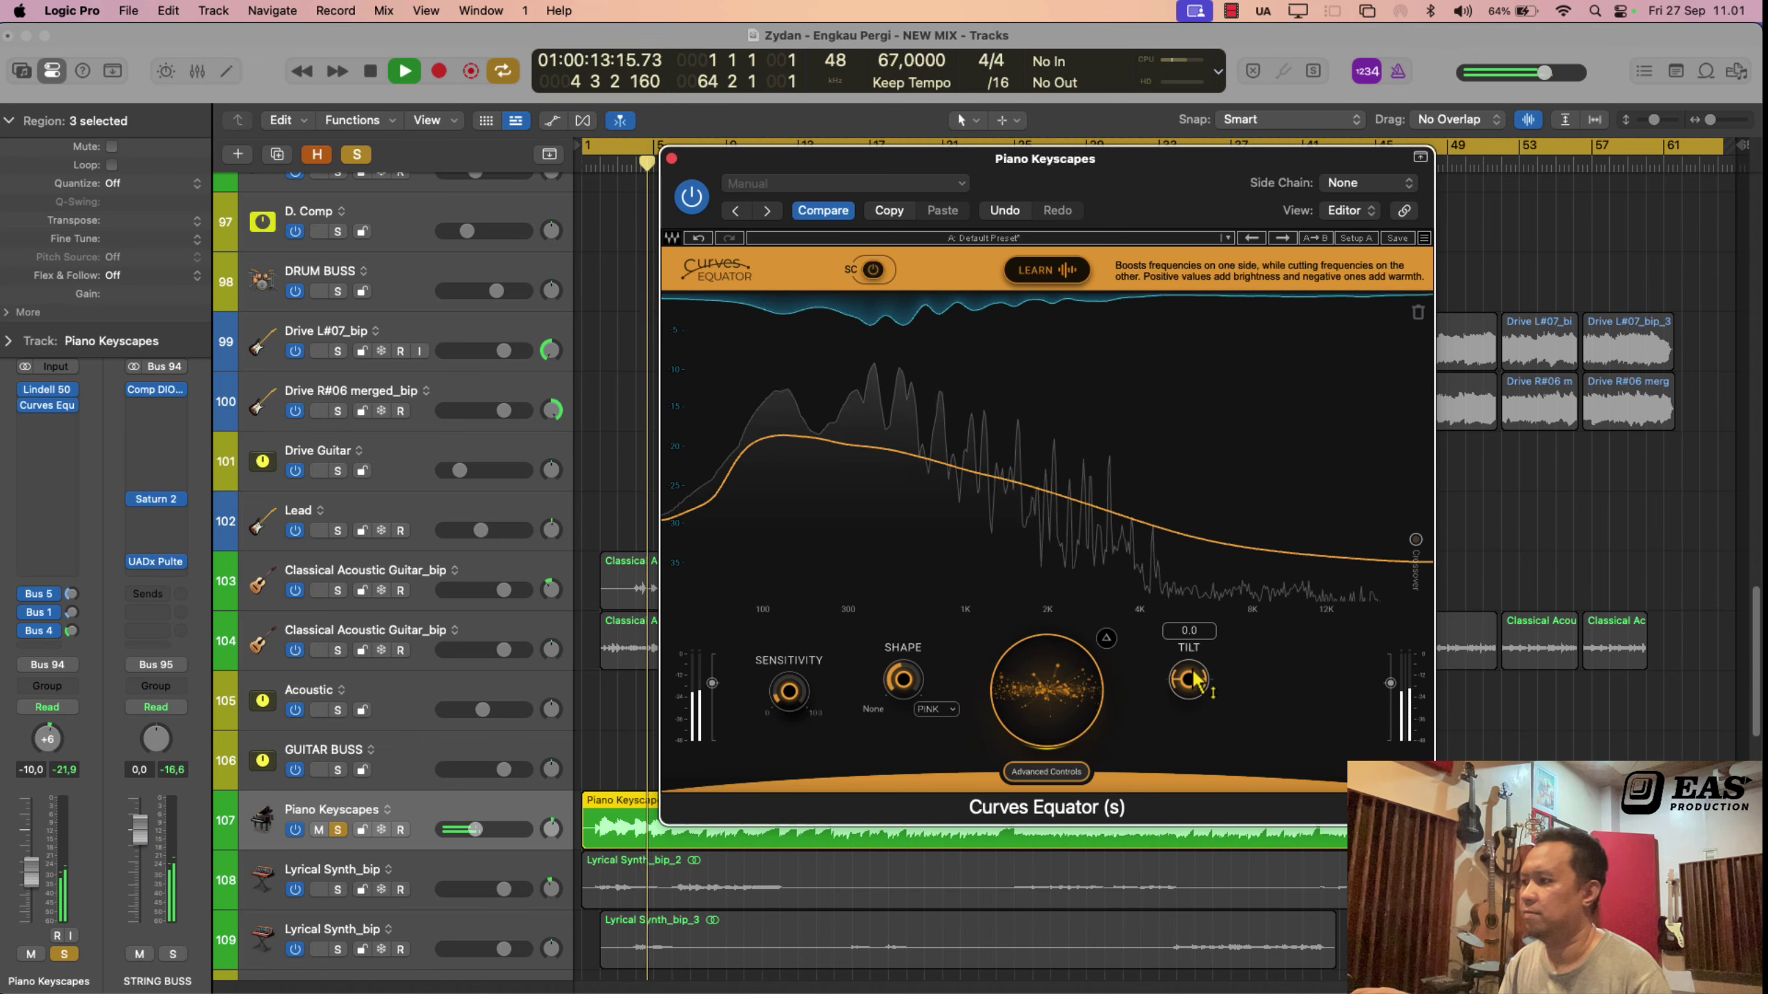
{"action": "key", "text": "space"}
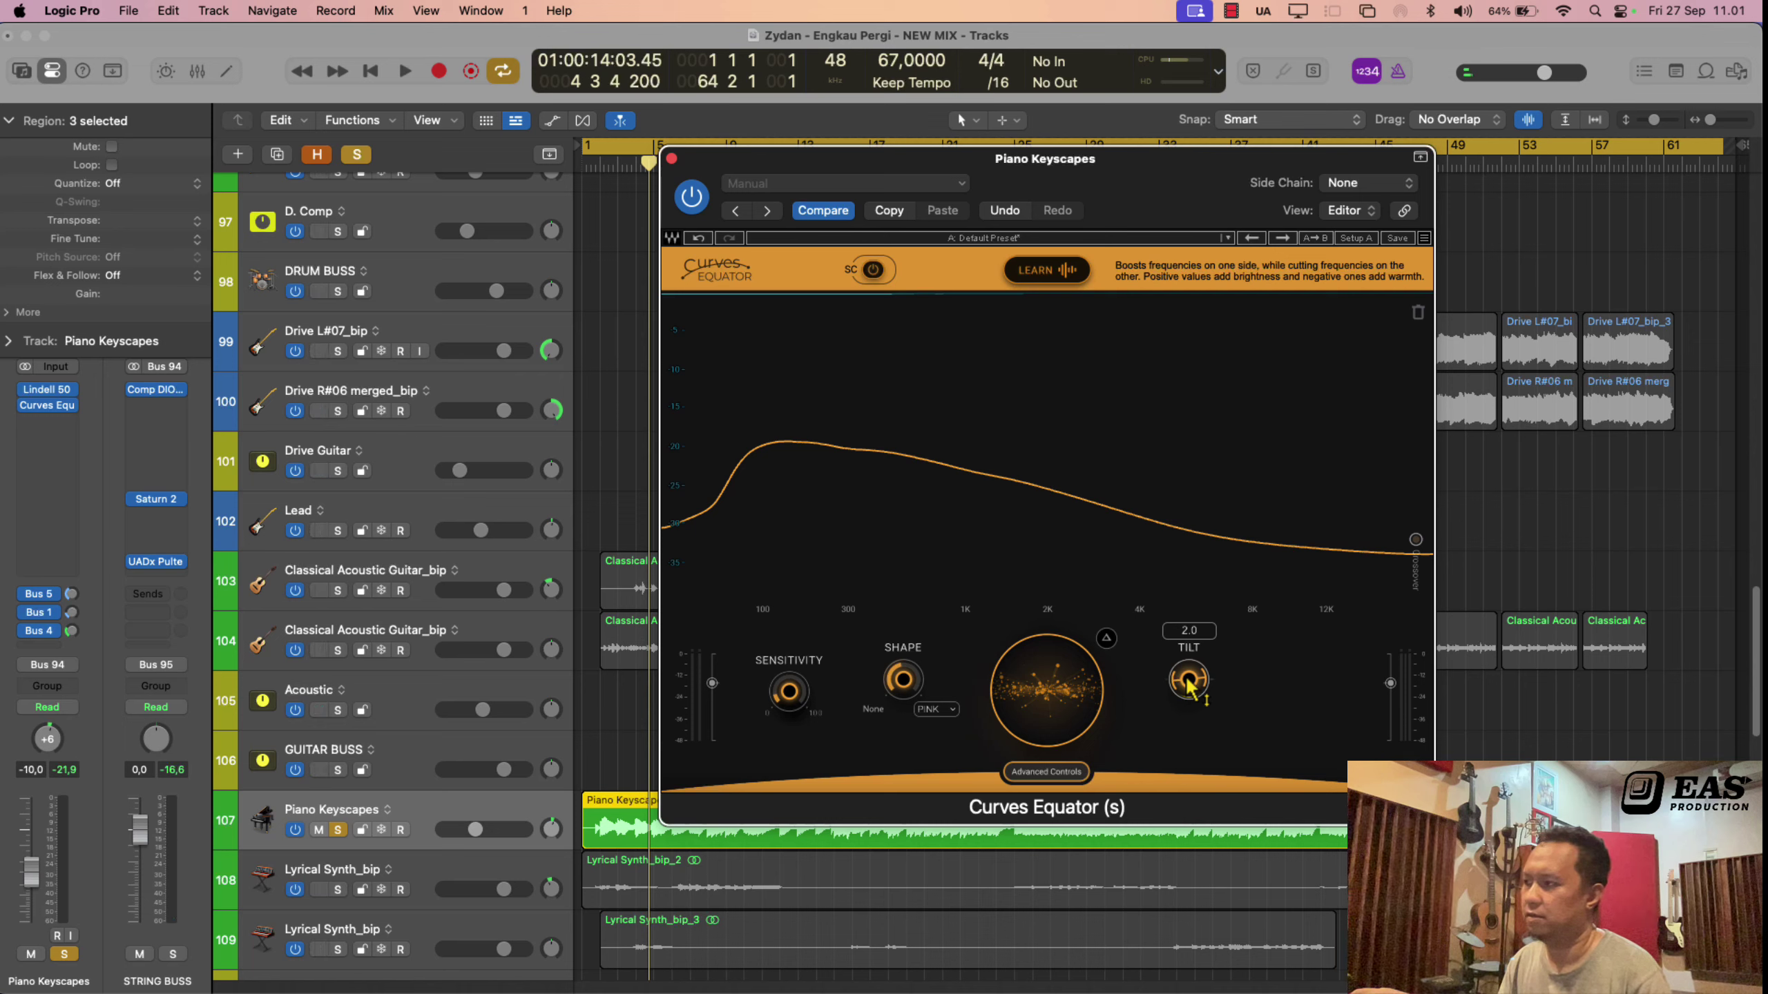
Step: Audition the FLAT and PINK shape curves while the piano plays, and switch Equator's Shape curve to WARM
{"action": "key", "text": "space"}
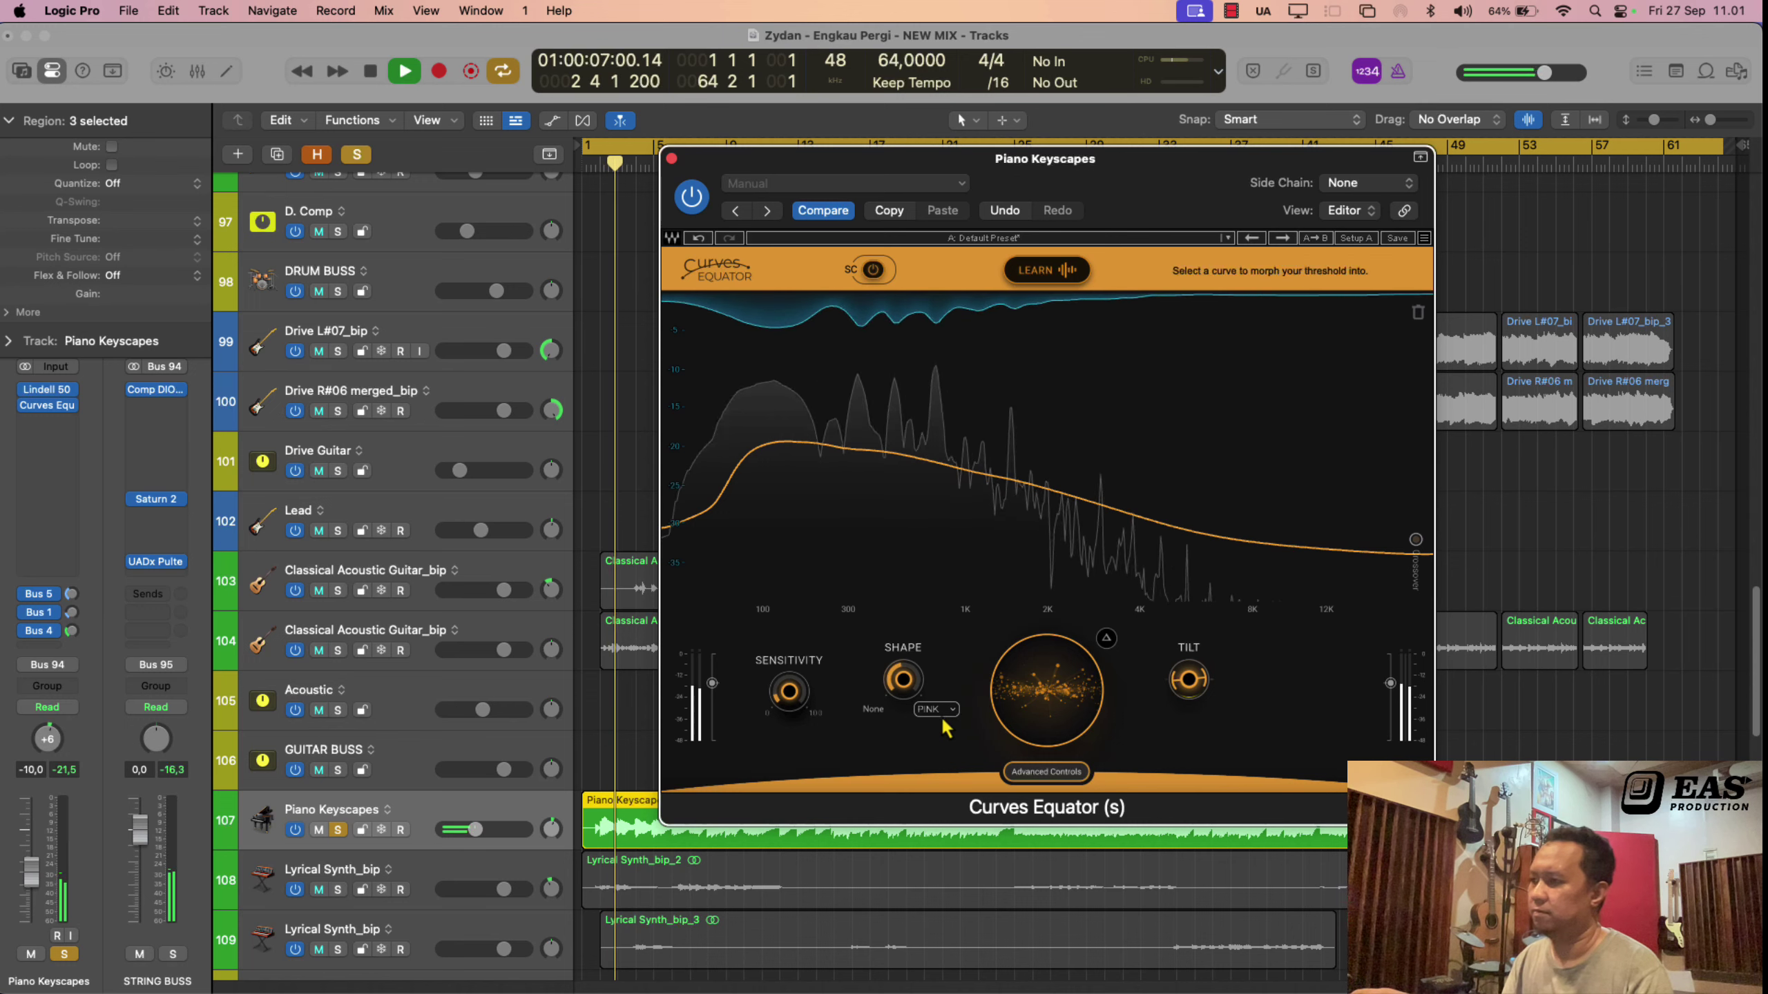
{"action": "scroll", "coordinate": [953, 727], "scroll_direction": "down", "scroll_amount": 1}
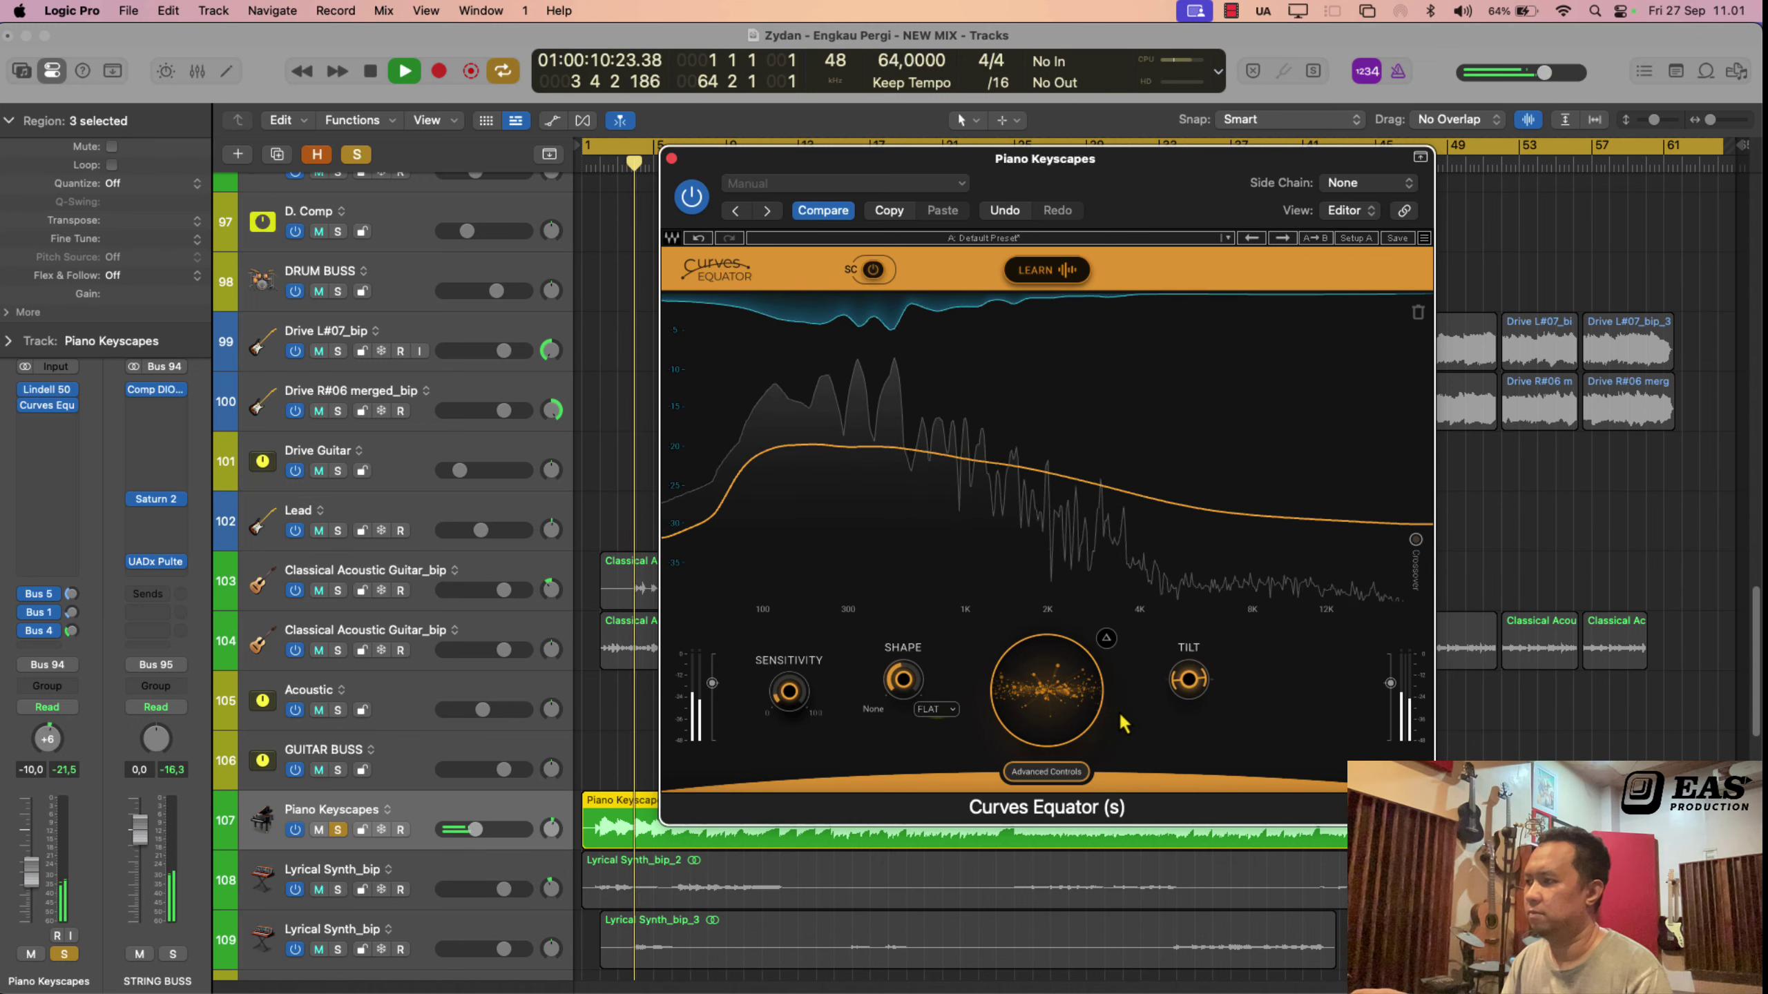
{"action": "scroll", "coordinate": [936, 730], "scroll_direction": "down", "scroll_amount": 1}
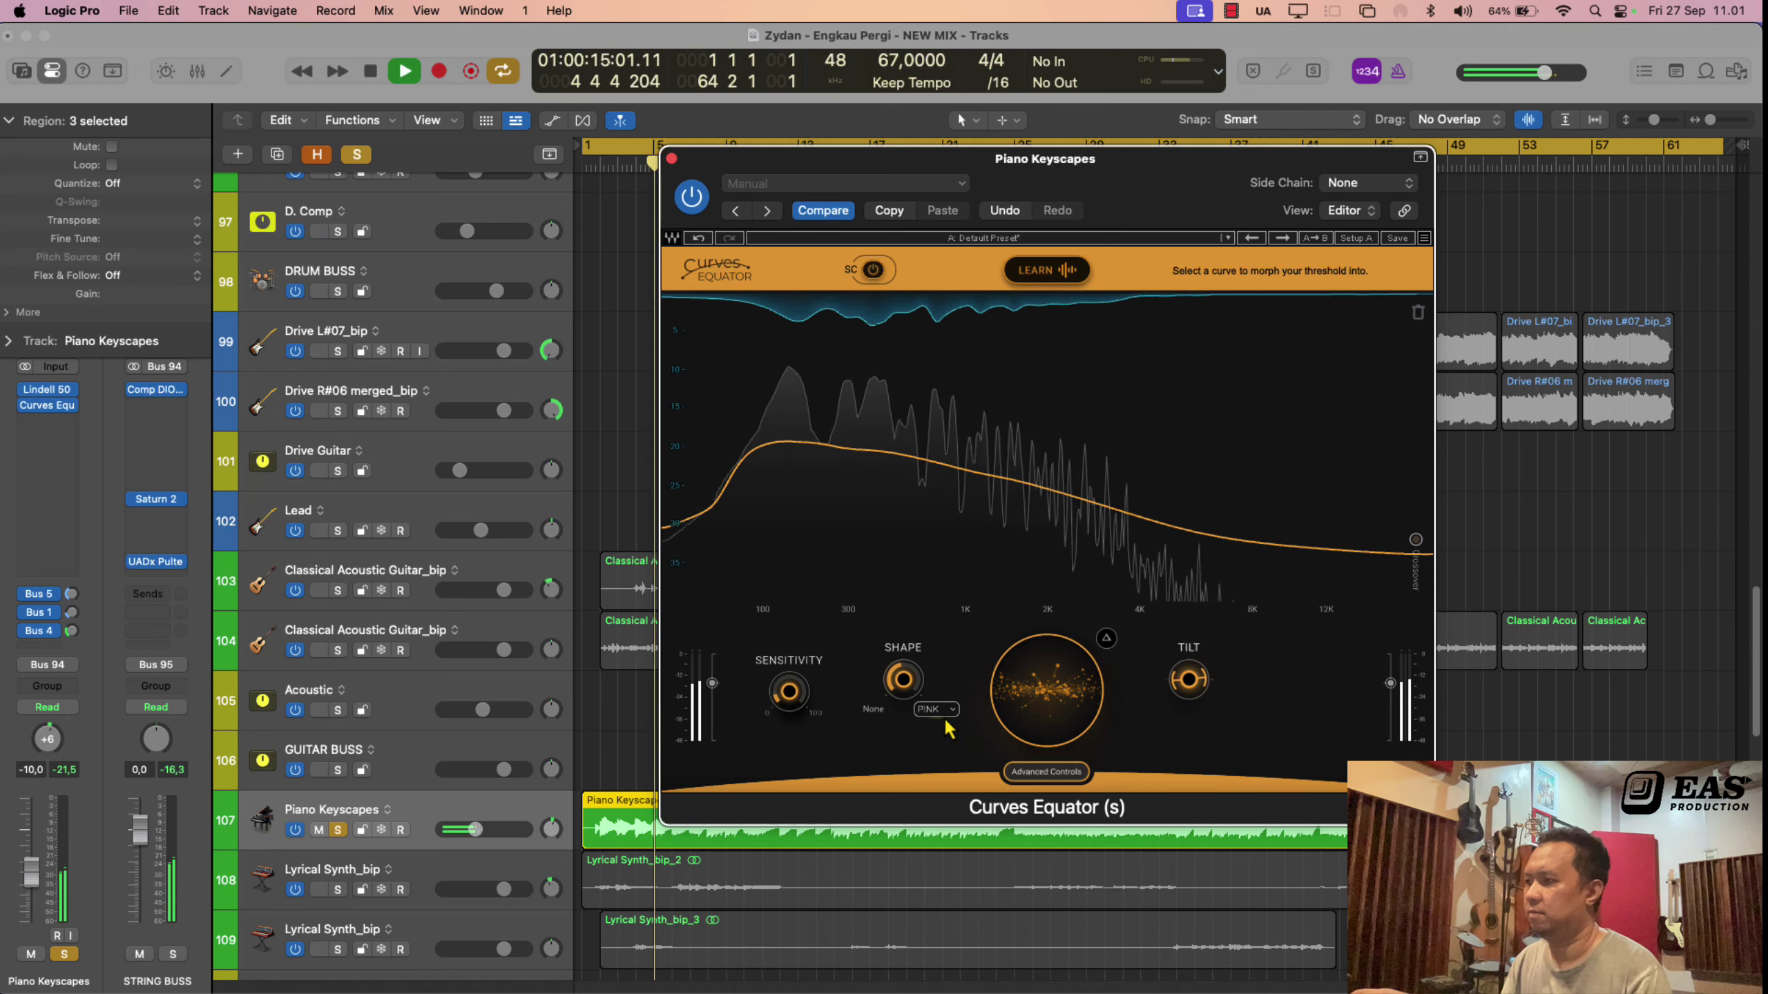
{"action": "left_click", "coordinate": [948, 721]}
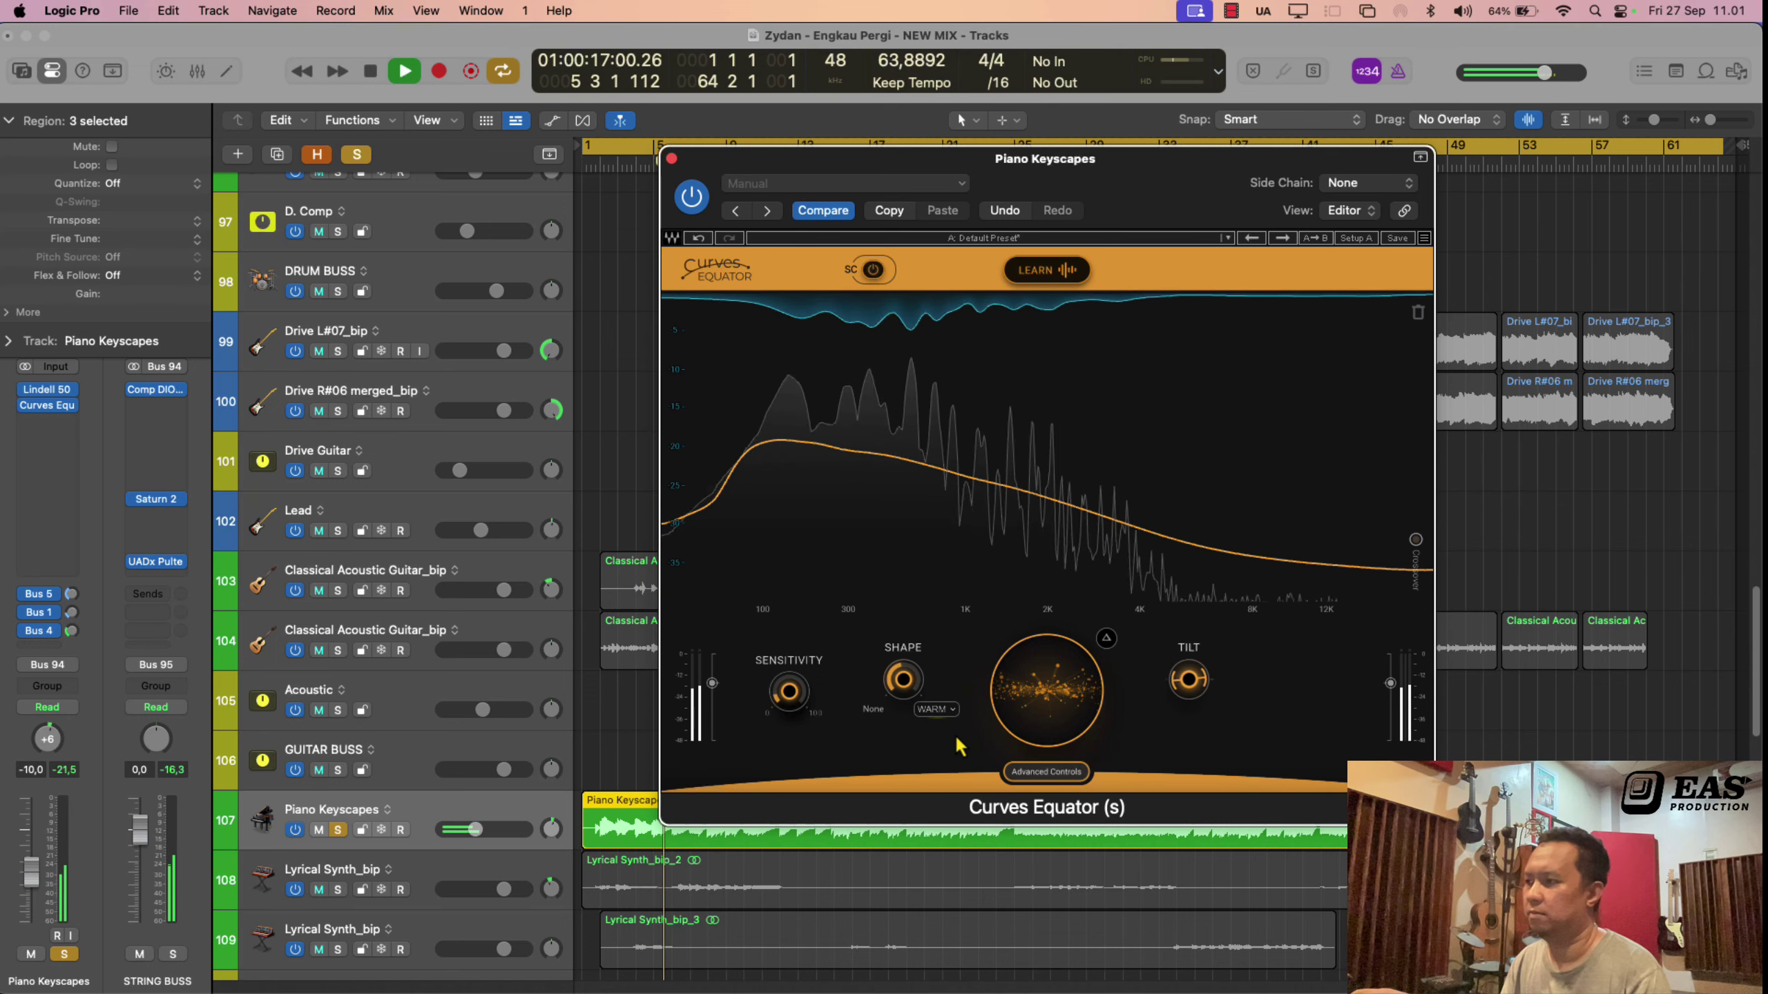
Step: Raise Equator's Sensitivity while the piano plays, toggle the plug-in's sidechain on and off, and stop playback
{"action": "key", "text": "space"}
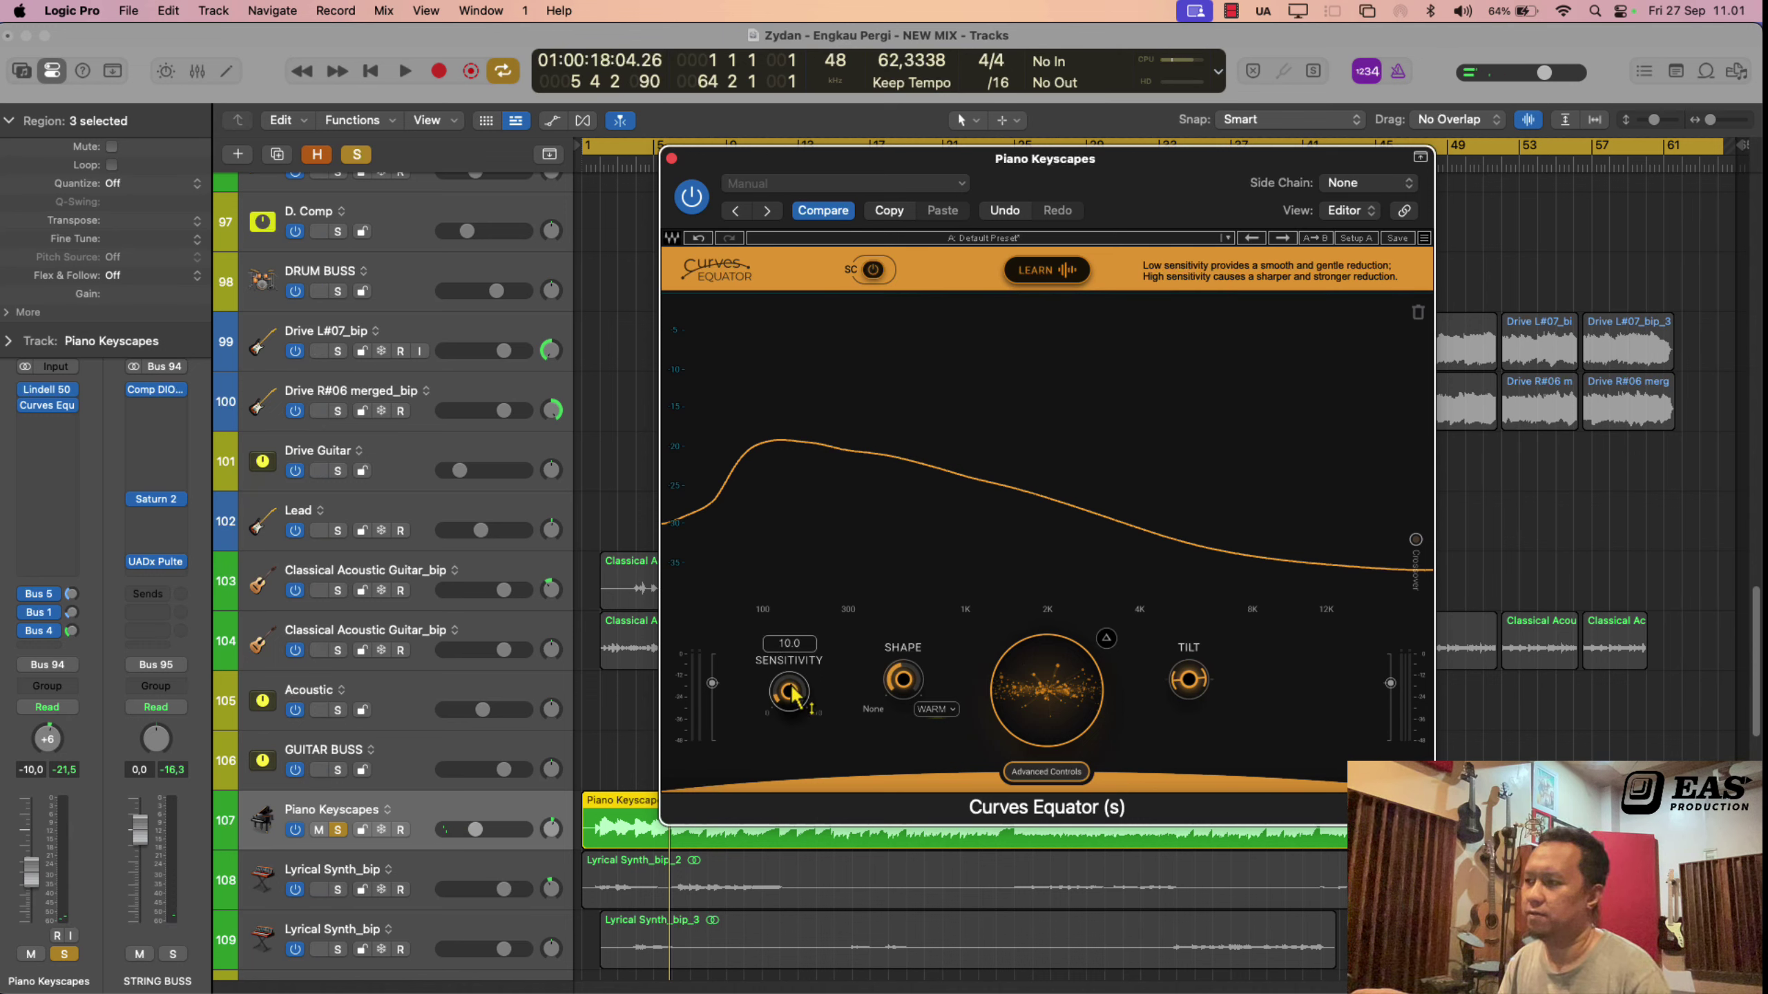
{"action": "key", "text": "space"}
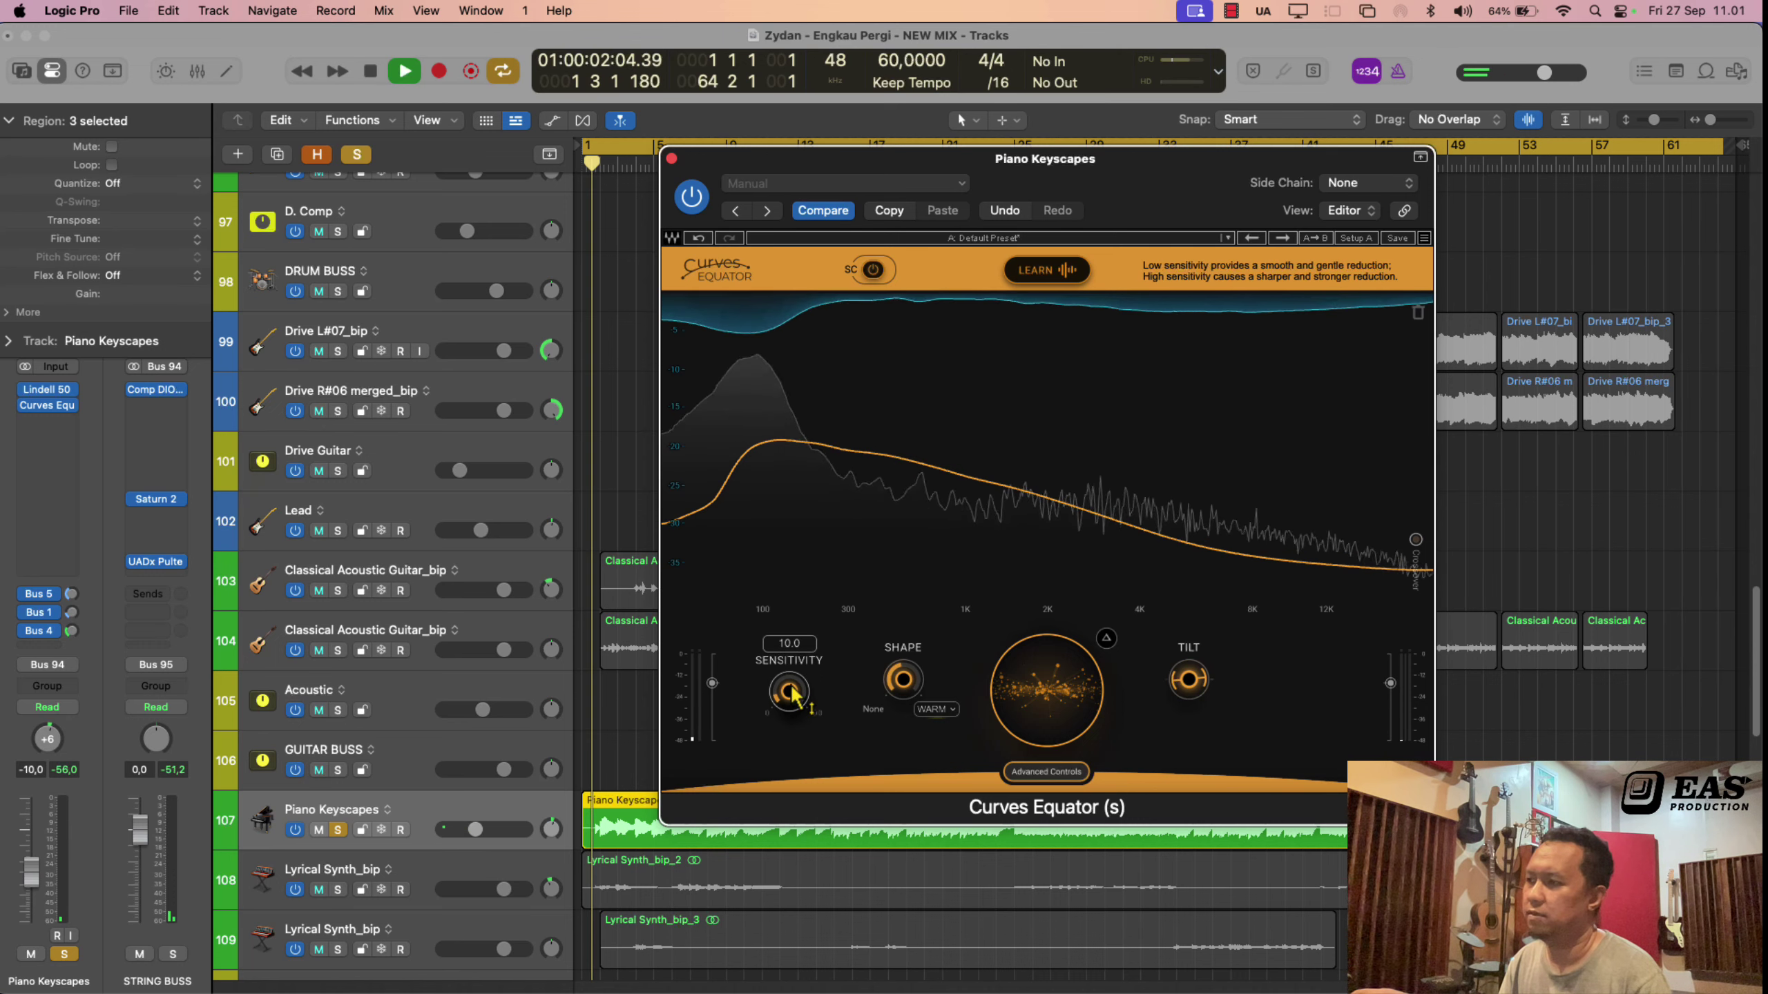
{"action": "left_click_drag", "start_coordinate": [792, 691], "coordinate": [825, 633]}
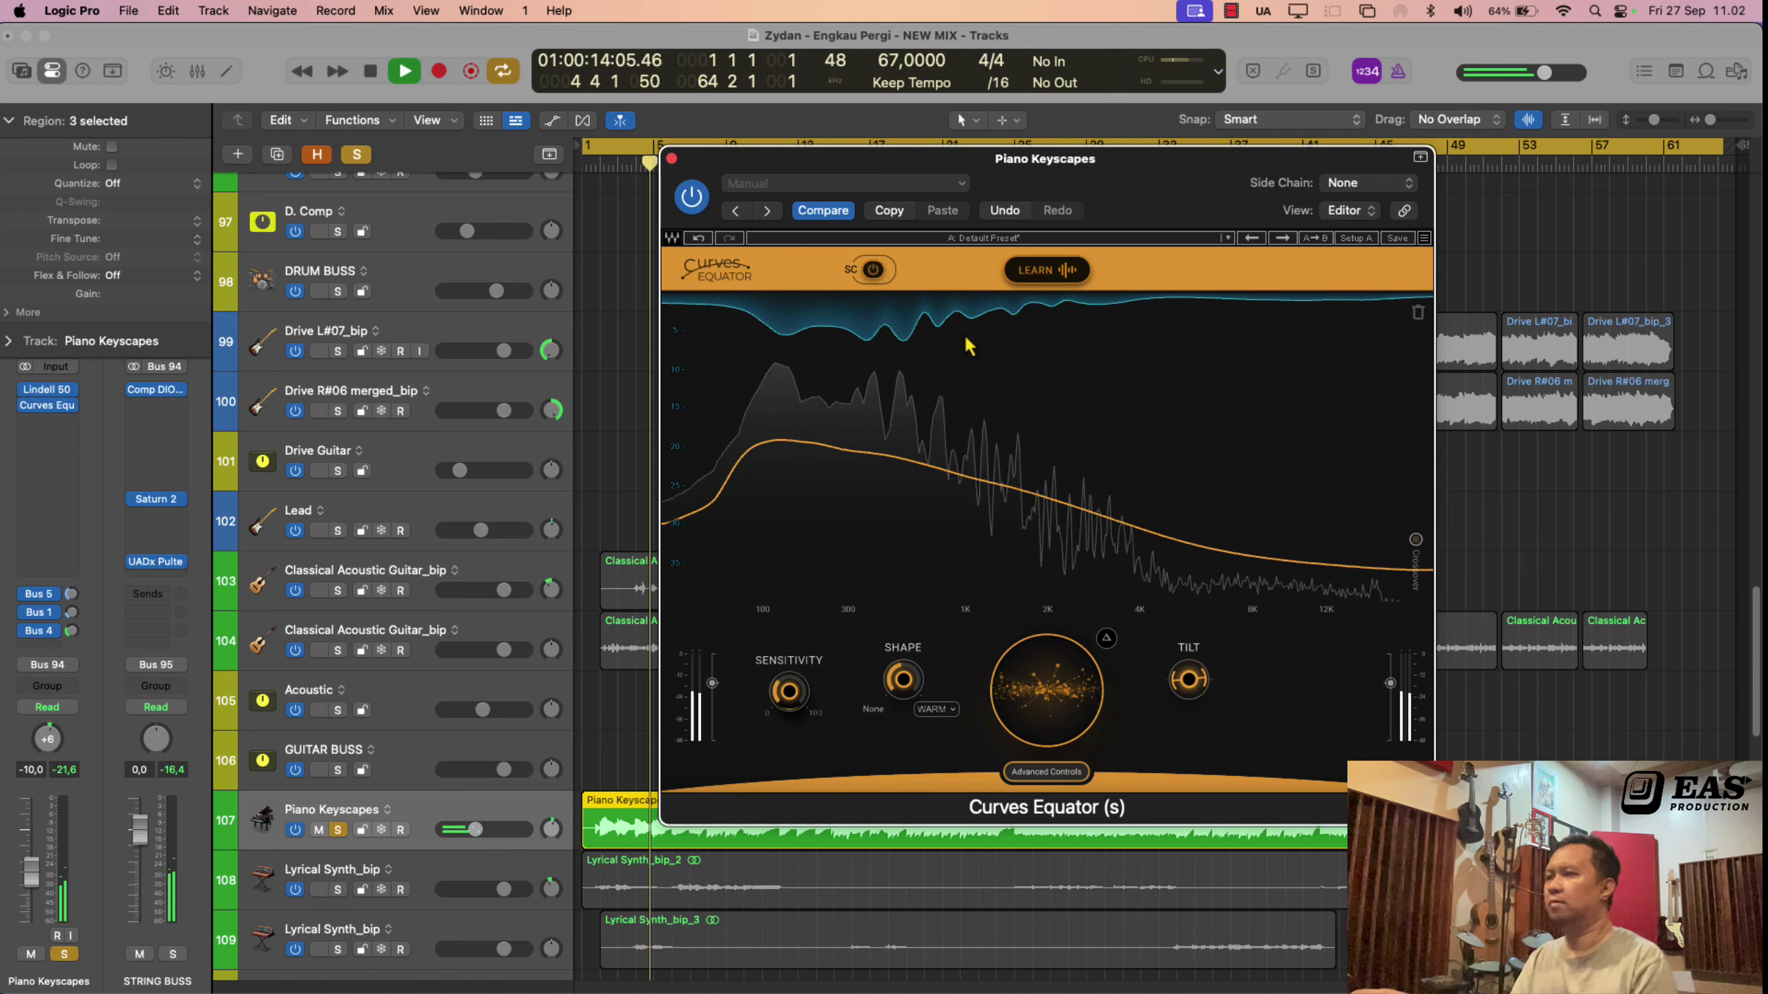
{"action": "left_click", "coordinate": [870, 273]}
{"action": "left_click", "coordinate": [872, 271]}
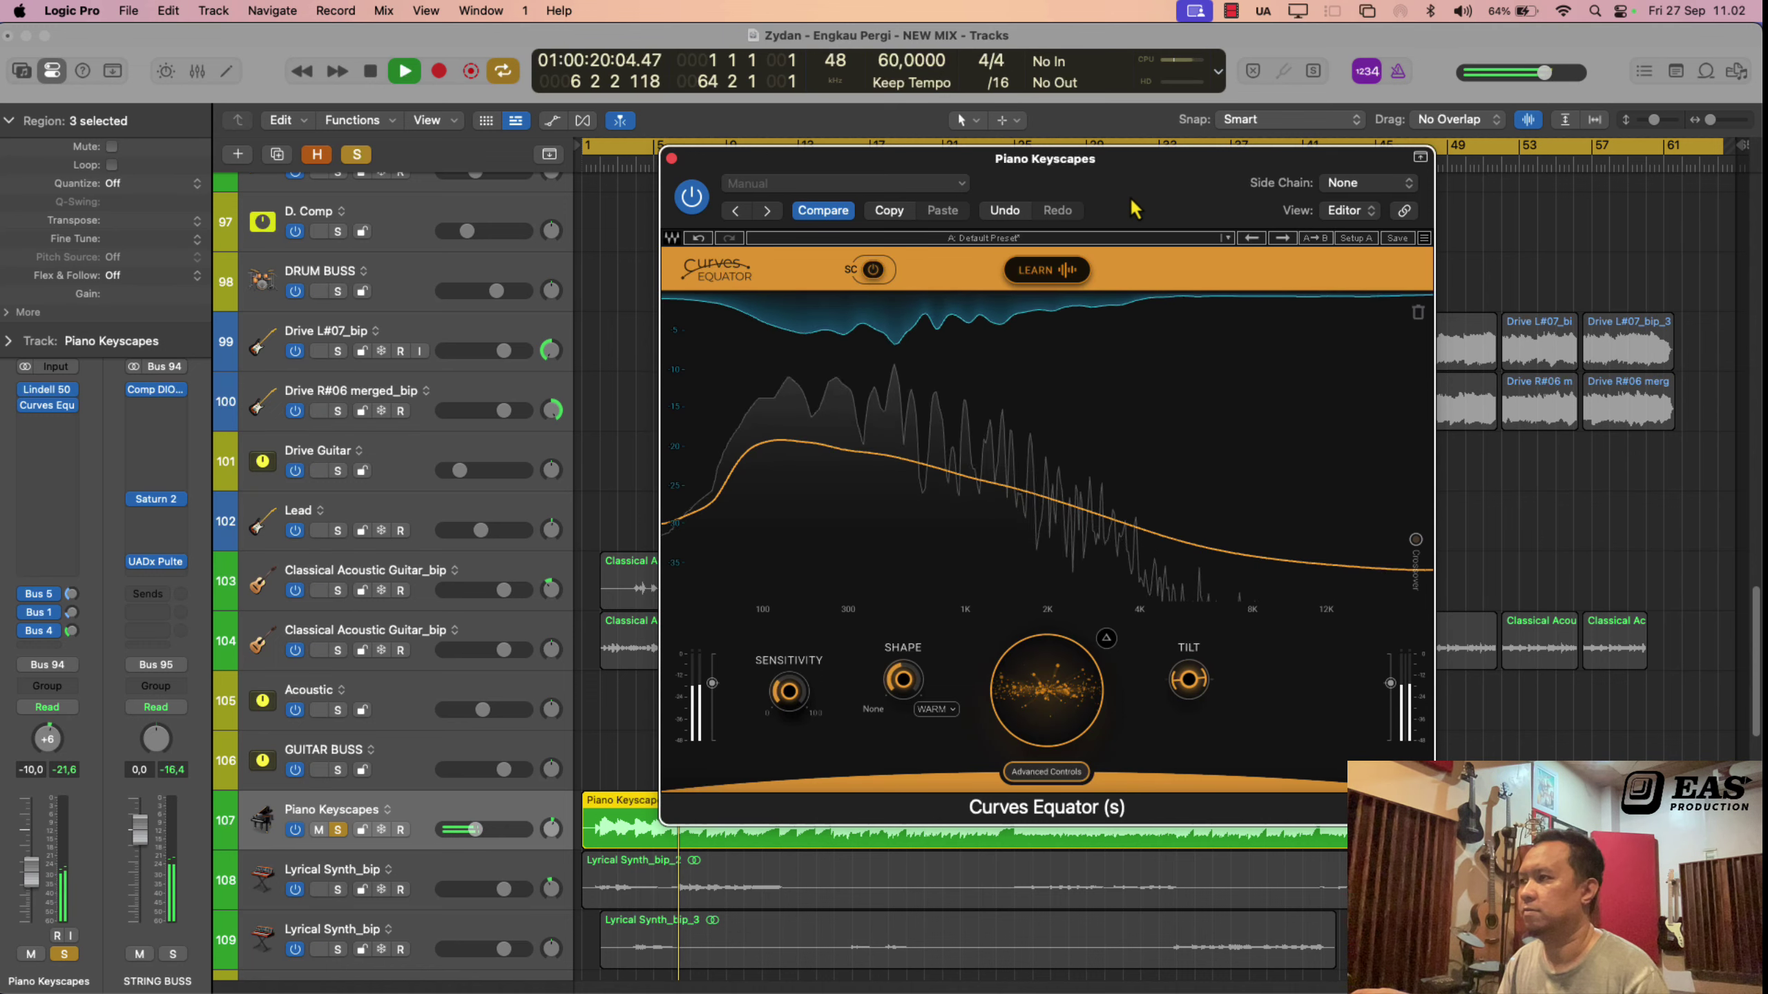
{"action": "key", "text": "space"}
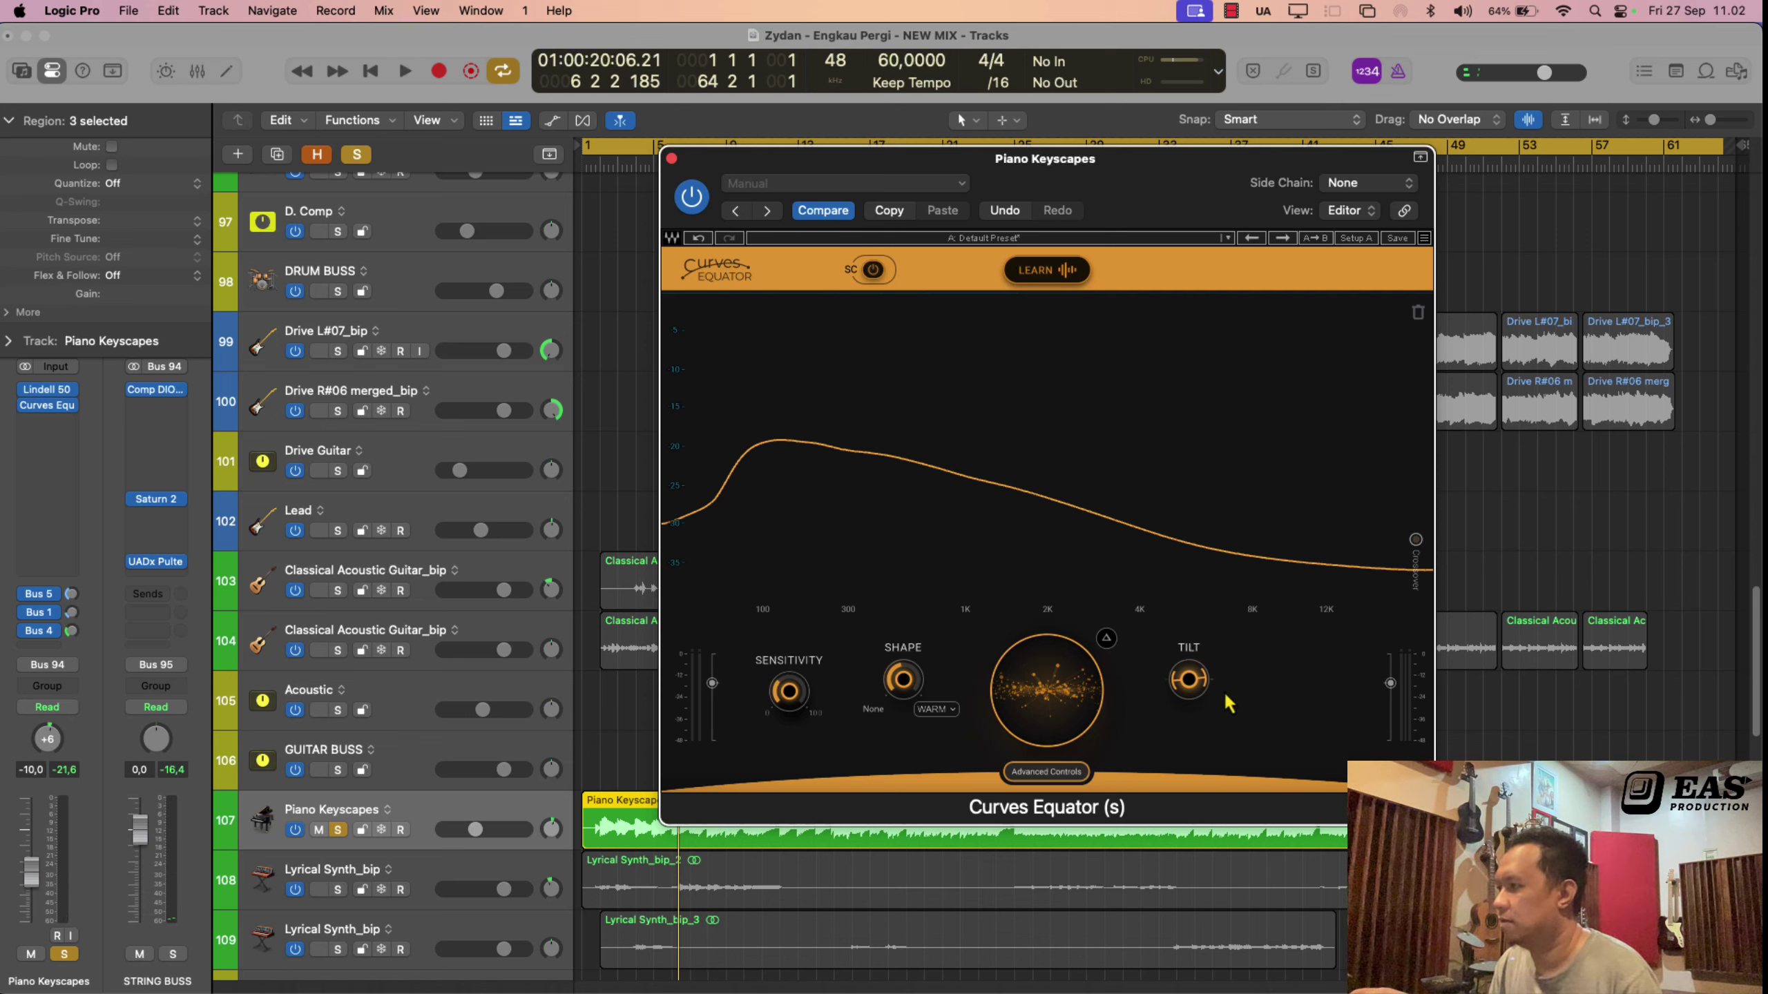
Step: Show Equator's advanced controls, adjust Attack and Curve Smooth while the piano plays, and stop playback
{"action": "left_click", "coordinate": [1036, 785]}
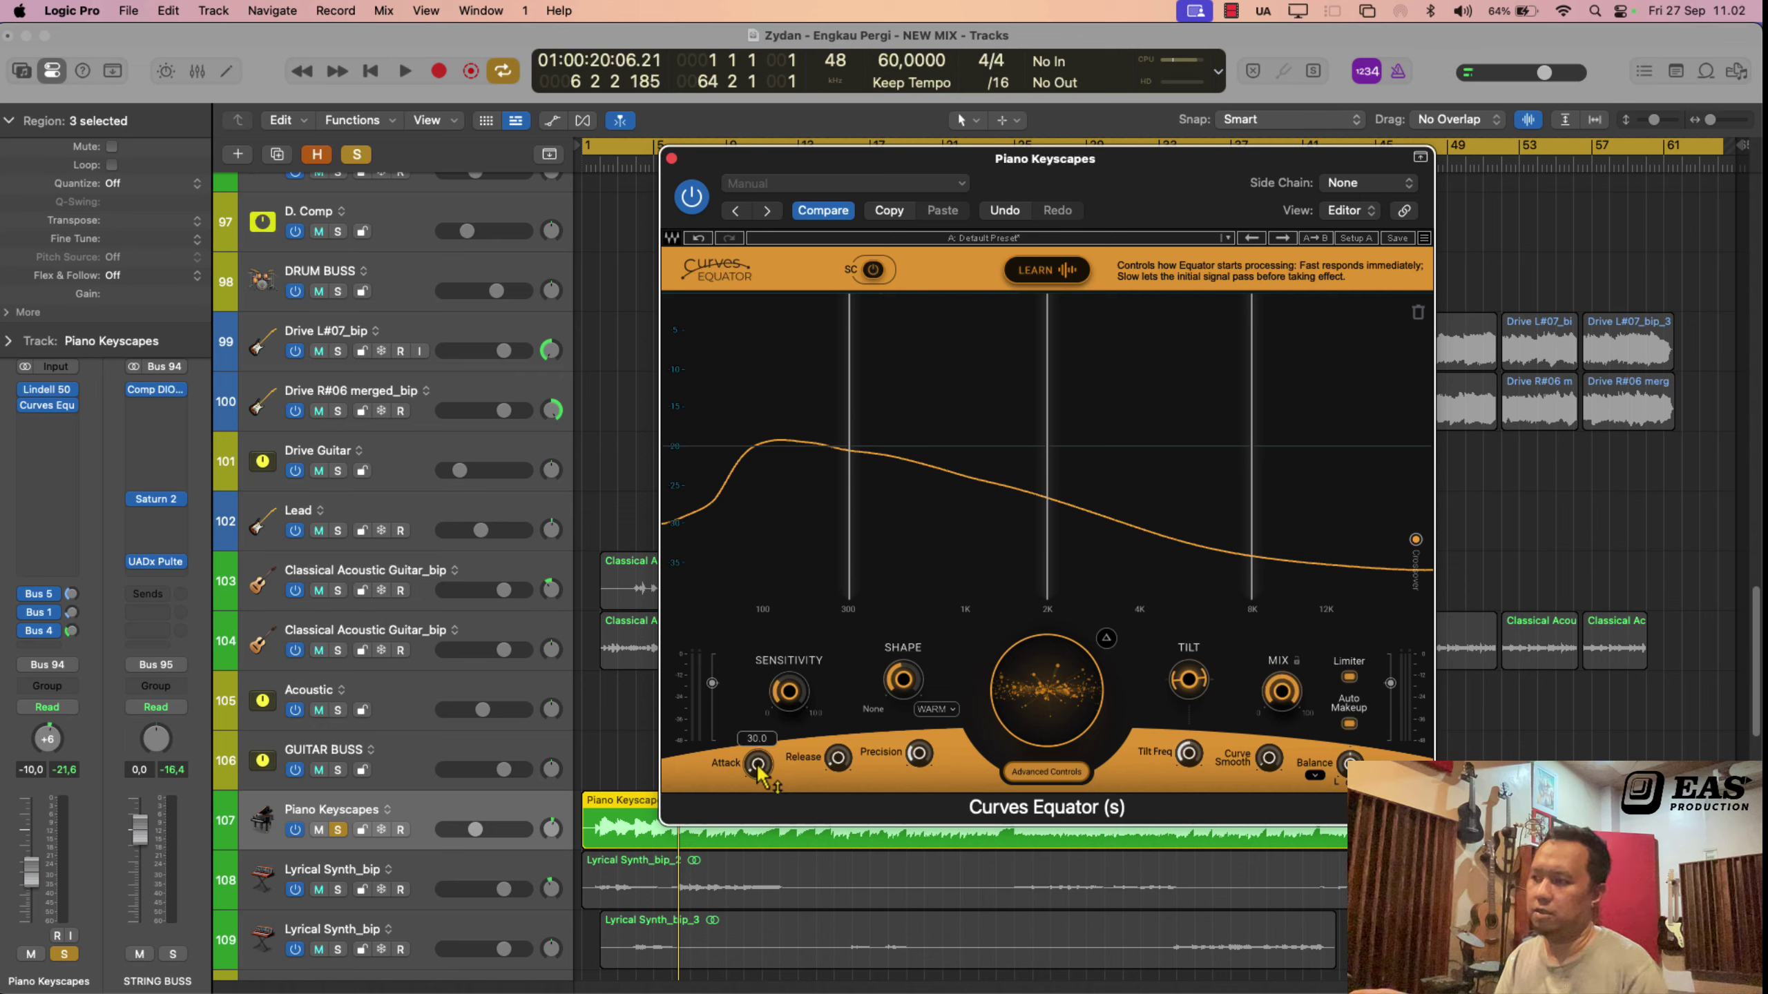
{"action": "key", "text": "space"}
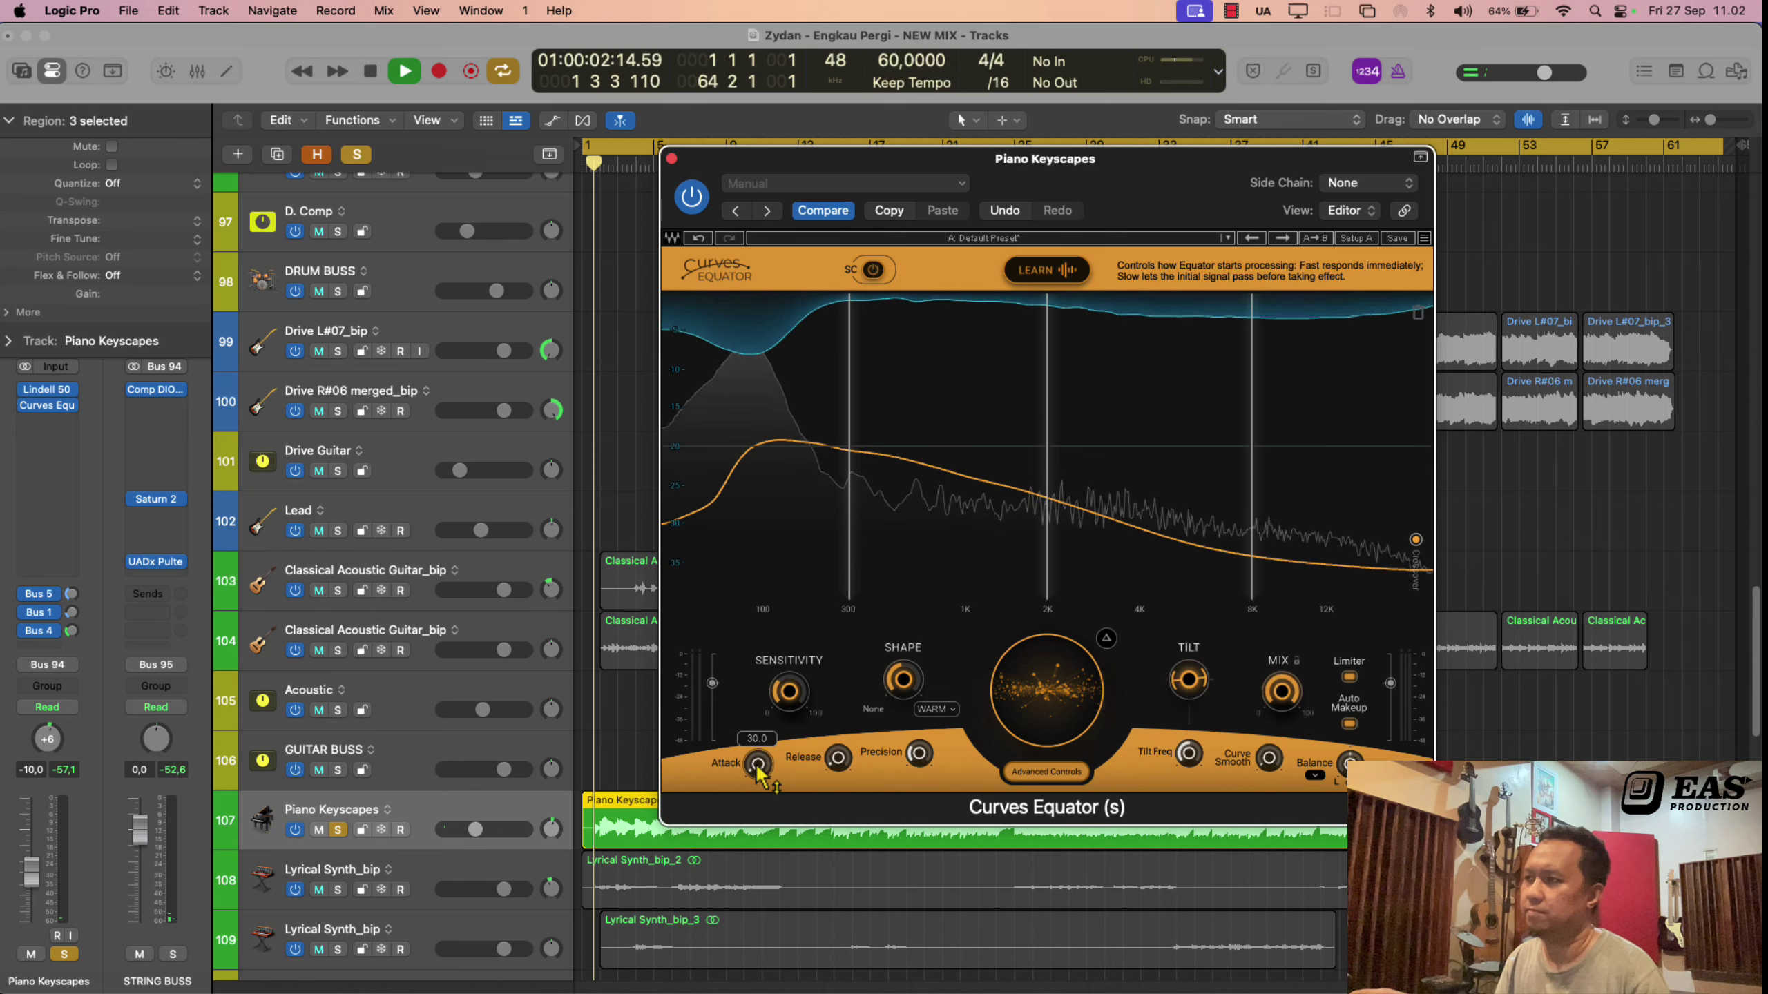
{"action": "left_click_drag", "start_coordinate": [759, 766], "coordinate": [916, 545]}
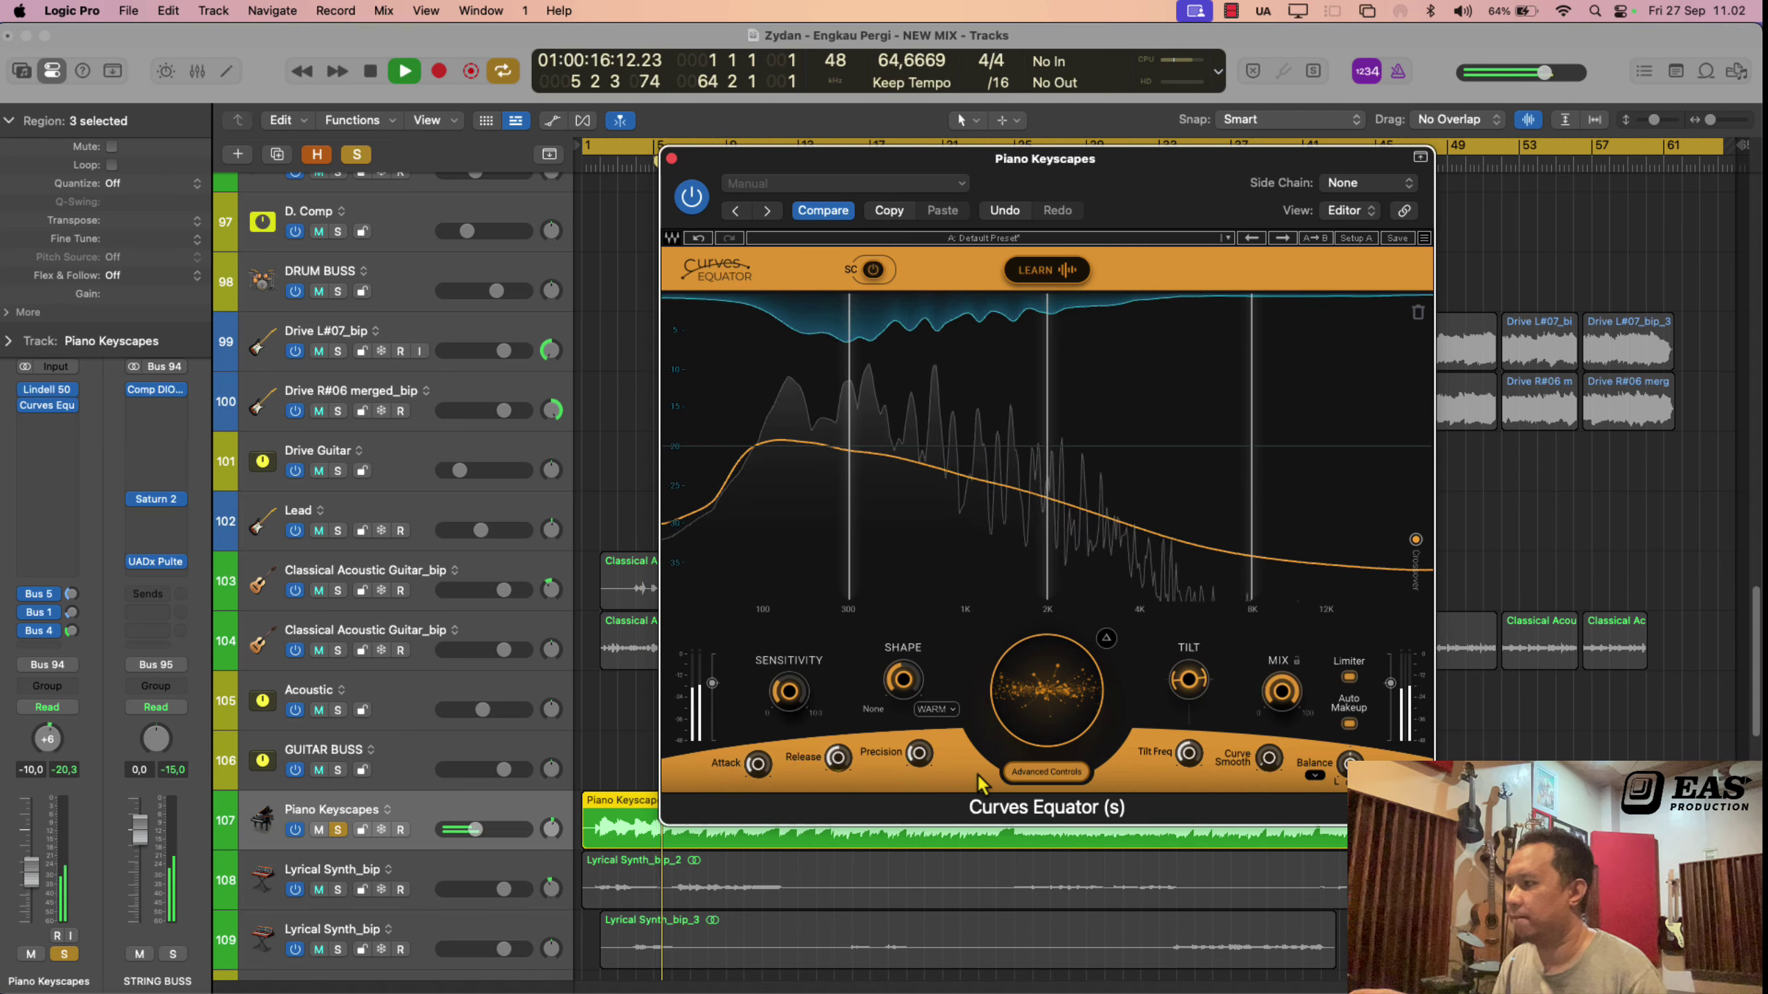
{"action": "mouse_move", "coordinate": [1283, 762]}
{"action": "left_mouse_down"}
{"action": "mouse_move", "coordinate": [1322, 533]}
{"action": "mouse_move", "coordinate": [1273, 779]}
{"action": "left_mouse_up"}
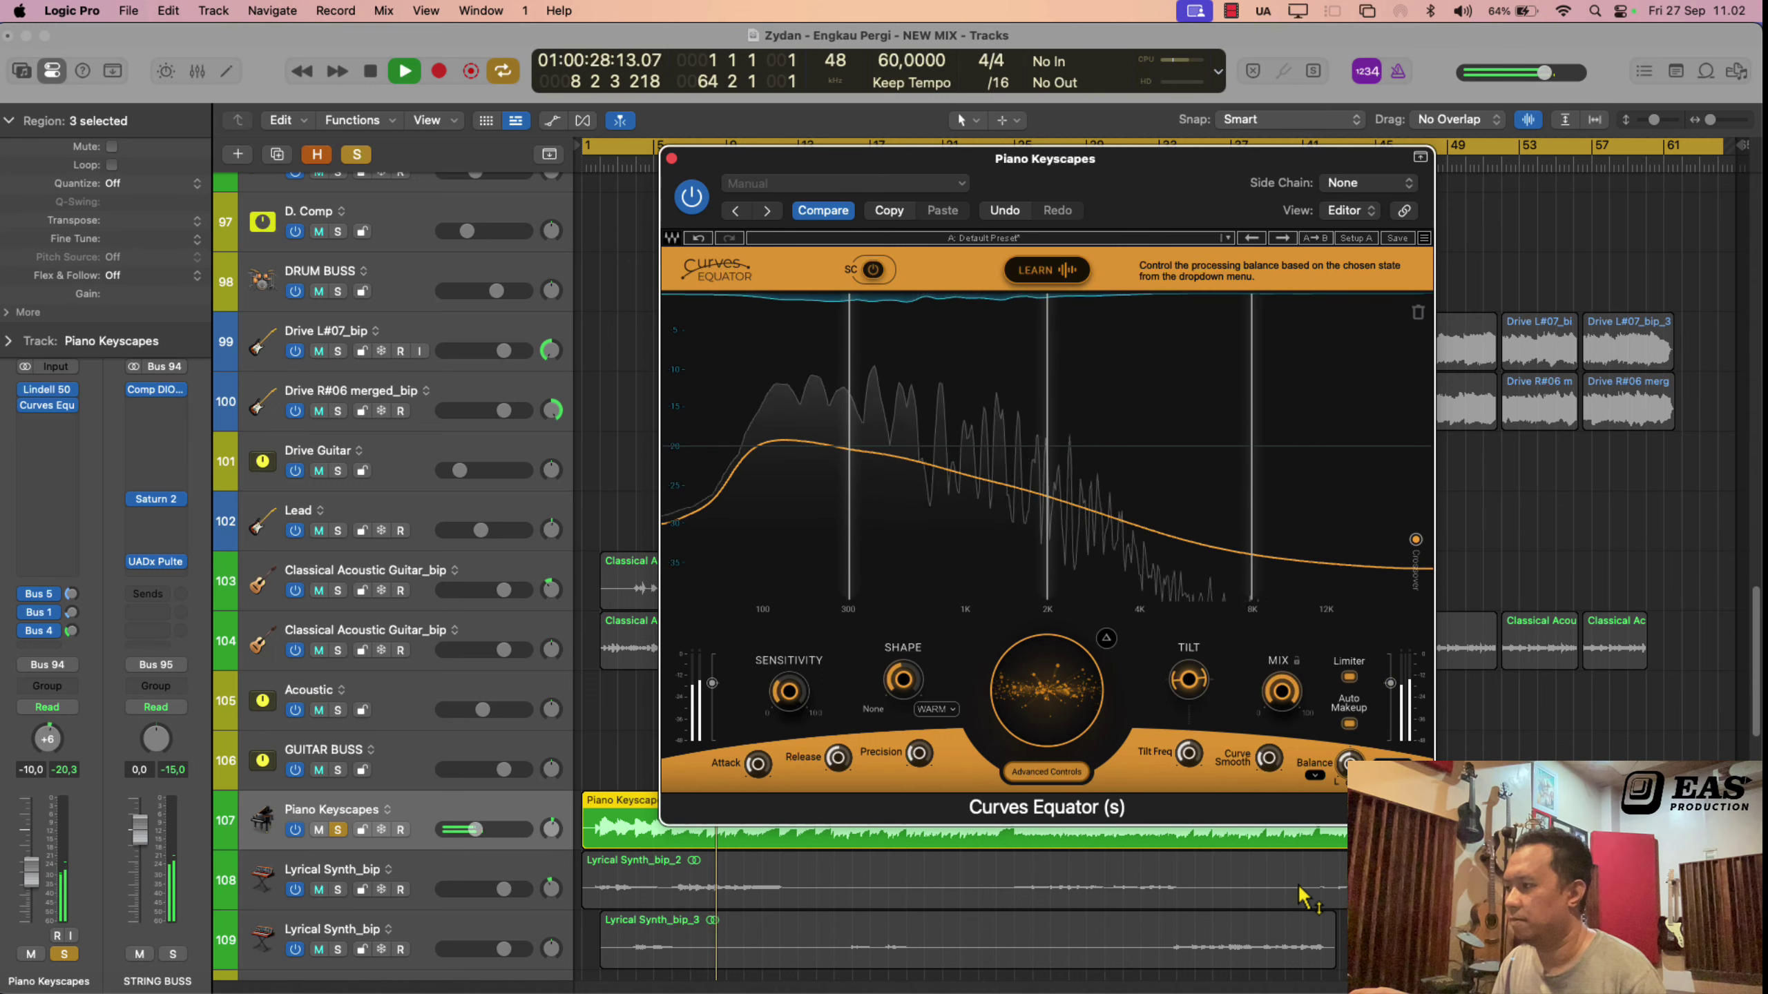
{"action": "key", "text": "space"}
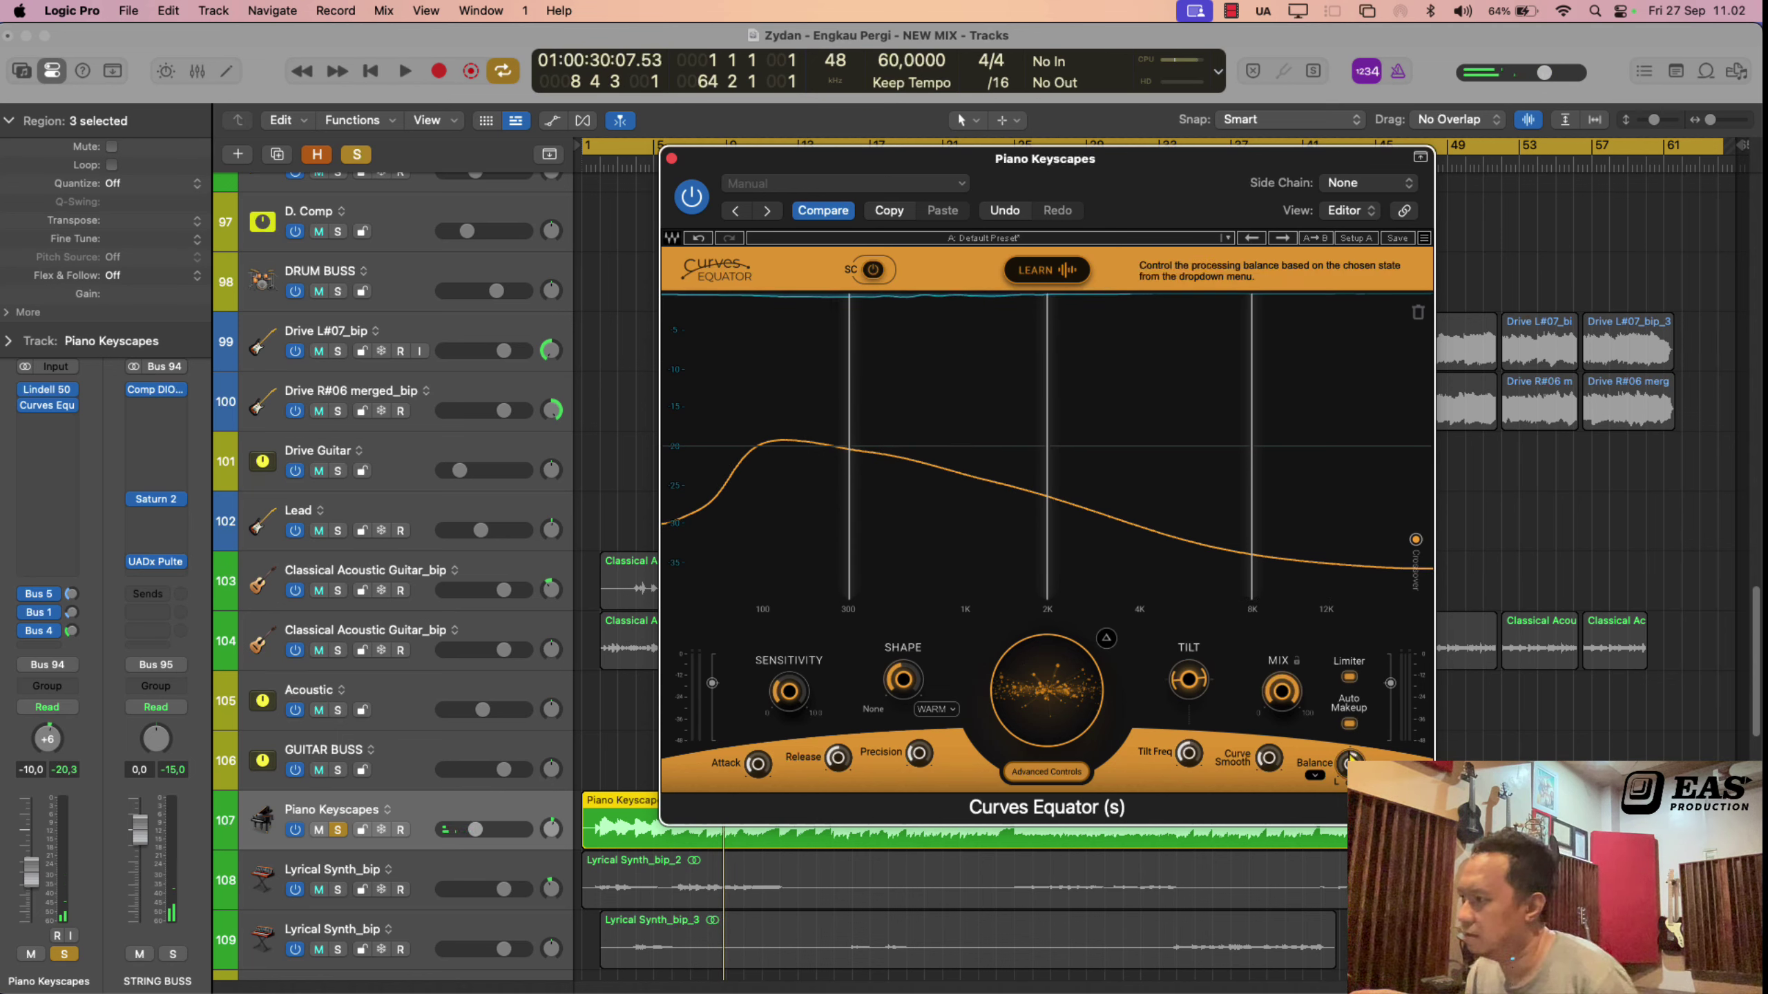
Step: Audition Equator's M/S stereo processing mode on the piano, and switch the mode back to Linked
{"action": "left_click", "coordinate": [1315, 774]}
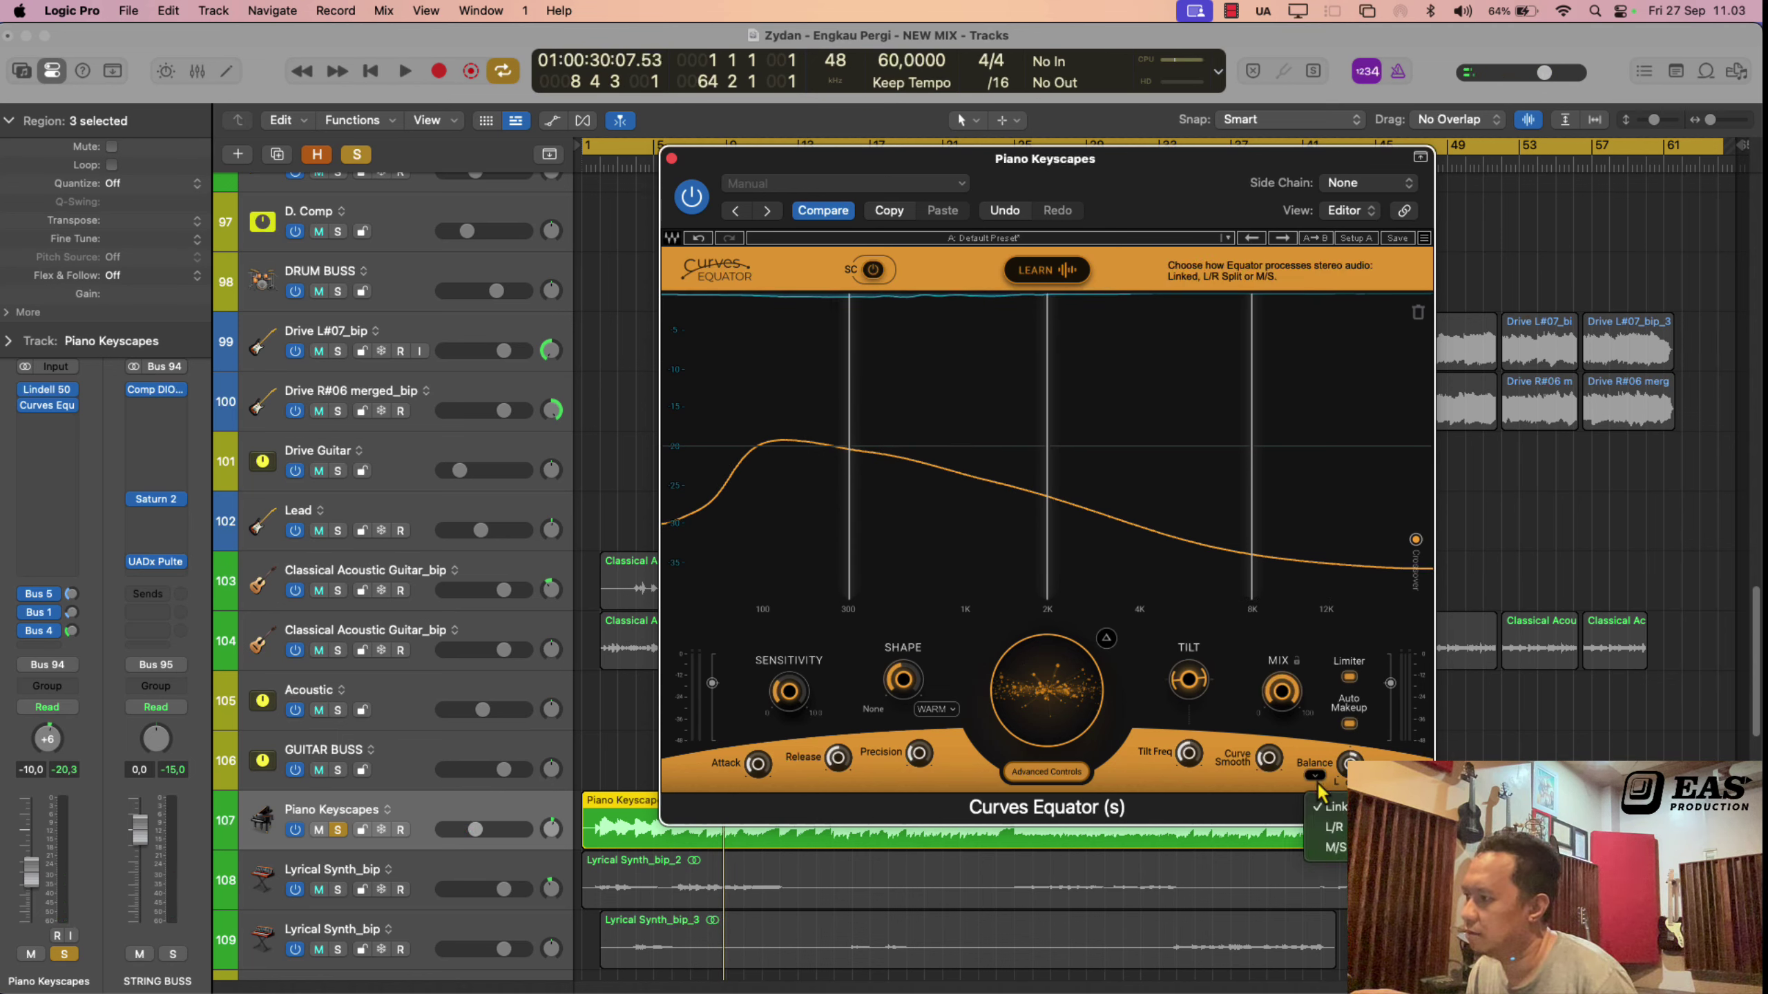
{"action": "left_click", "coordinate": [1335, 846]}
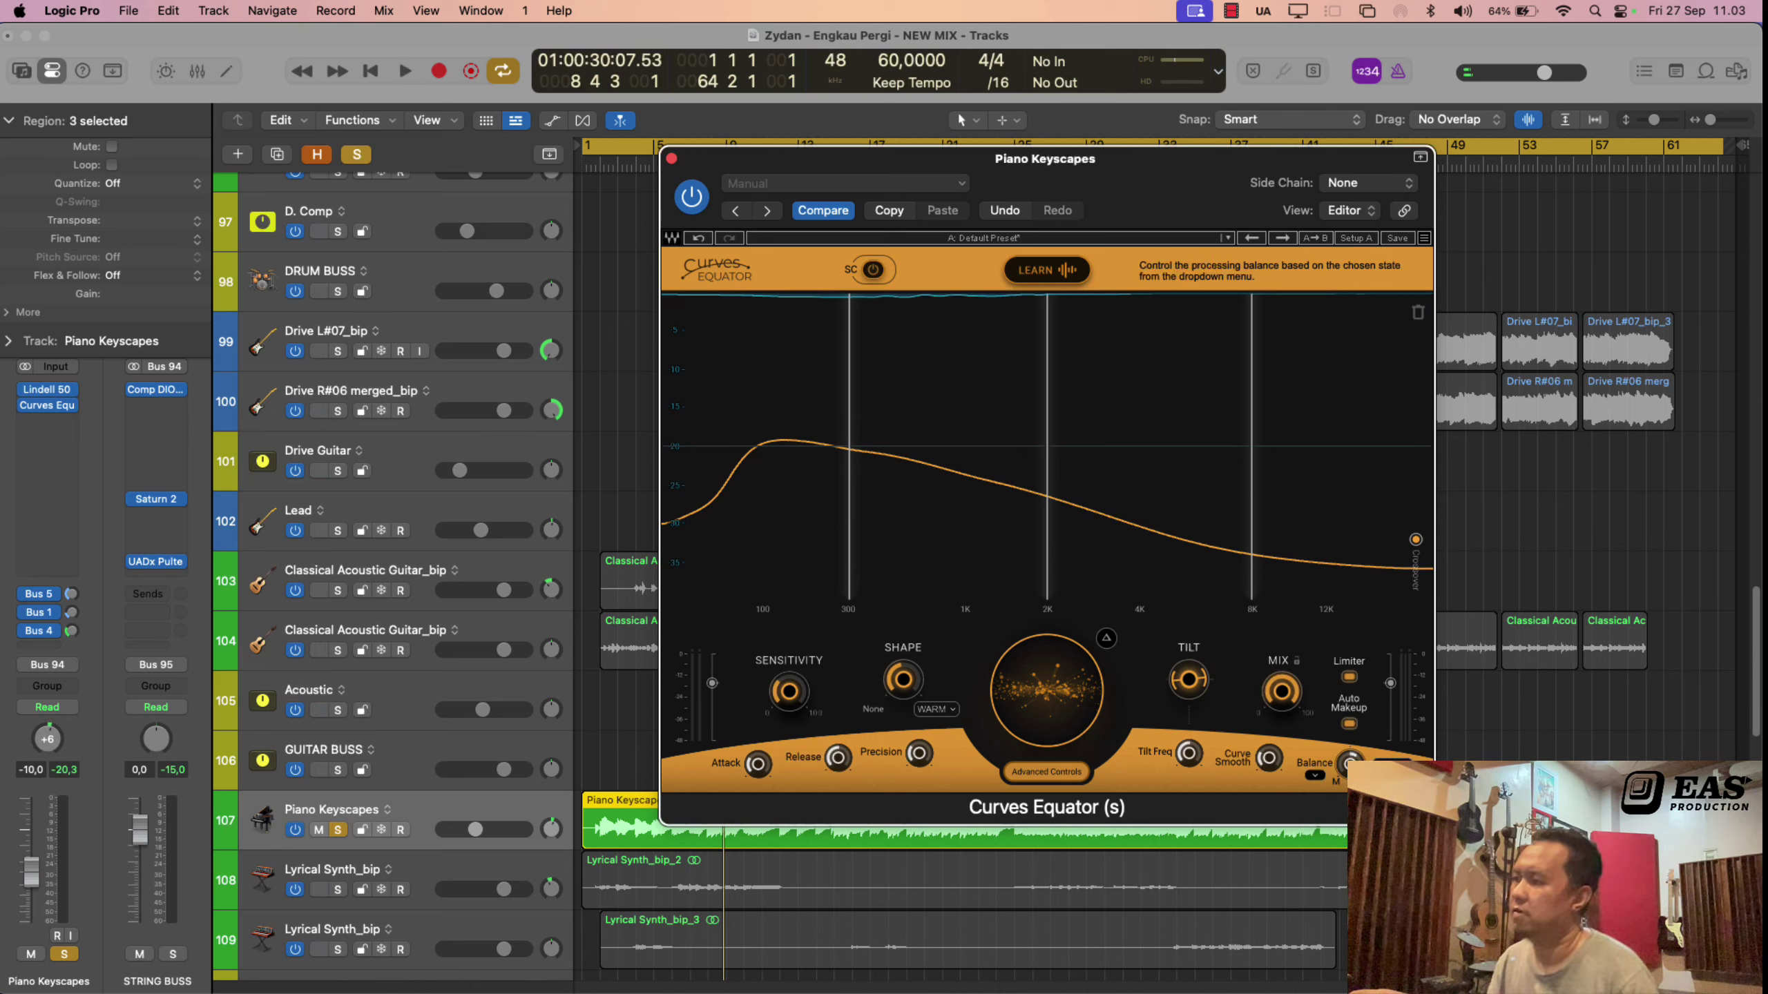
{"action": "key", "text": "space"}
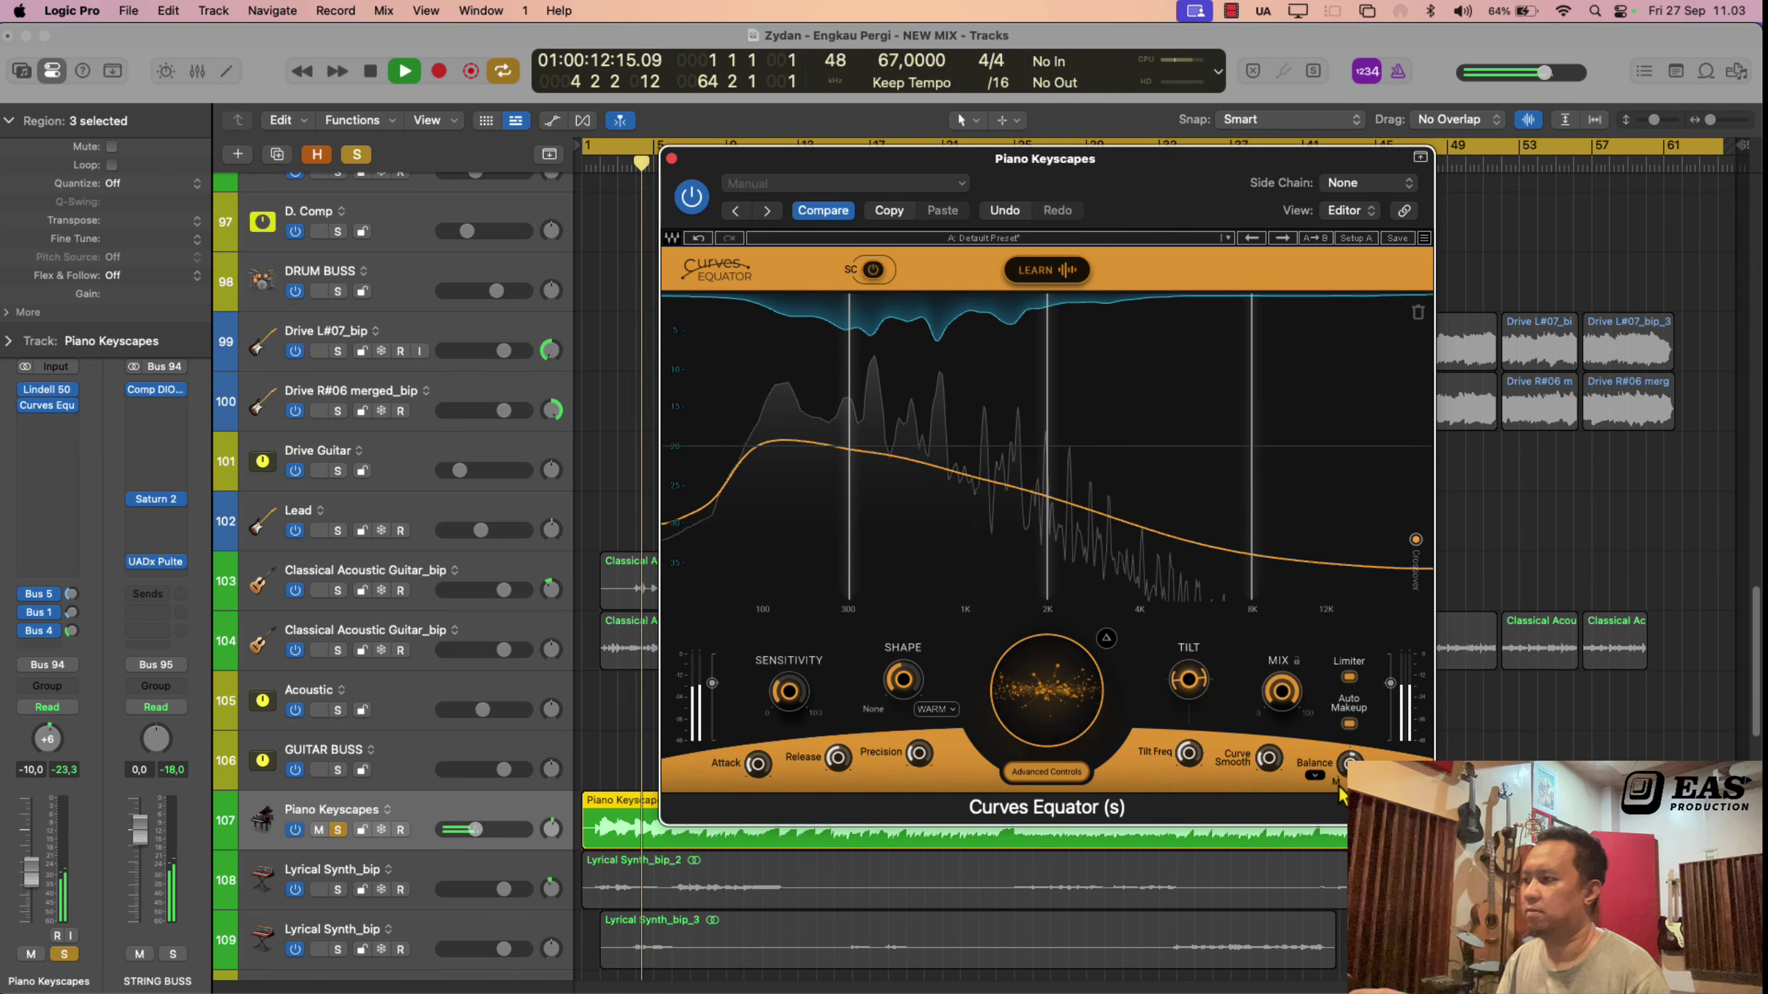
{"action": "key", "text": "space"}
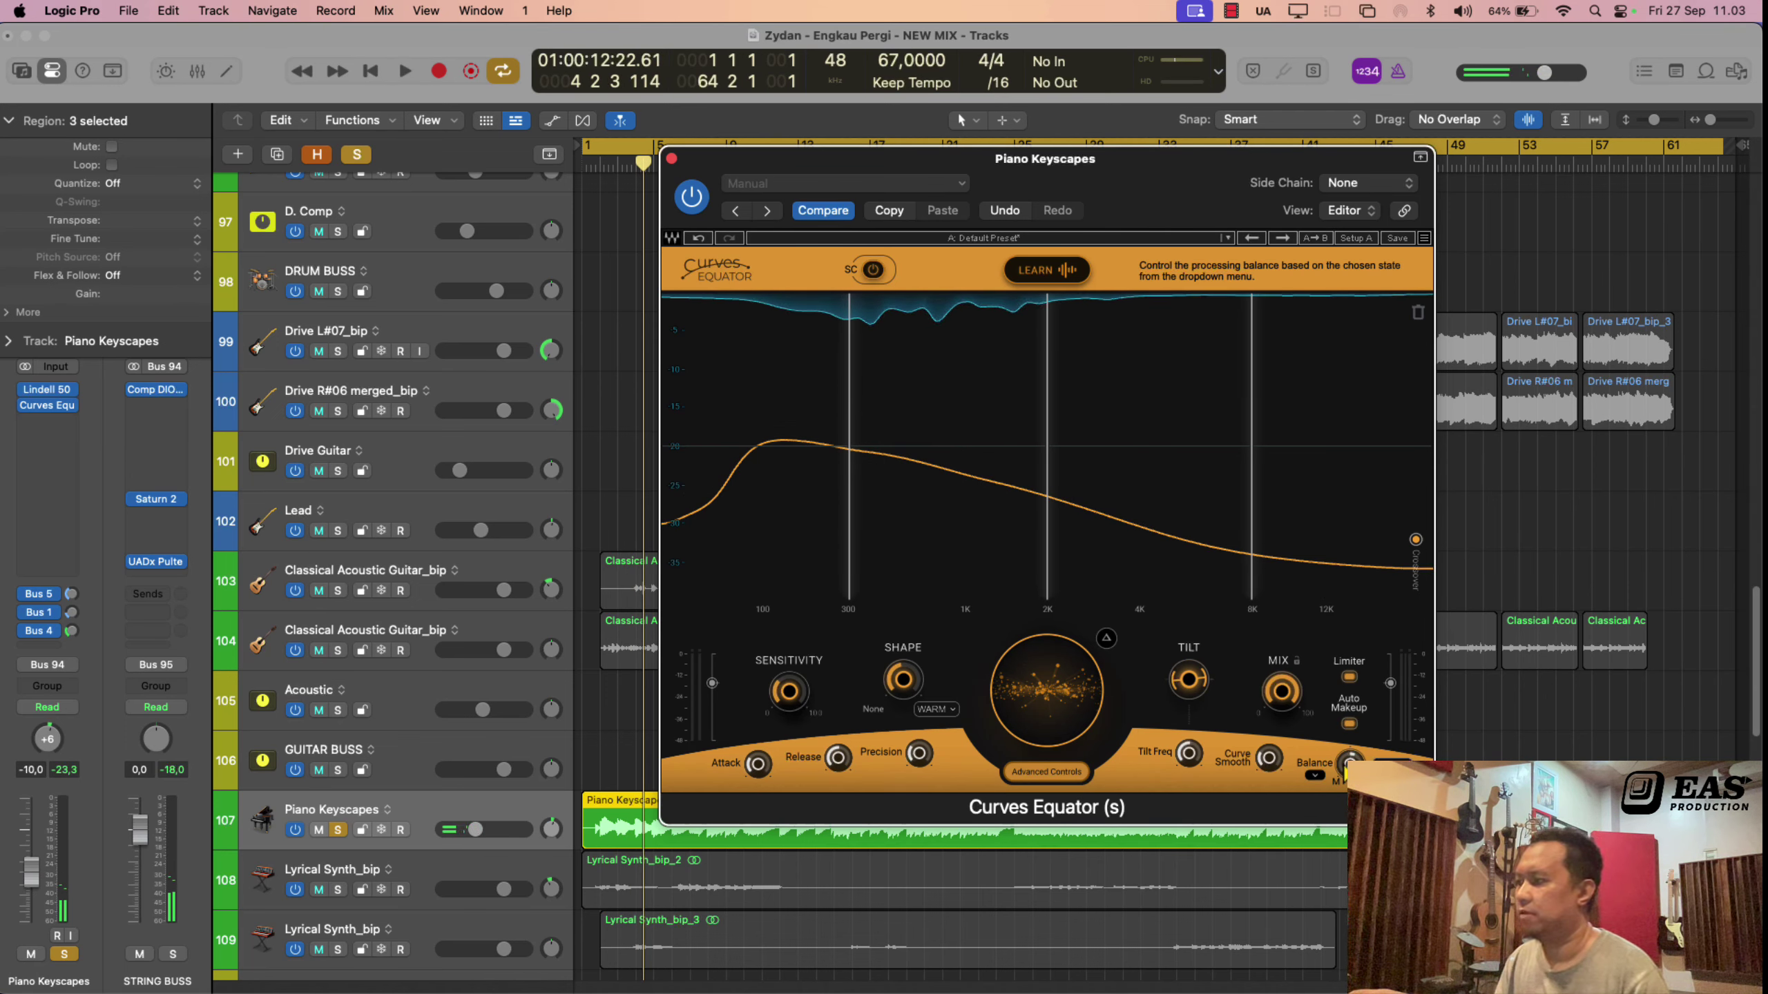
{"action": "left_click", "coordinate": [1315, 774]}
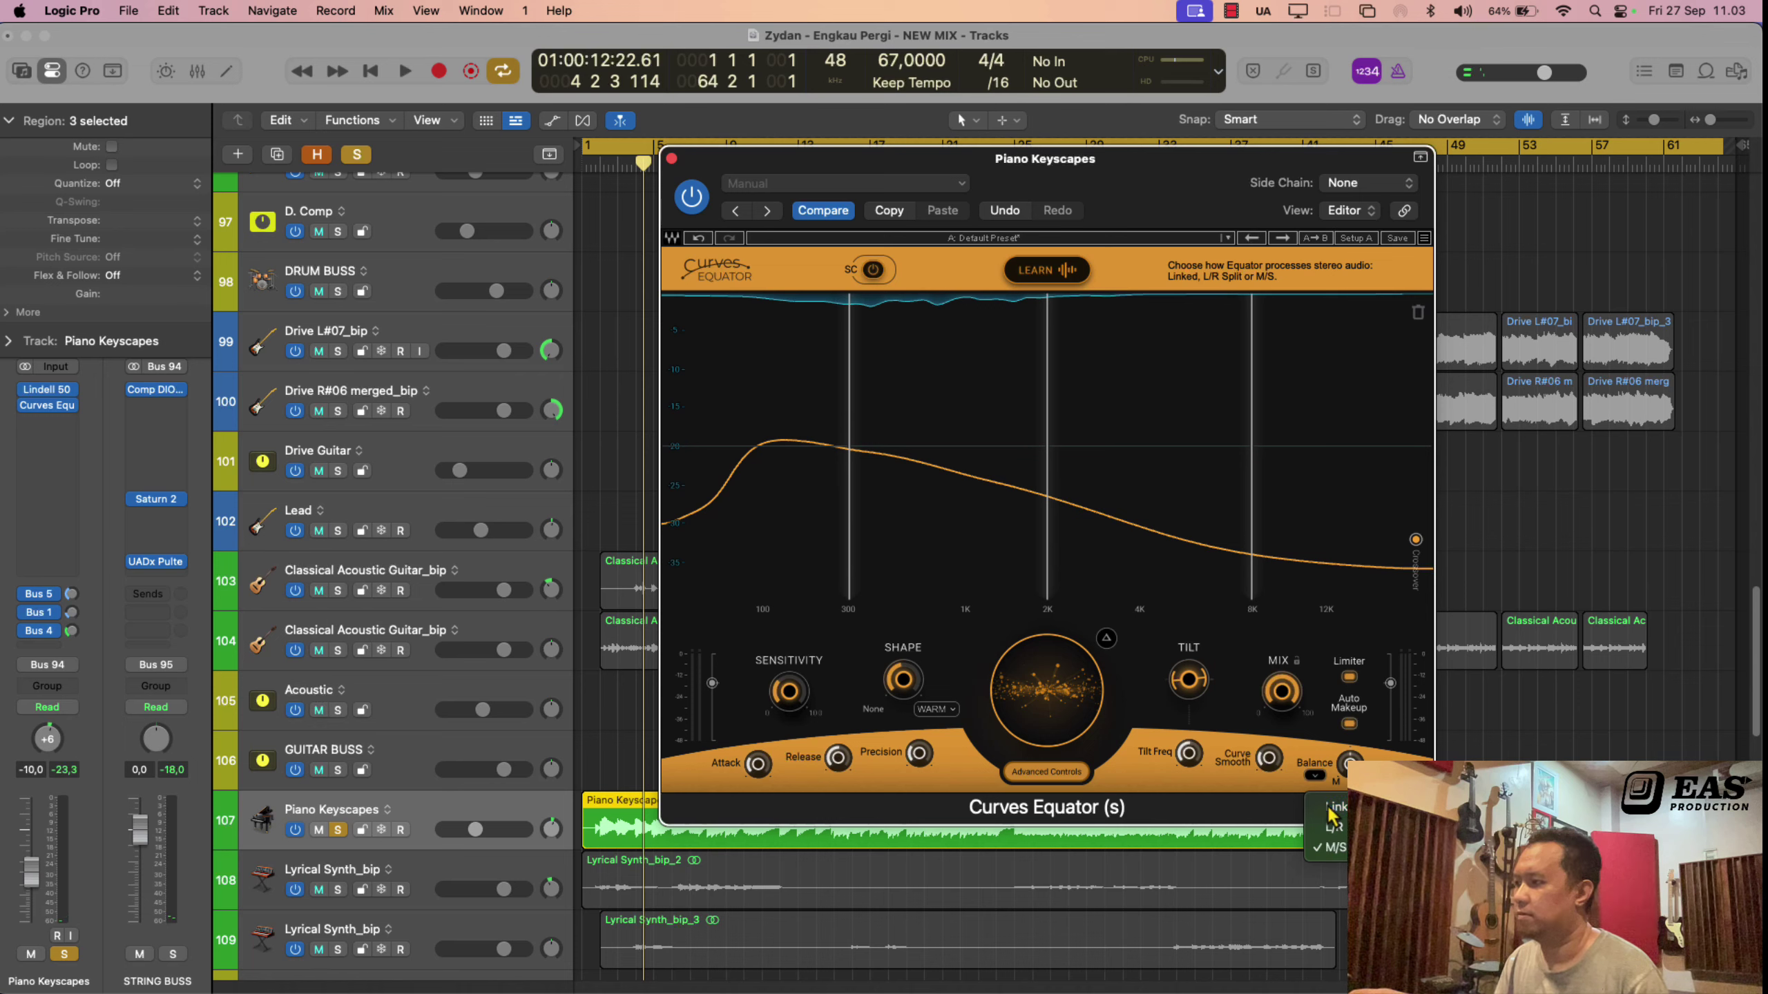
{"action": "left_click", "coordinate": [1329, 810]}
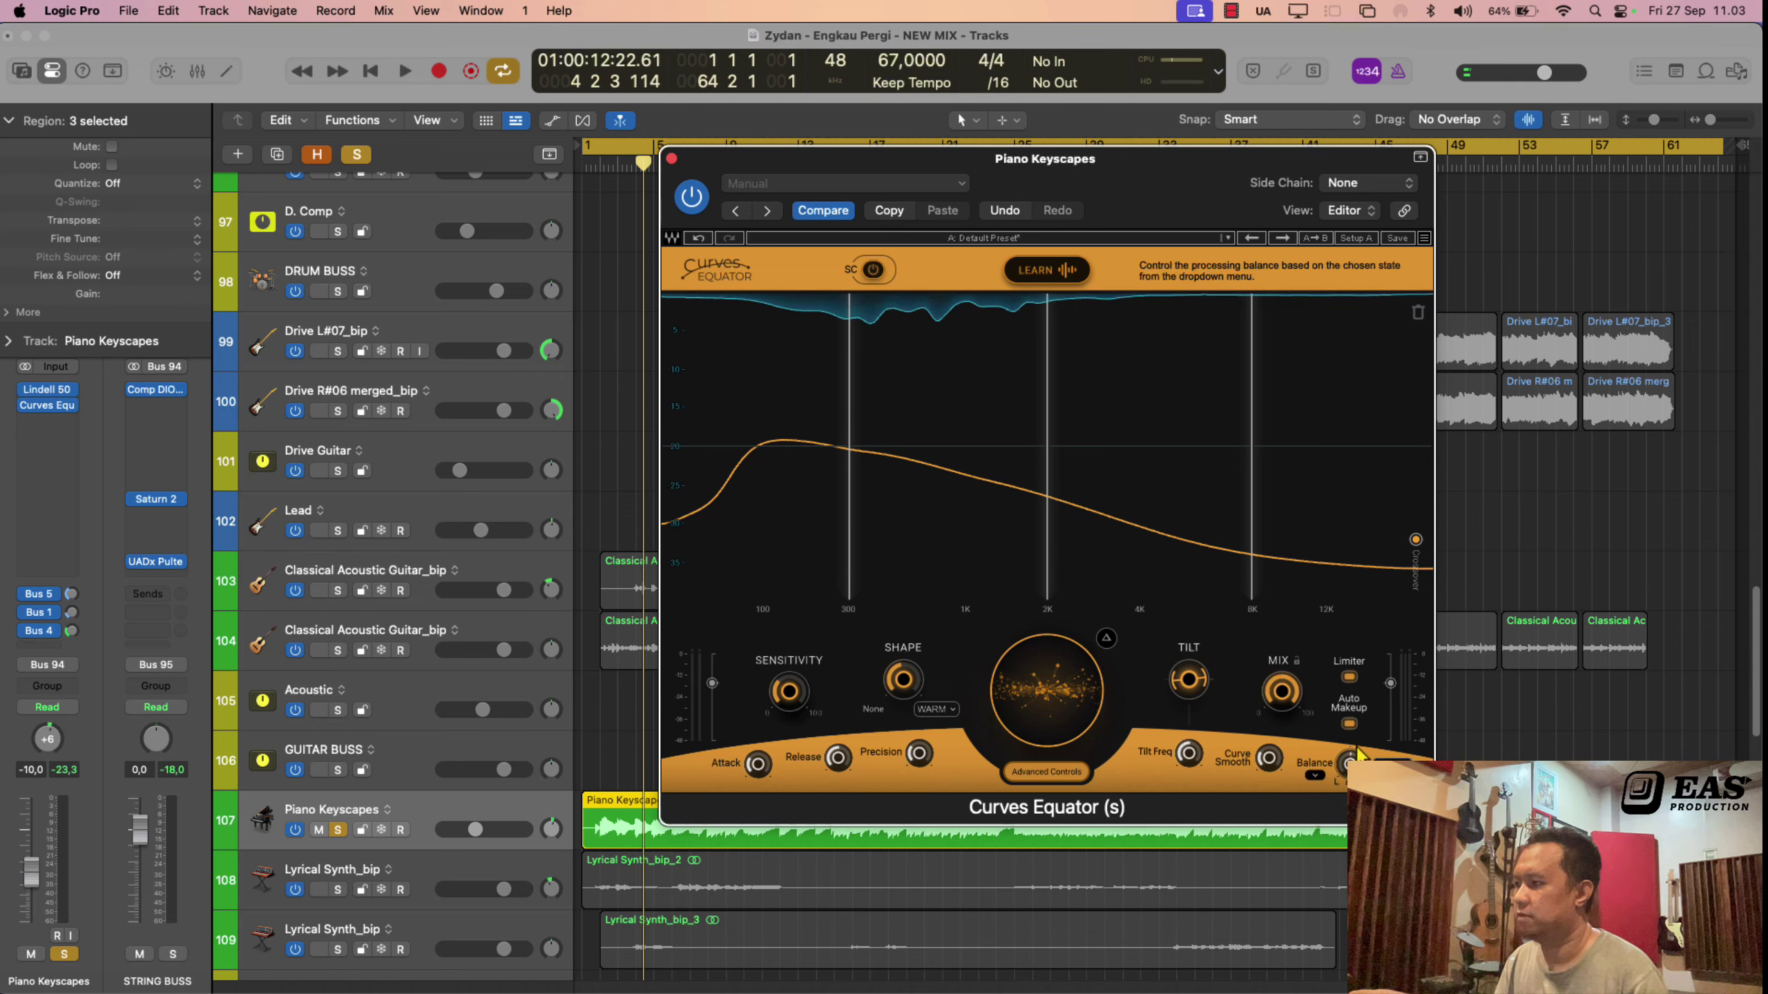
Step: Play the piano's opening bars from the start with Equator bypassed and enabled to compare the sound
{"action": "key", "text": "Return"}
{"action": "key", "text": "space"}
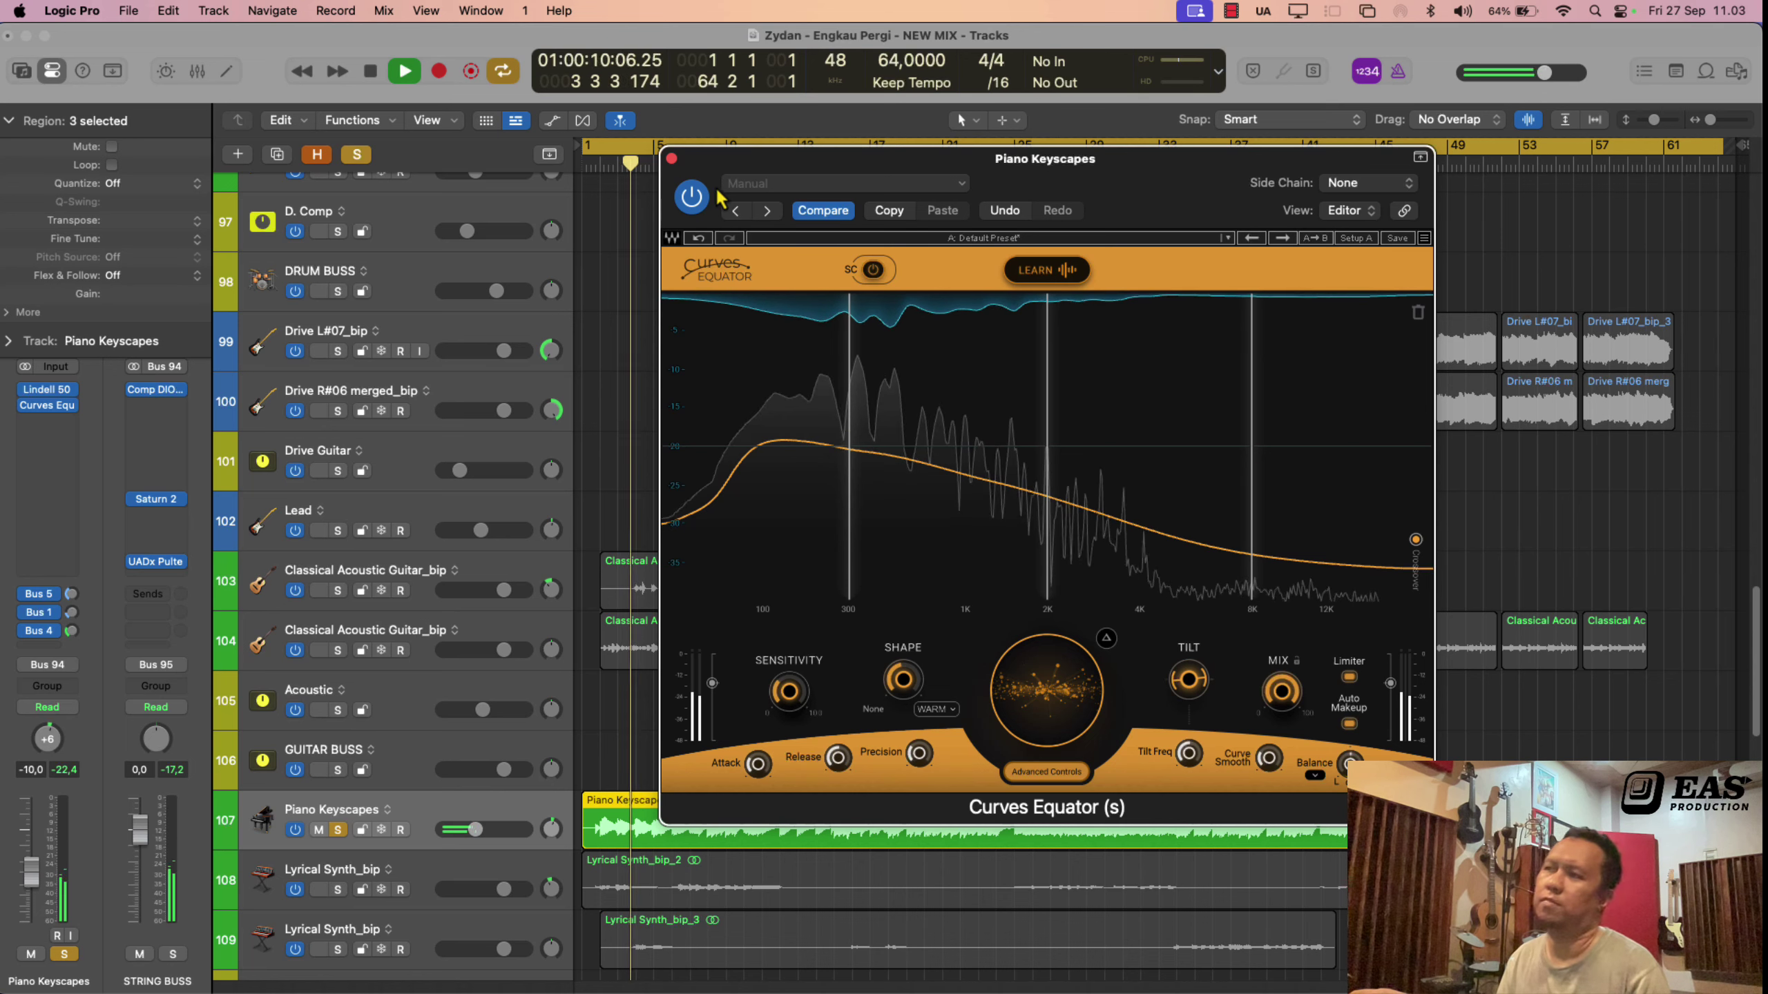
{"action": "key", "text": "space"}
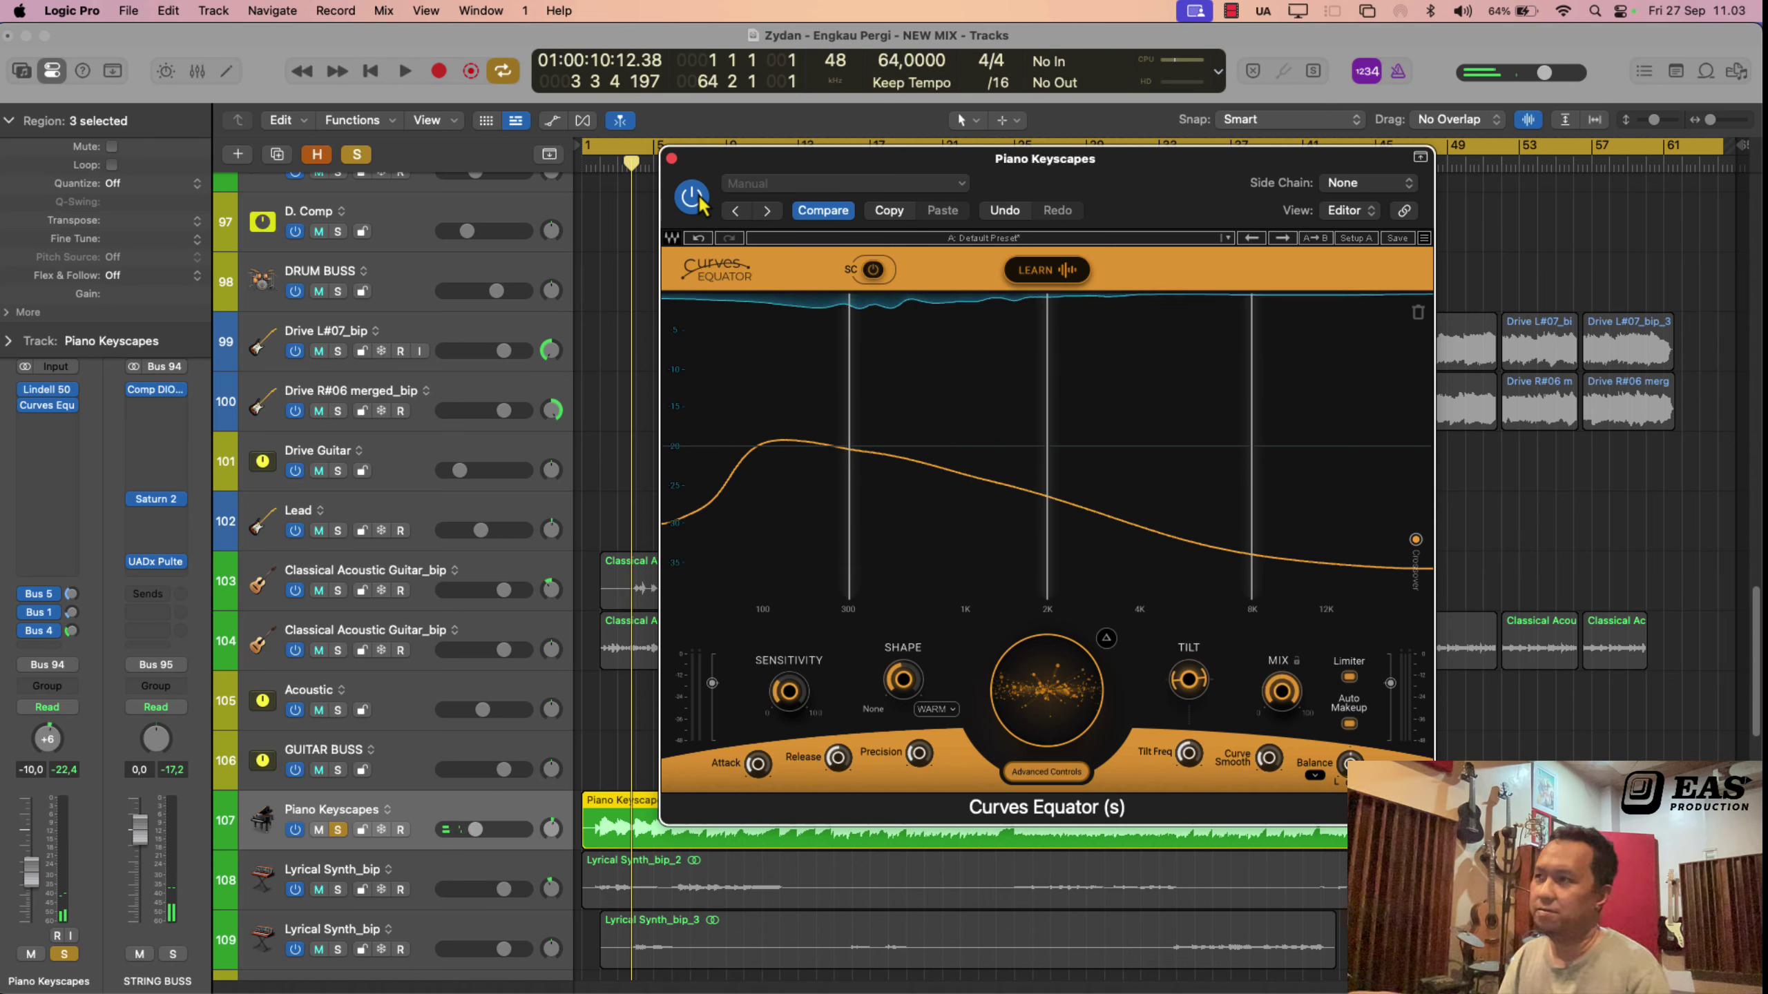
{"action": "key", "text": "space"}
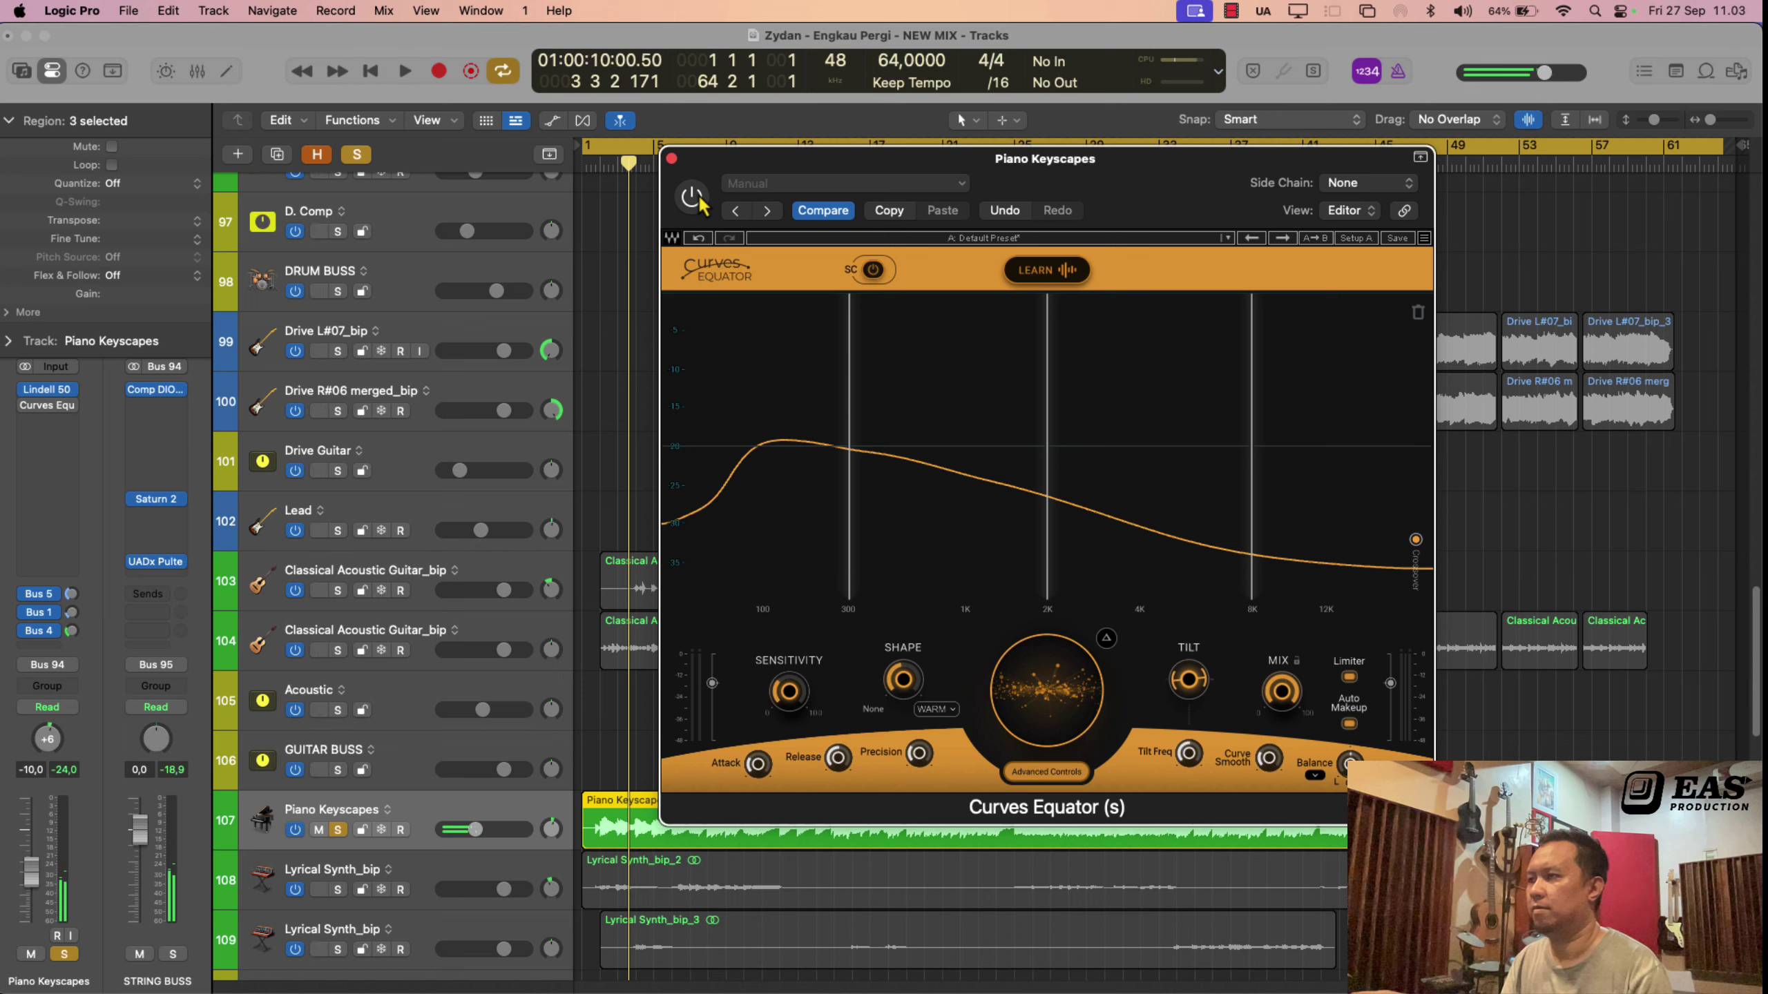
{"action": "key", "text": "space"}
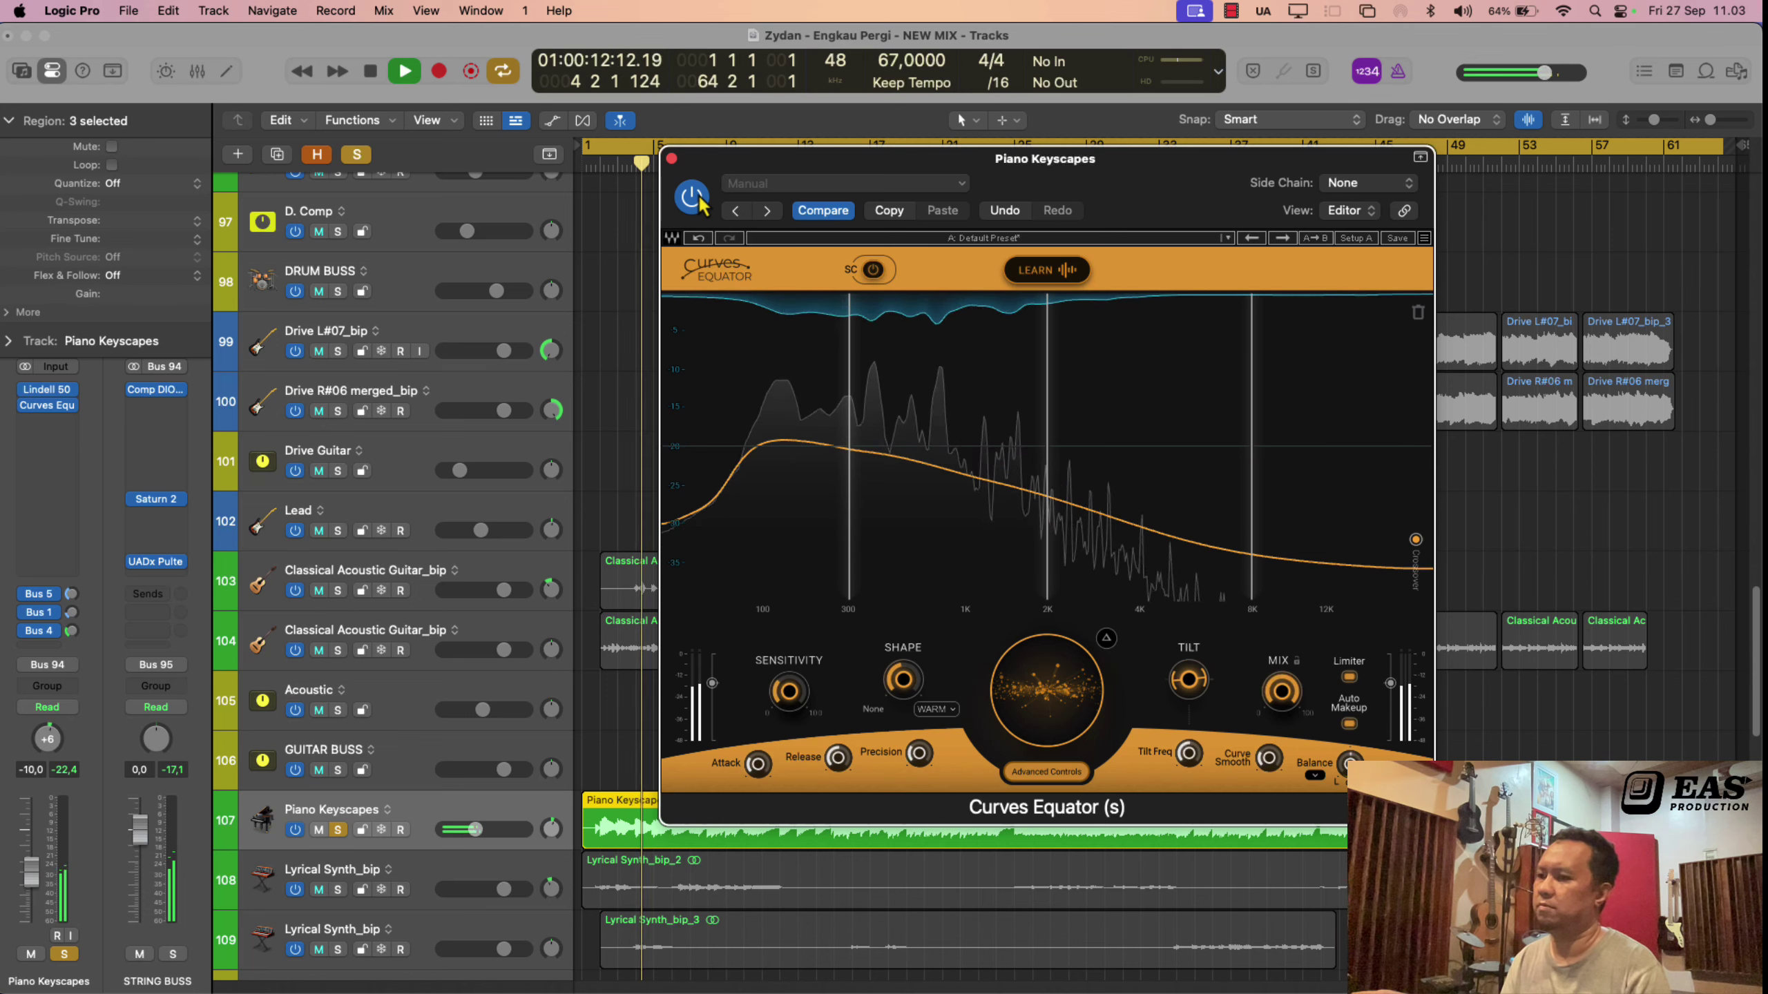
{"action": "key", "text": "space"}
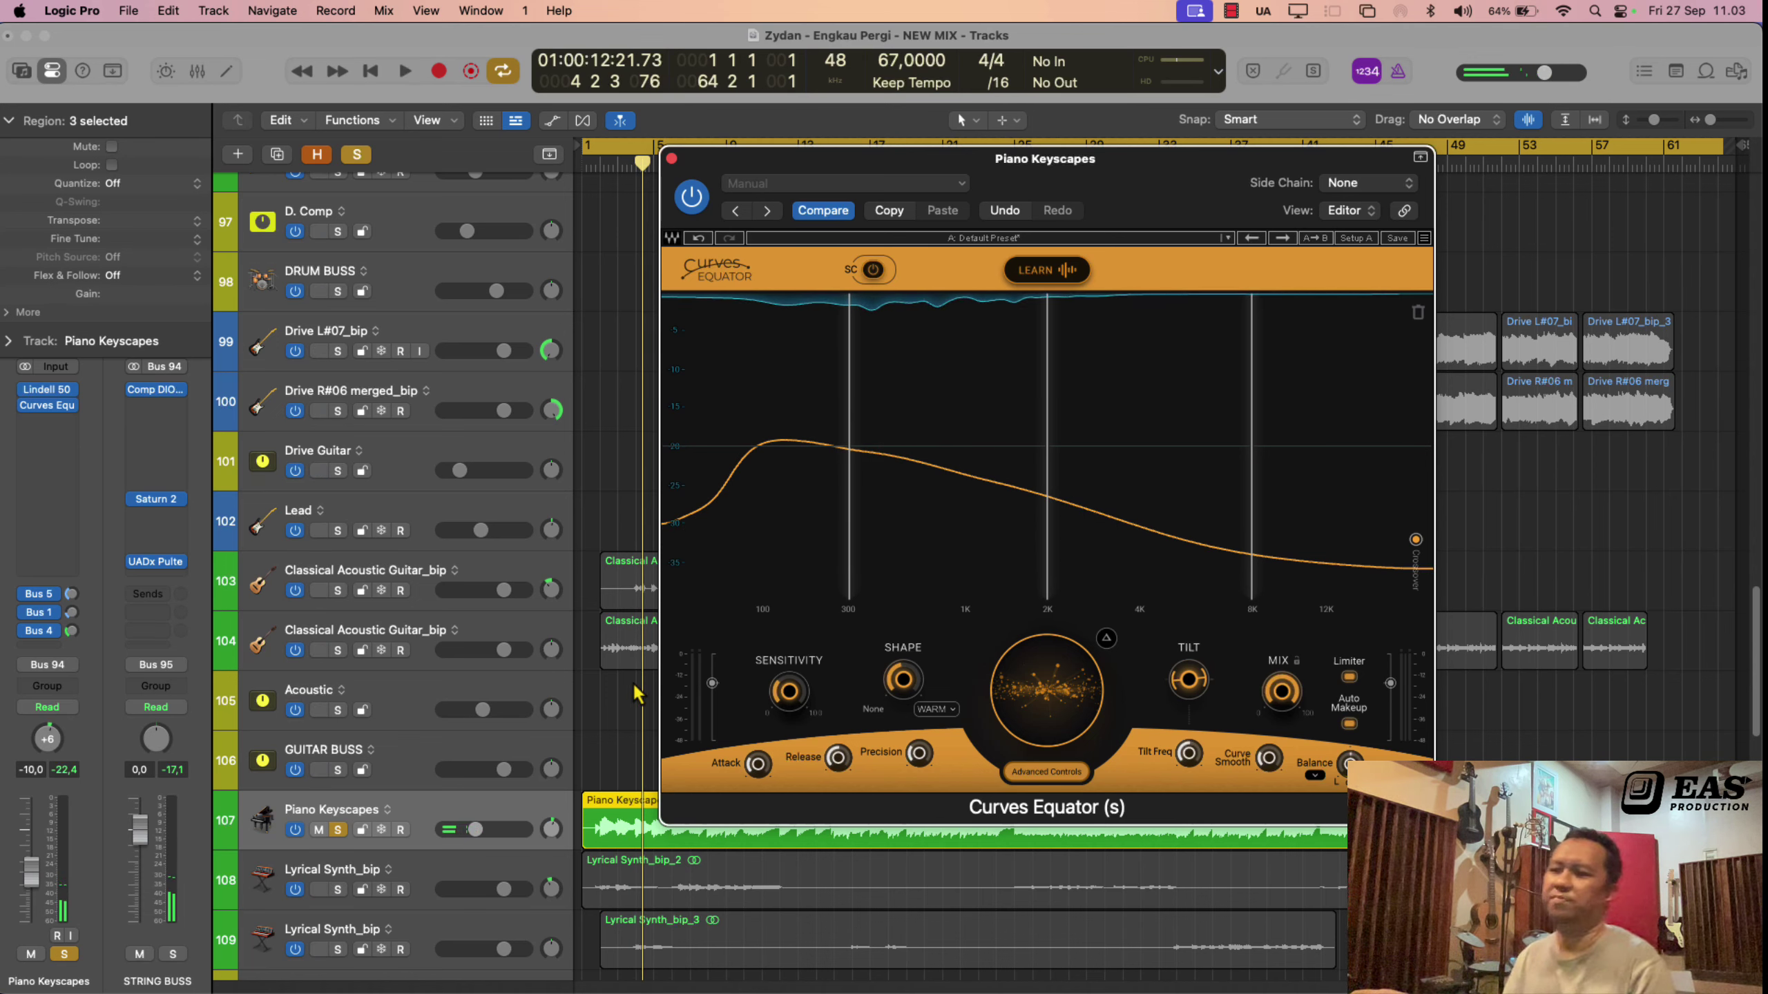
Step: Return to the full mix's track list and bring the snare, hi-hat and tom tracks into view
{"action": "left_click", "coordinate": [418, 822]}
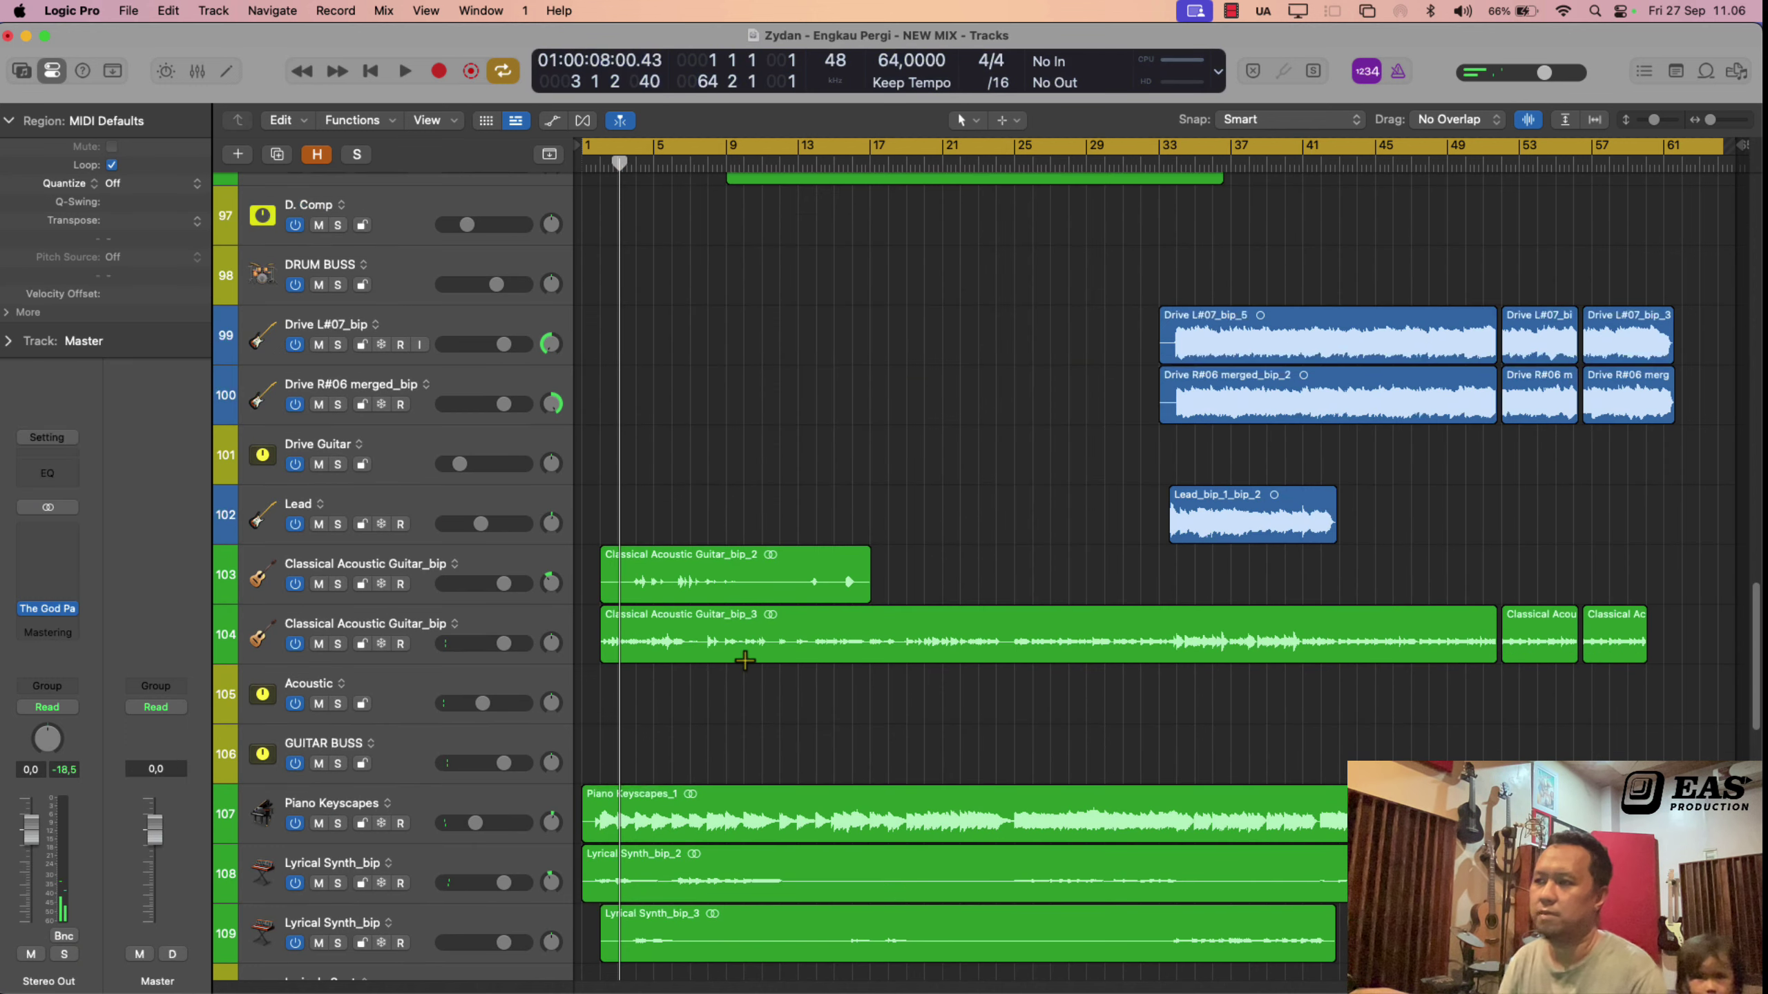
{"action": "scroll", "coordinate": [835, 557], "scroll_direction": "up", "scroll_amount": 10}
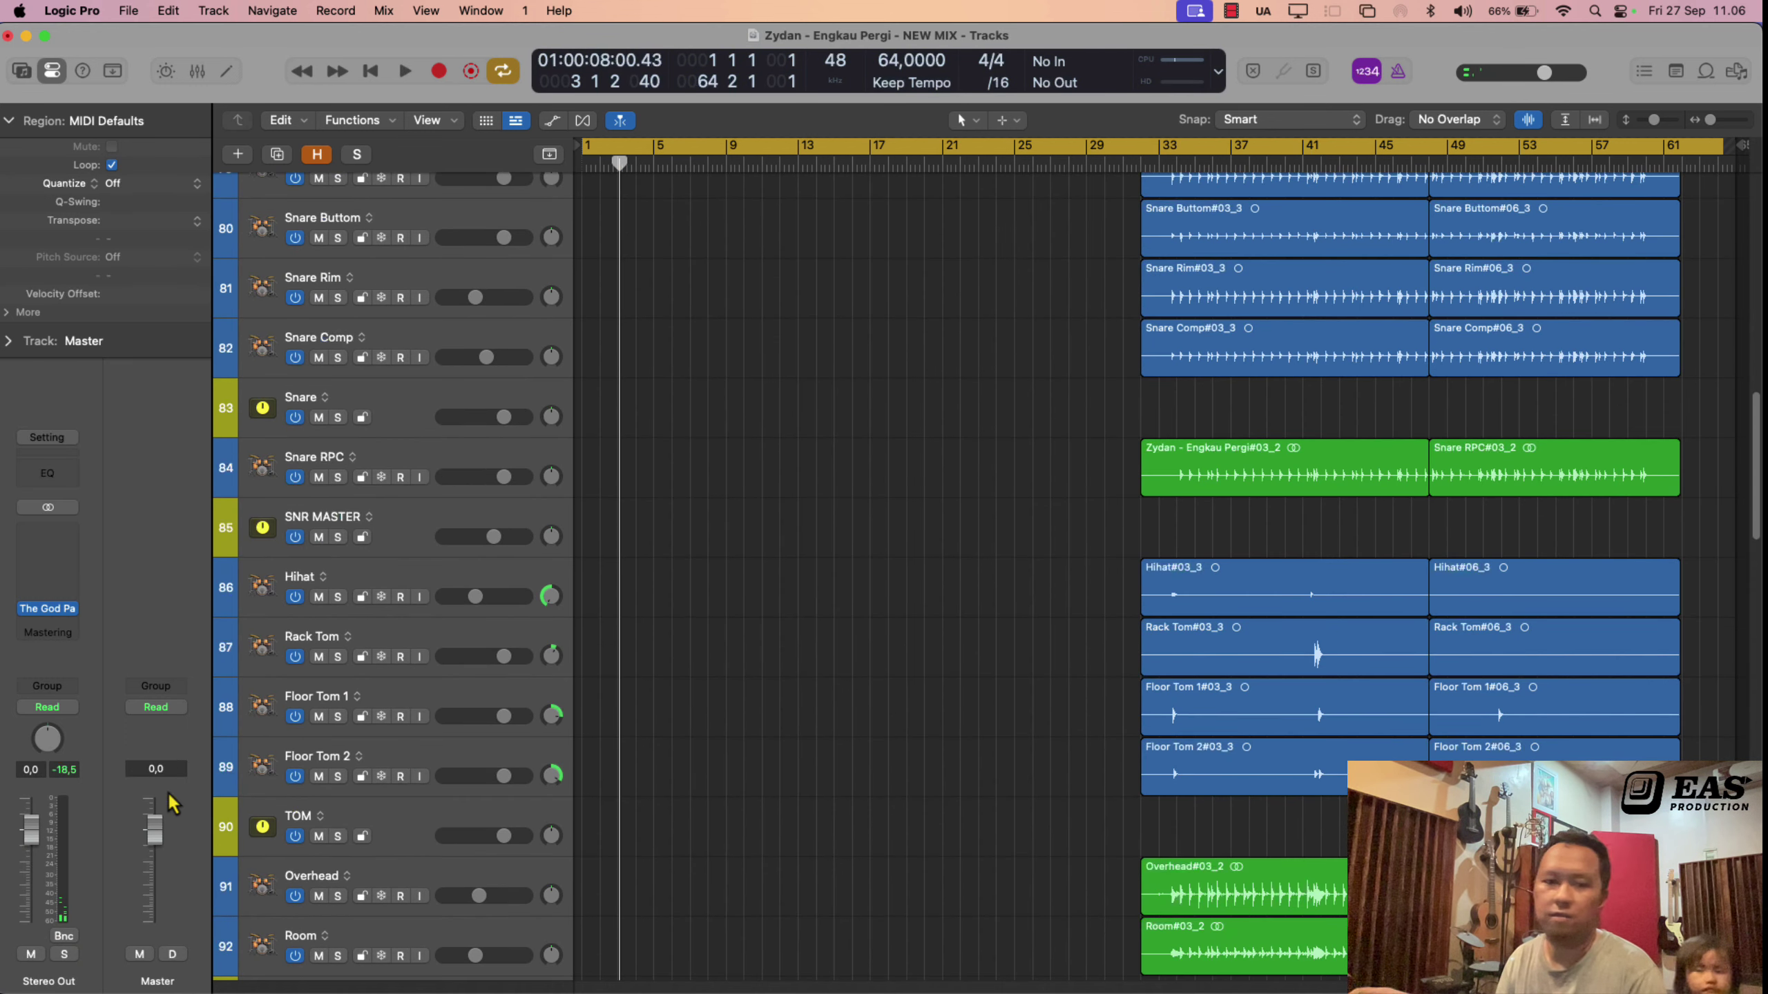